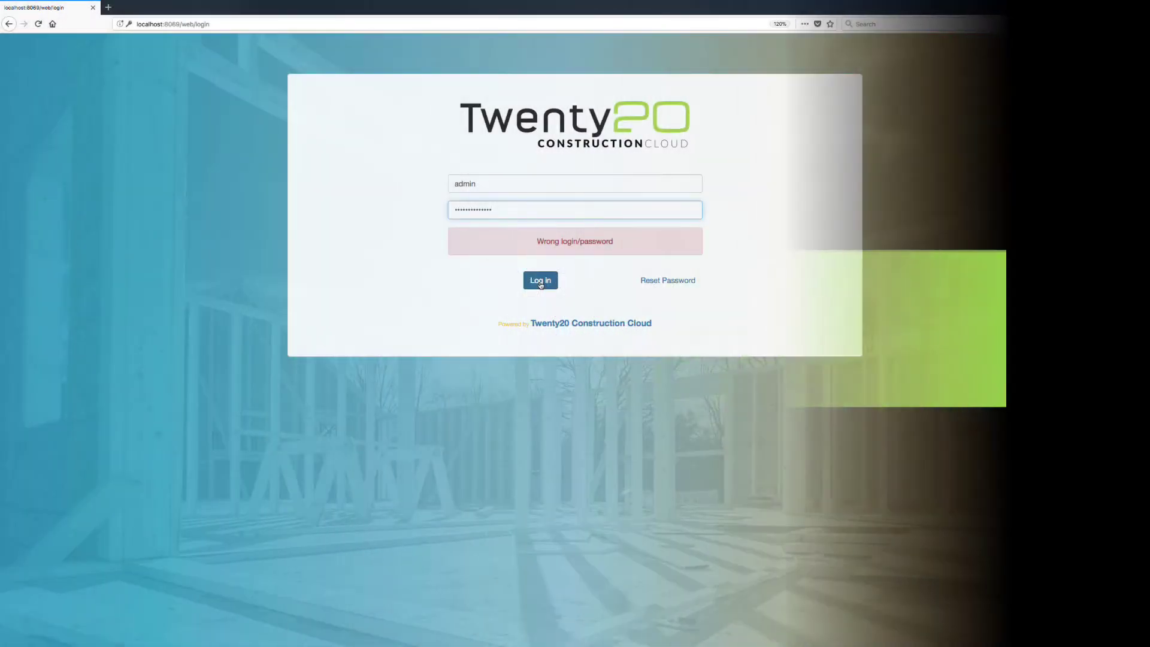
# Log in to the construction cloud and preview the blank email composition form, closing it unsent
pyautogui.click(541, 281)
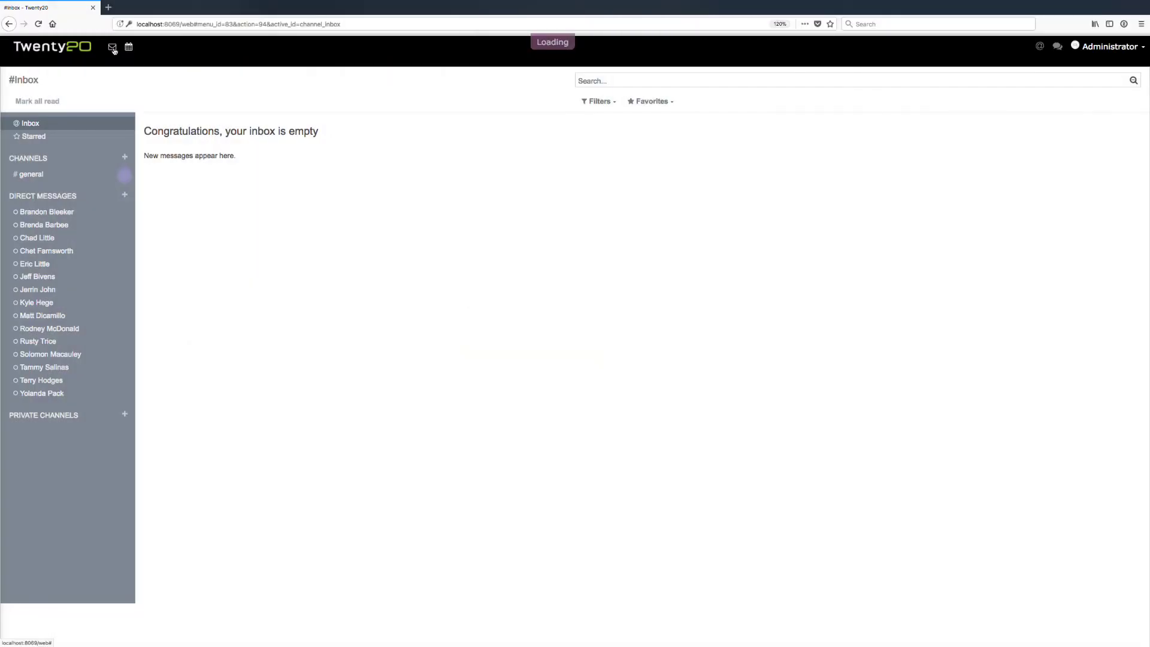
pyautogui.click(114, 51)
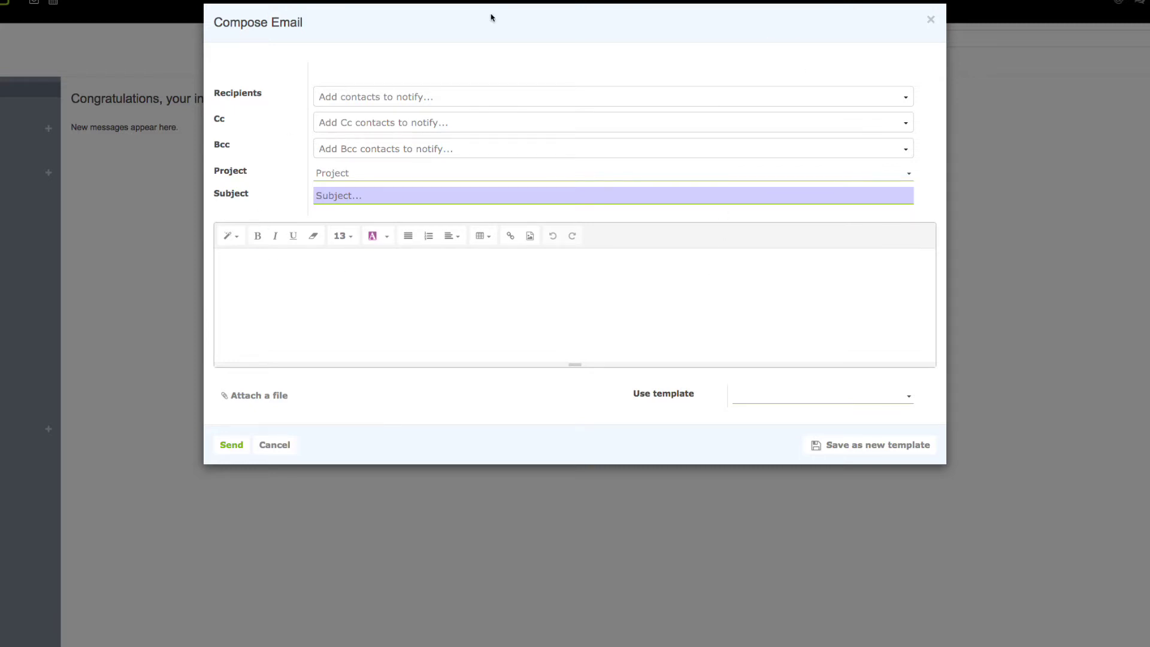
pyautogui.click(930, 19)
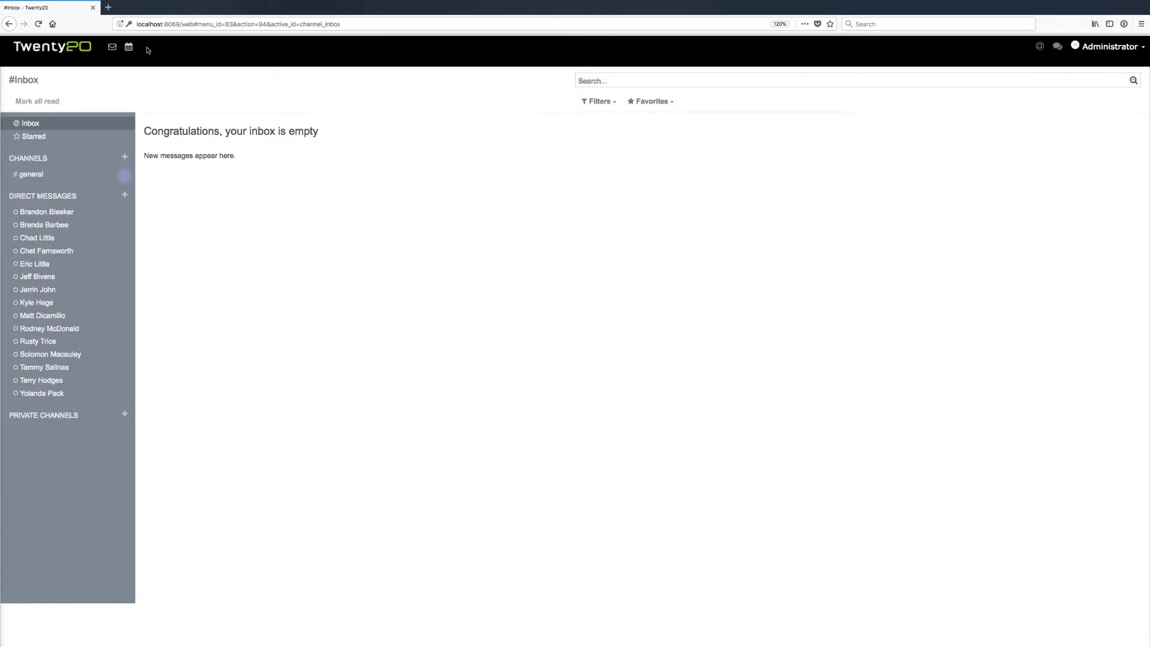
# Open the meetings calendar and view a new meeting form for Tuesday 02/06/2018, closing it unsaved
pyautogui.click(128, 48)
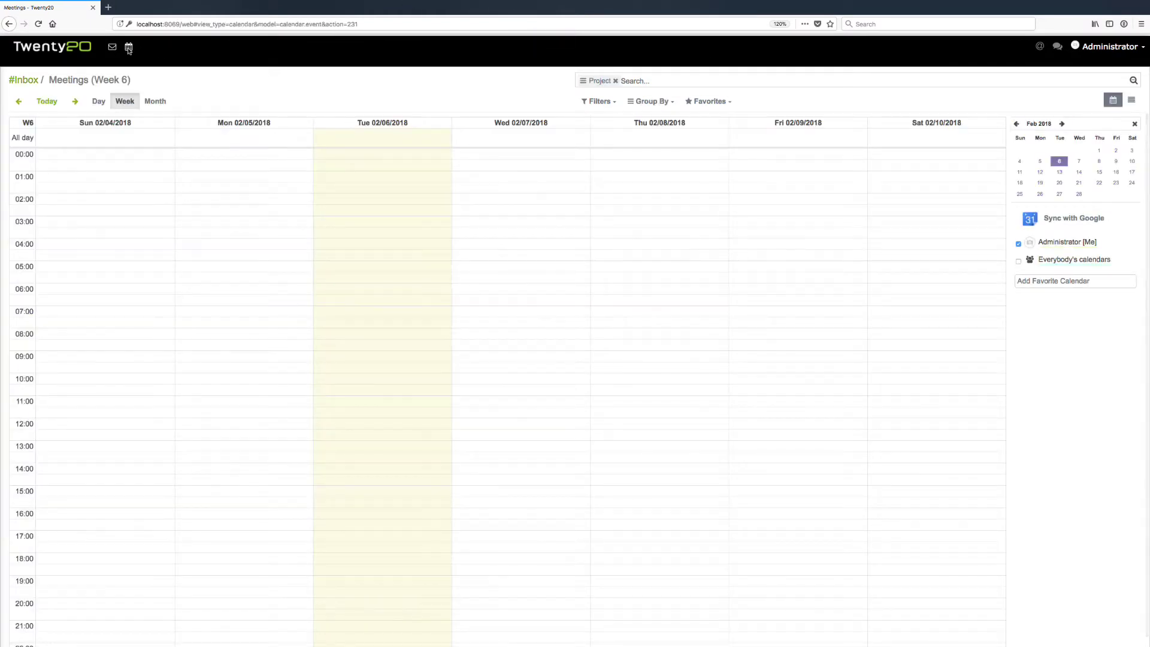
pyautogui.click(401, 244)
pyautogui.moveTo(401, 244); pyautogui.dragTo(407, 339)
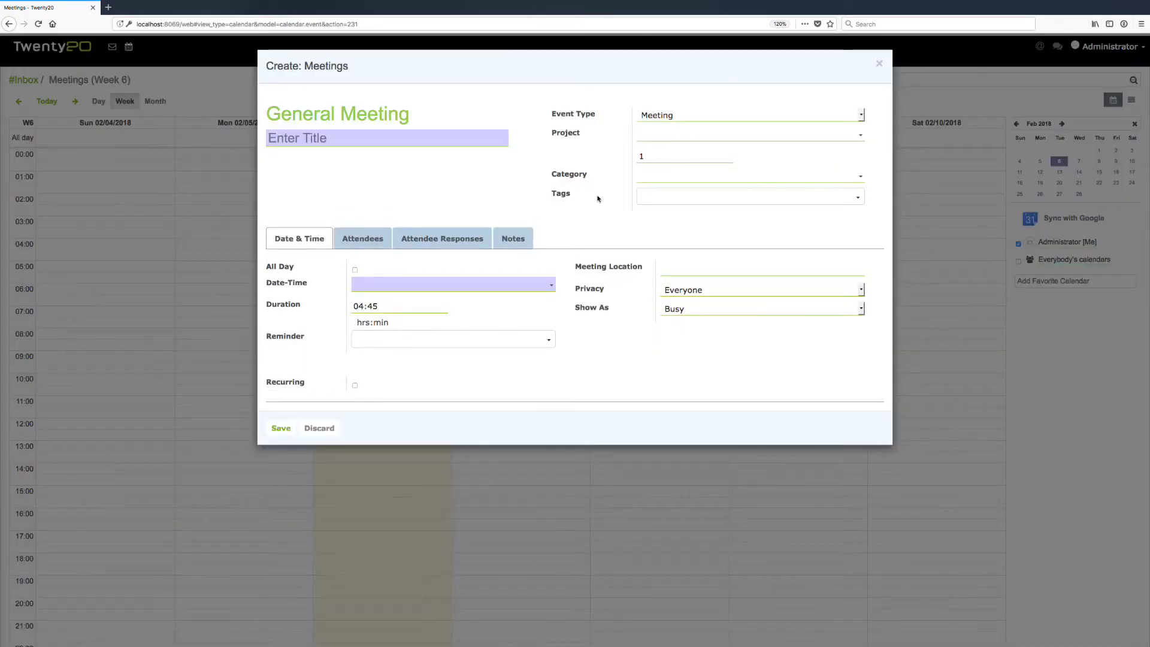
pyautogui.click(879, 63)
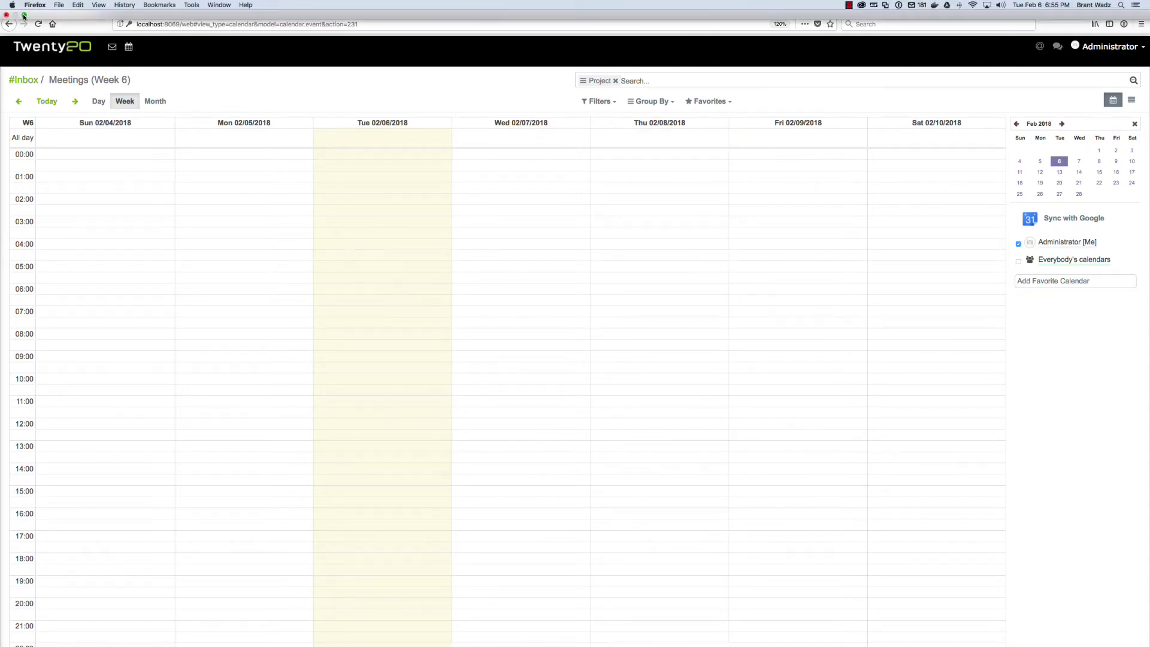
# Check how the calendar adapts to smaller and larger browser window sizes, and return the window to full screen
pyautogui.click(24, 15)
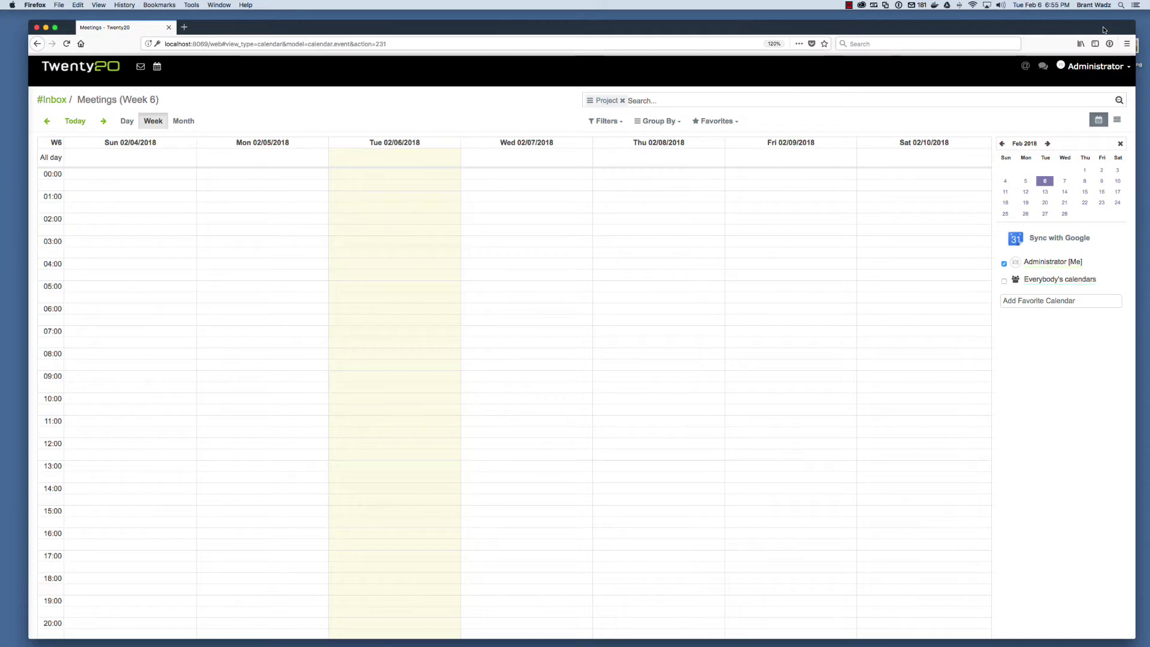
pyautogui.moveTo(1118, 25); pyautogui.dragTo(432, 93)
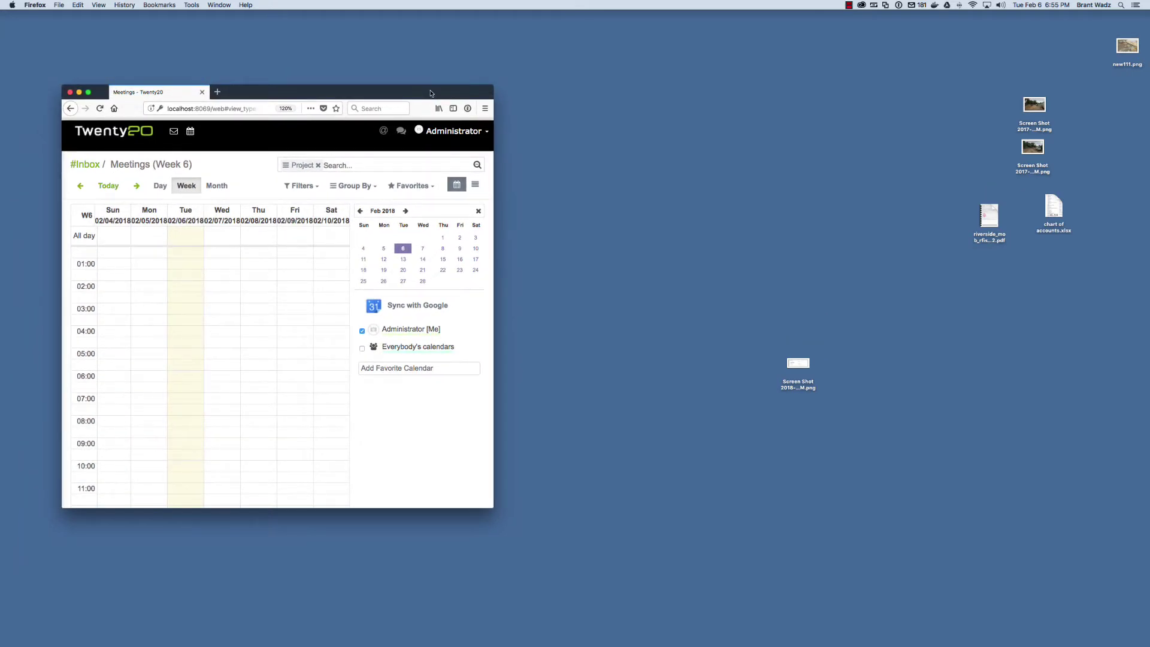
pyautogui.moveTo(491, 510); pyautogui.dragTo(1058, 590)
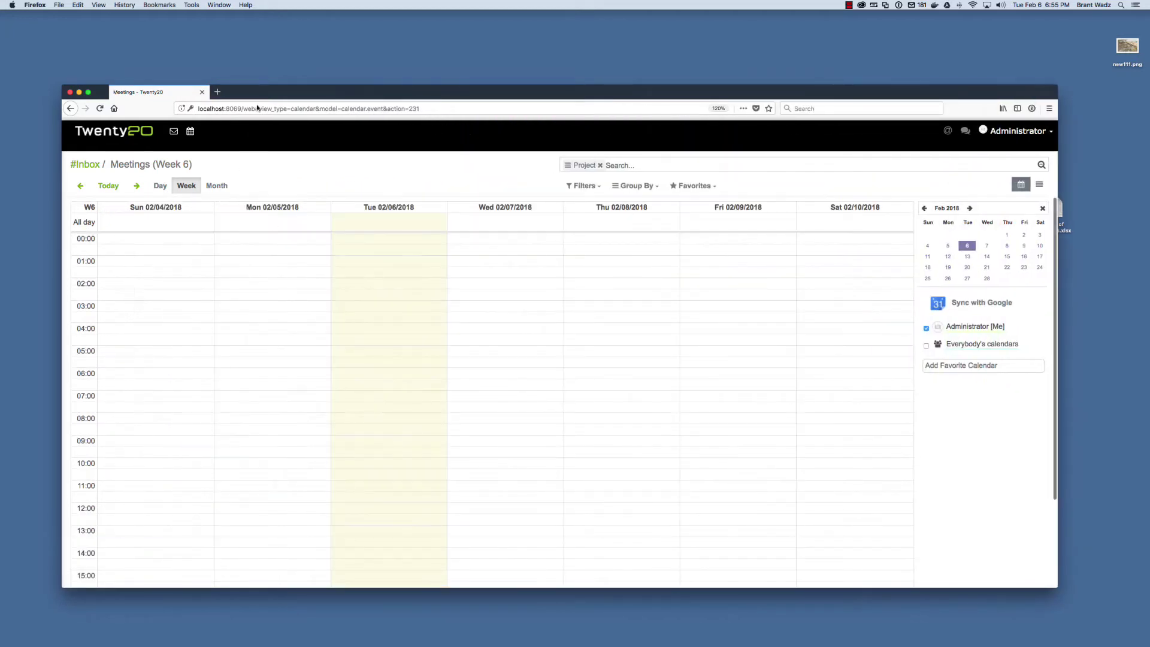
pyautogui.moveTo(420, 92); pyautogui.dragTo(415, 50)
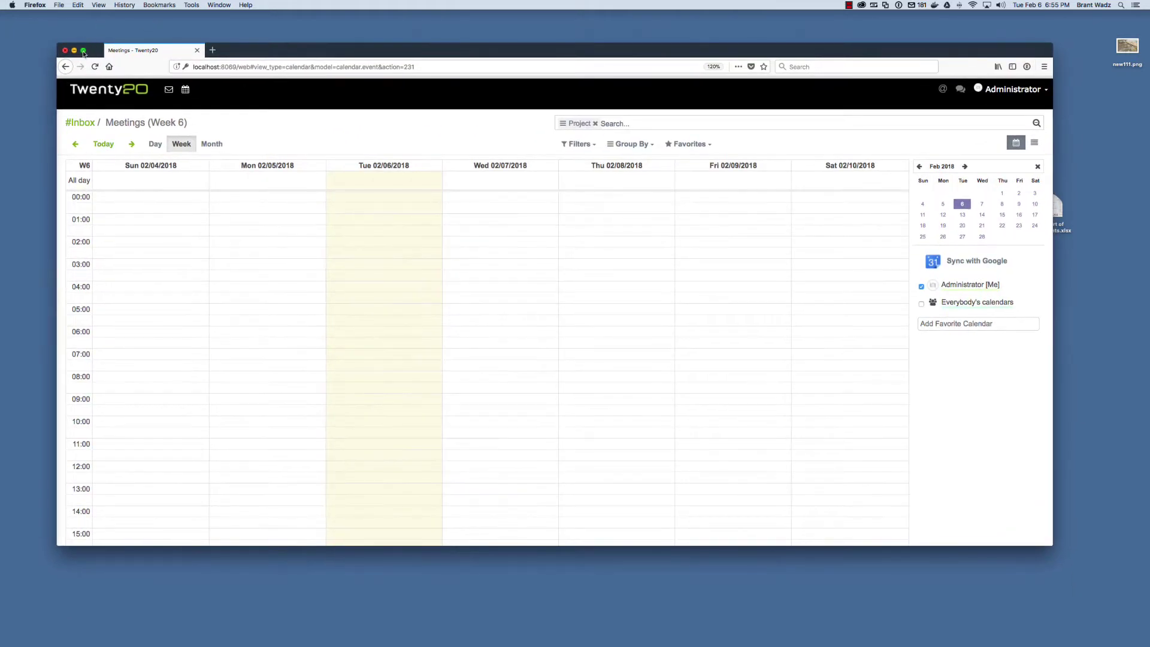
pyautogui.click(83, 51)
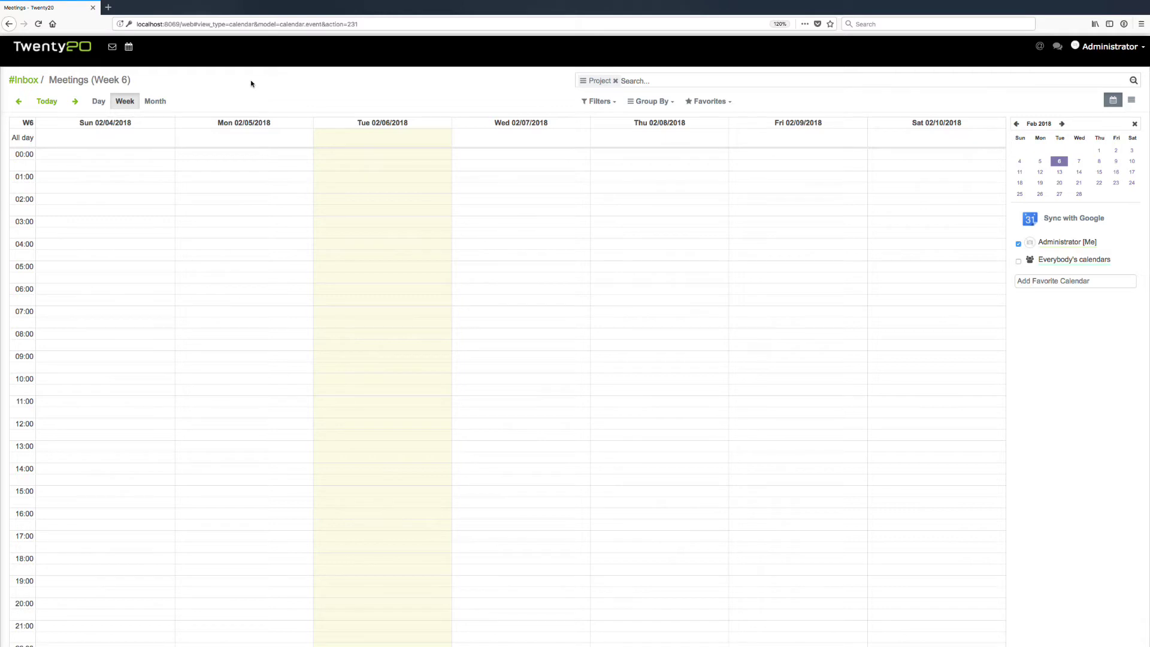
# Open the 1 Office Bldg Project record from the projects list
pyautogui.click(57, 51)
pyautogui.click(53, 116)
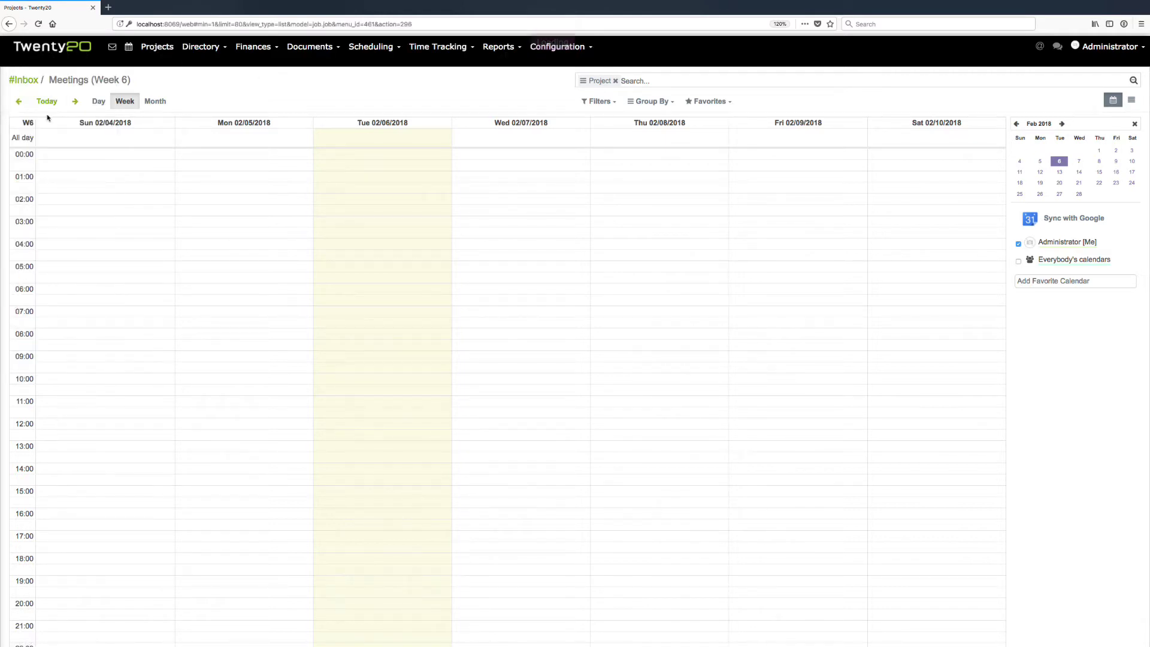
pyautogui.click(60, 142)
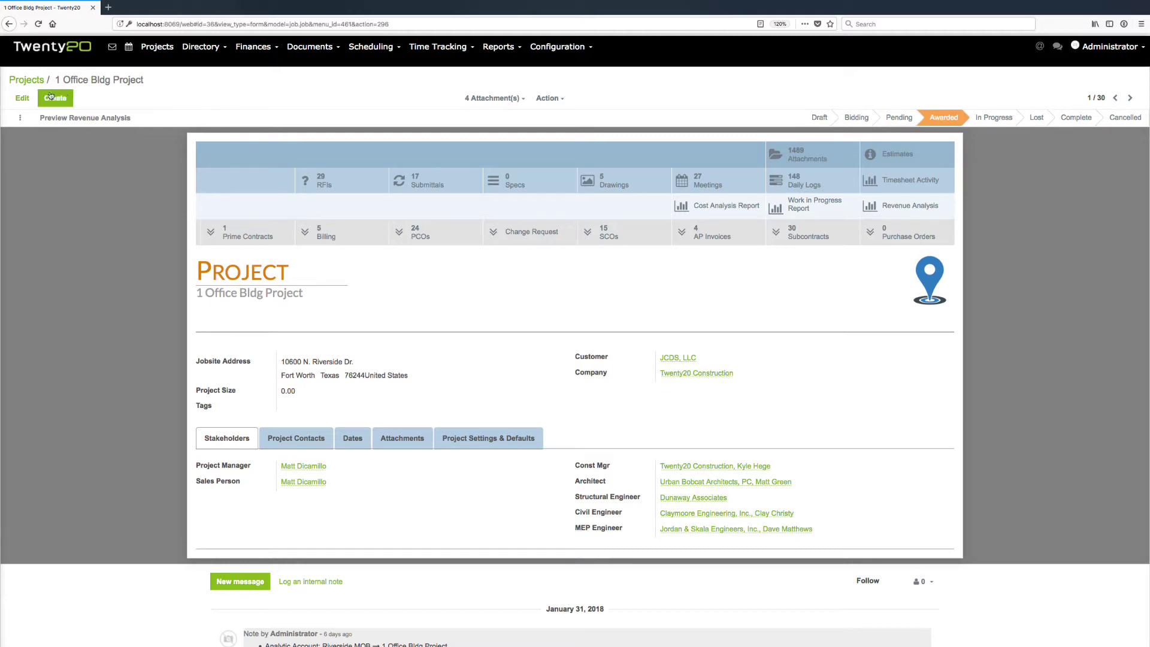
# Examine the project's editable form, including its stakeholders, project contacts, dates and attachments
pyautogui.click(28, 98)
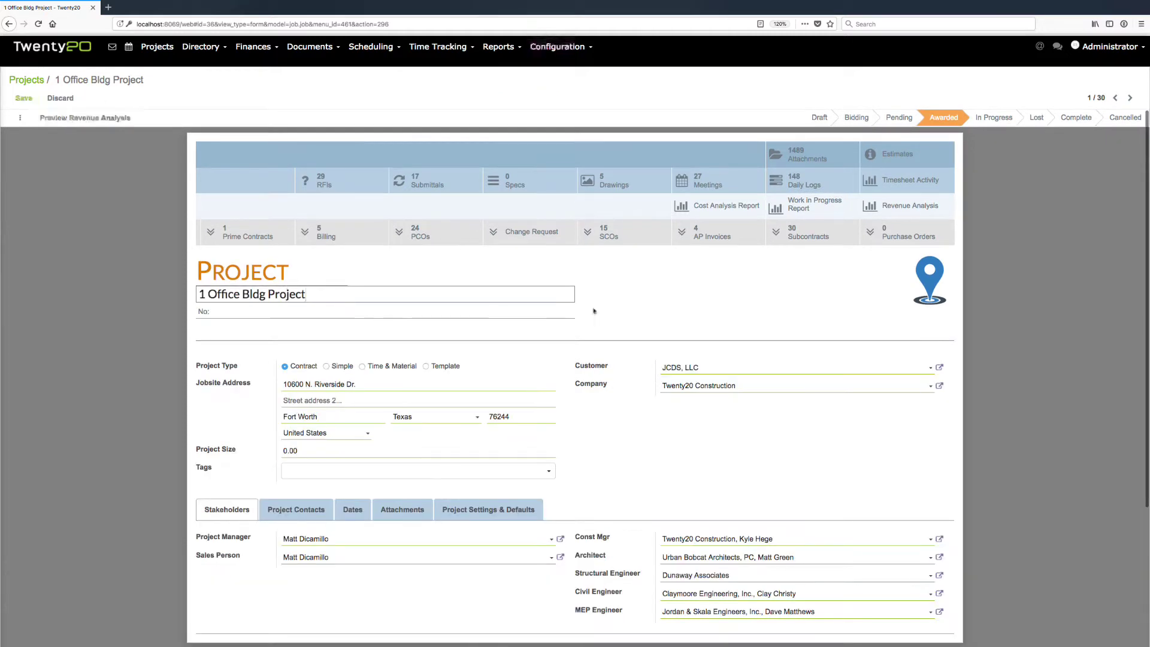
pyautogui.scroll(-2, 607, 304)
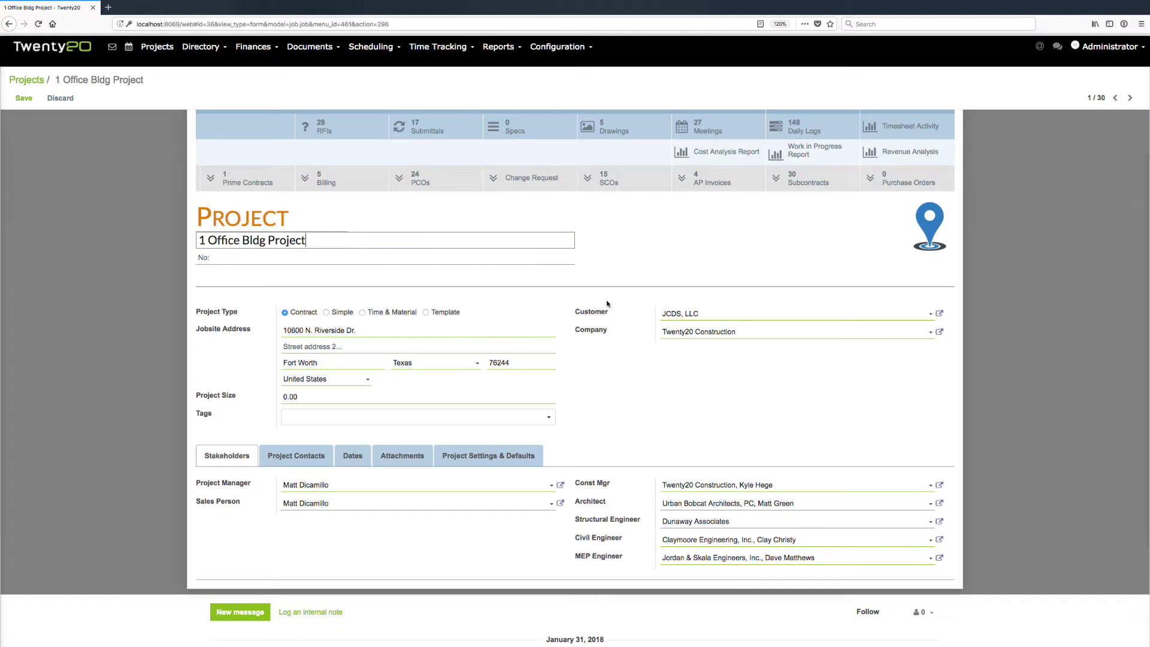
pyautogui.click(238, 462)
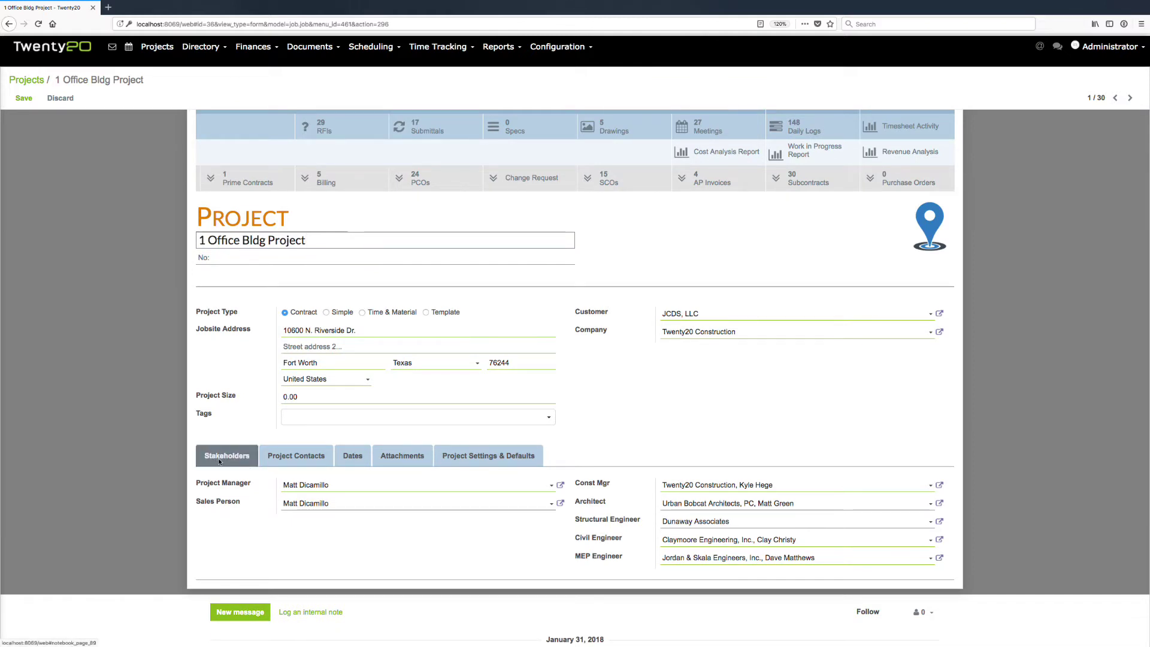
pyautogui.scroll(1, 630, 228)
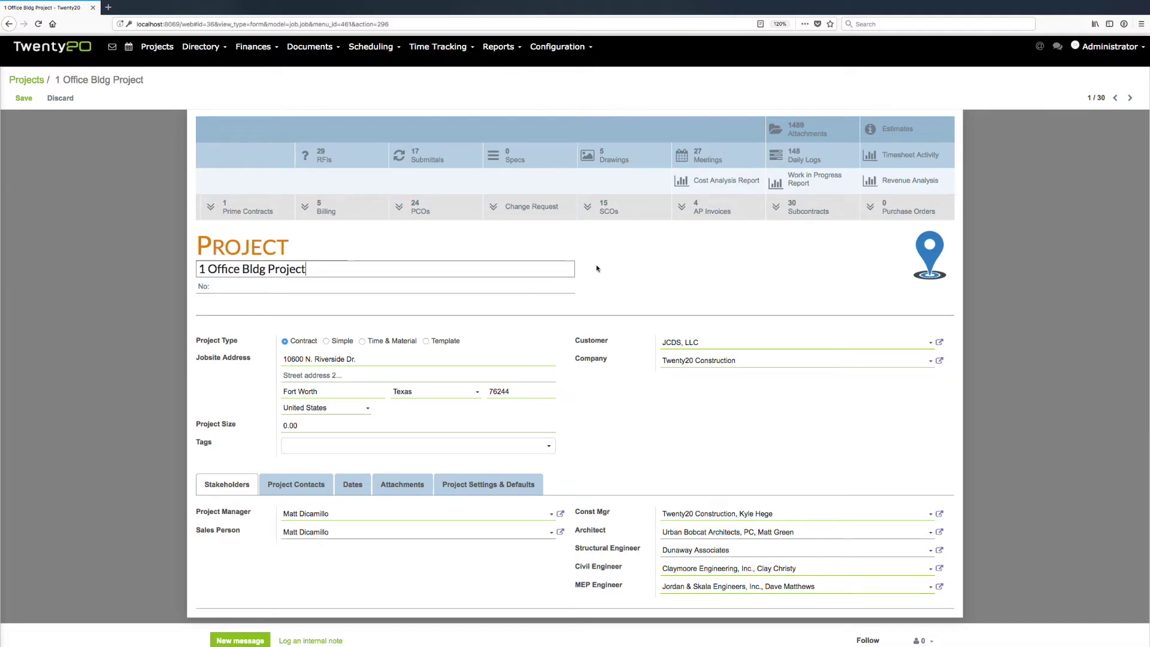
pyautogui.scroll(-3, 281, 389)
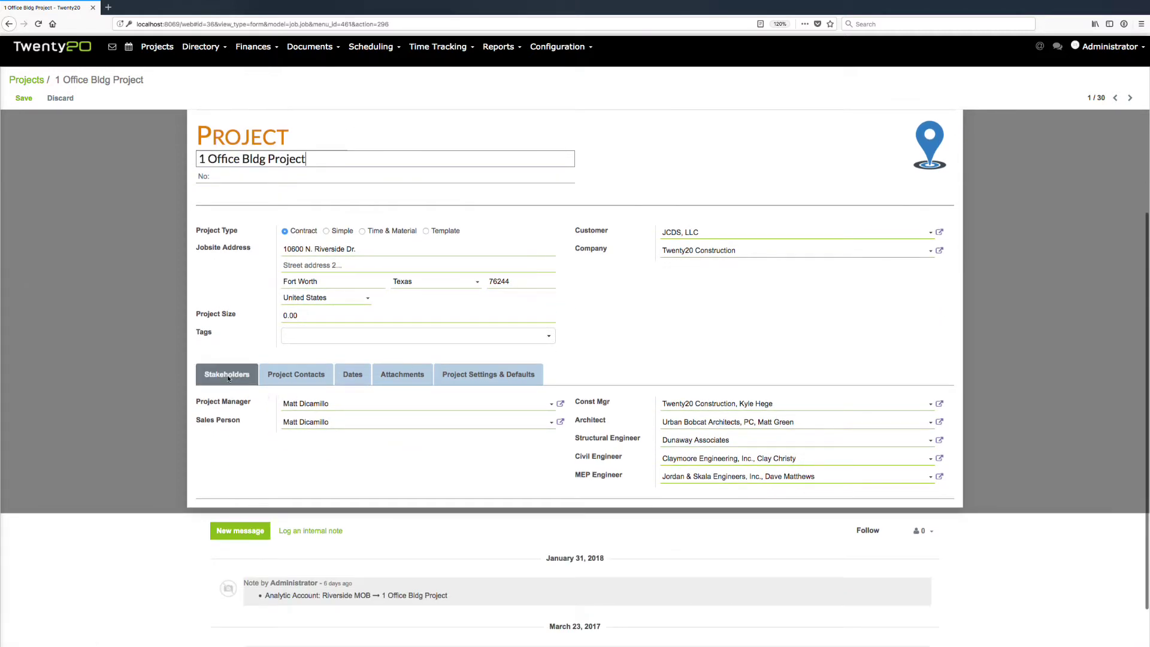
pyautogui.click(308, 375)
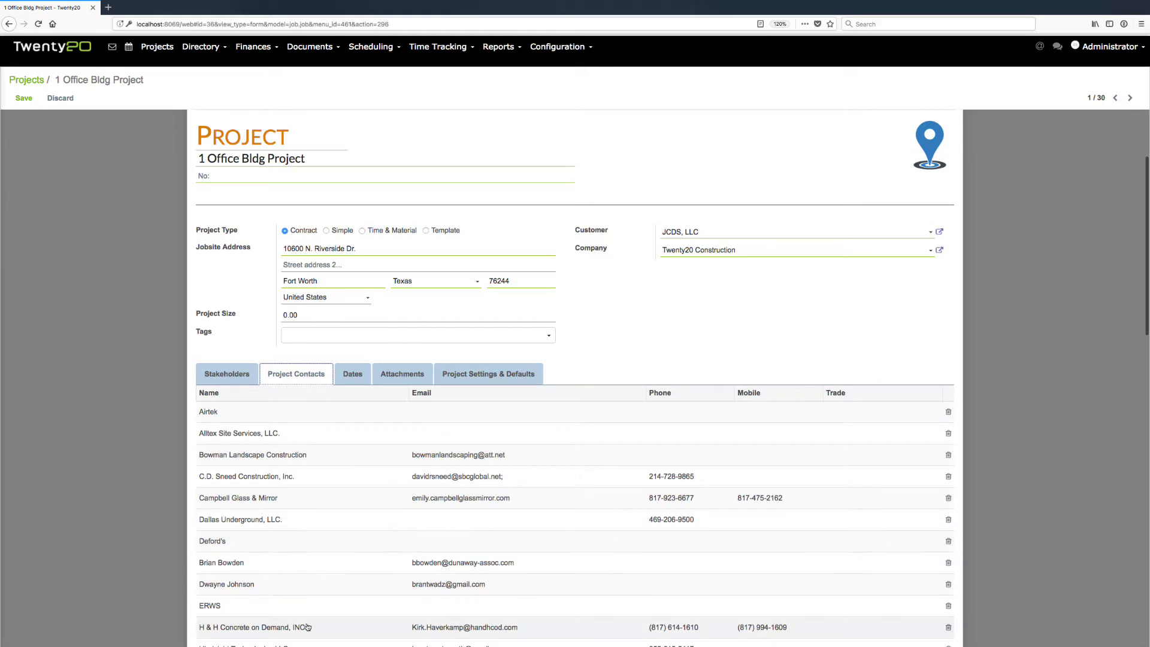
pyautogui.click(359, 382)
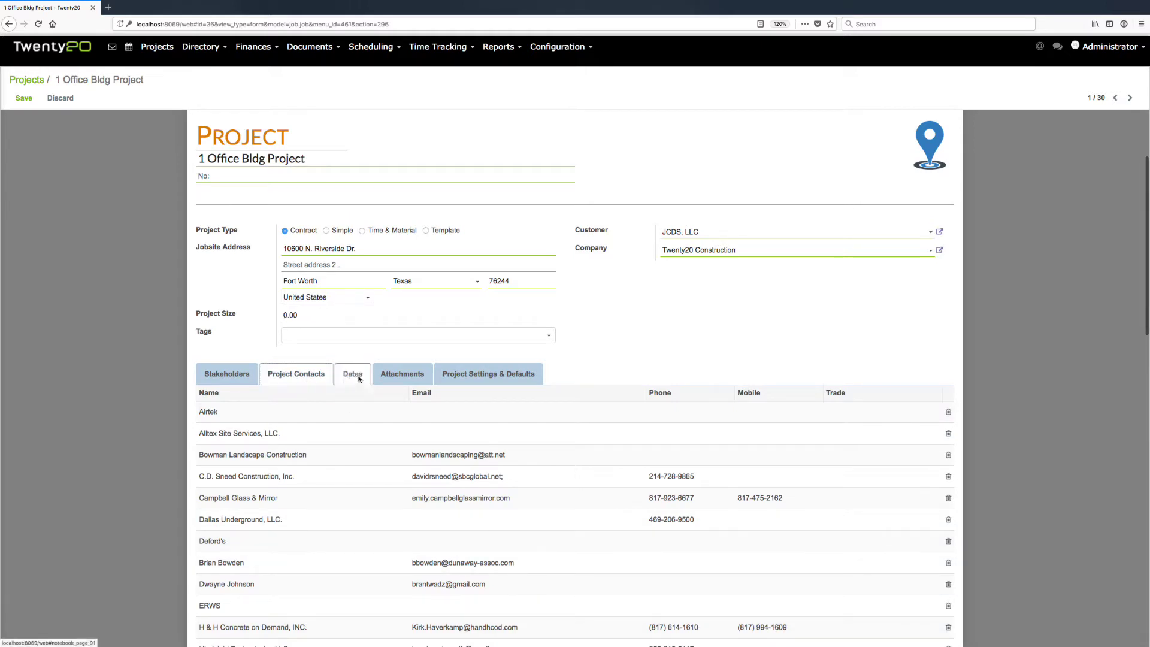
pyautogui.click(395, 378)
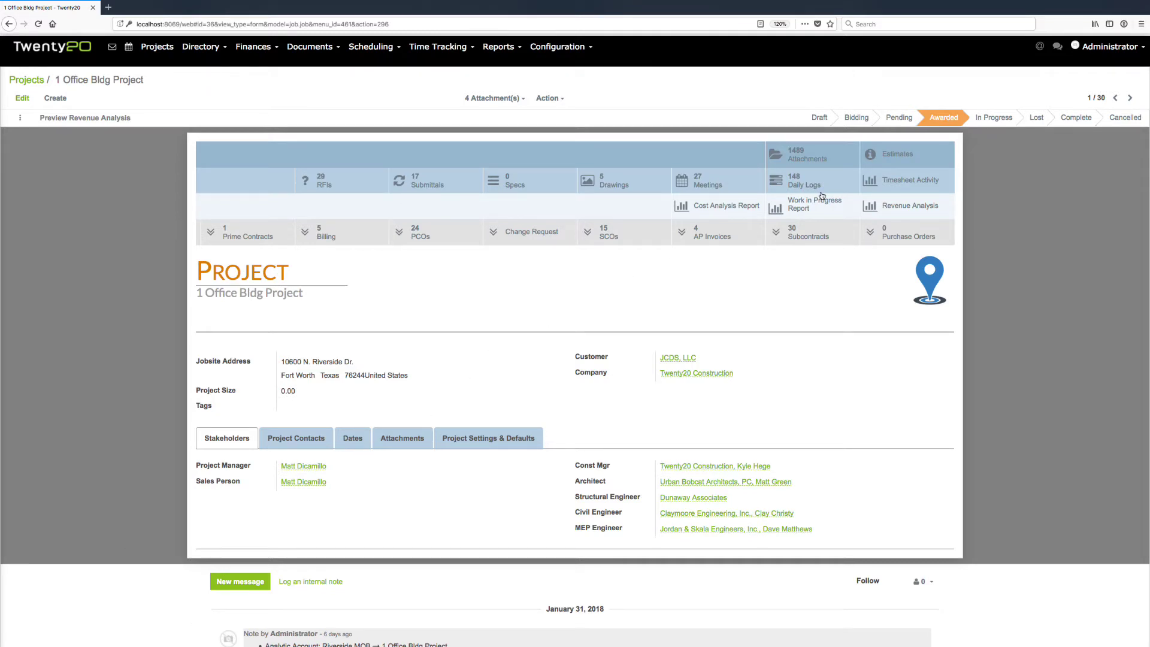
# Group the project's Cost Analysis Report by 1 Group and review the accounts under 01 - General Requirements
pyautogui.click(721, 207)
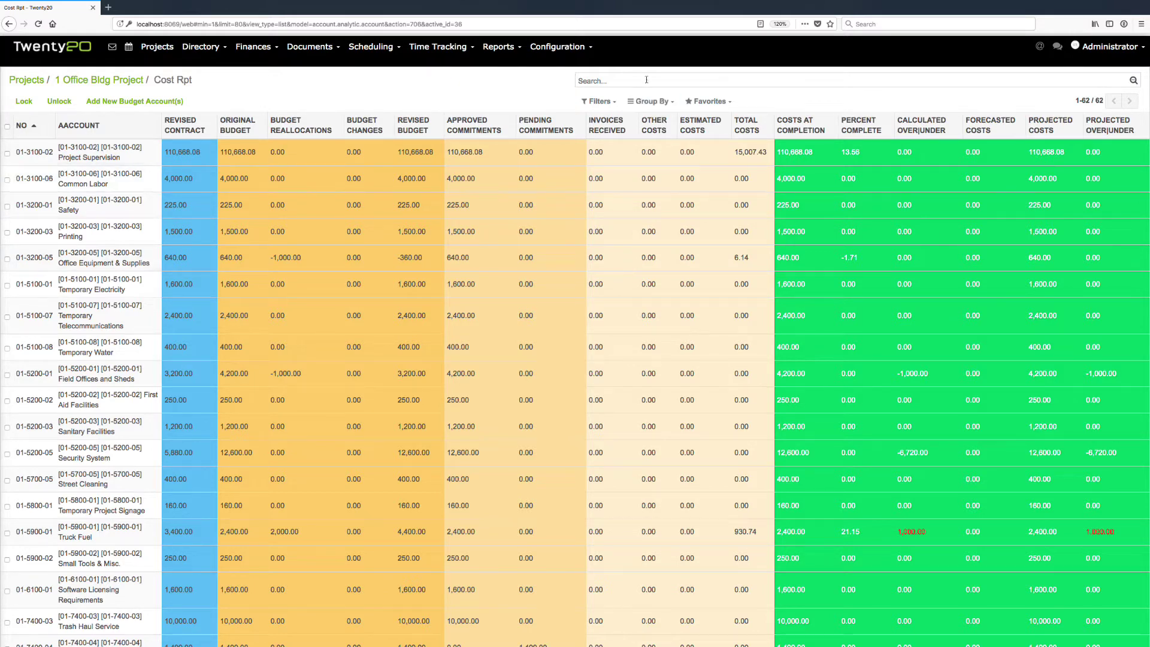
pyautogui.click(606, 82)
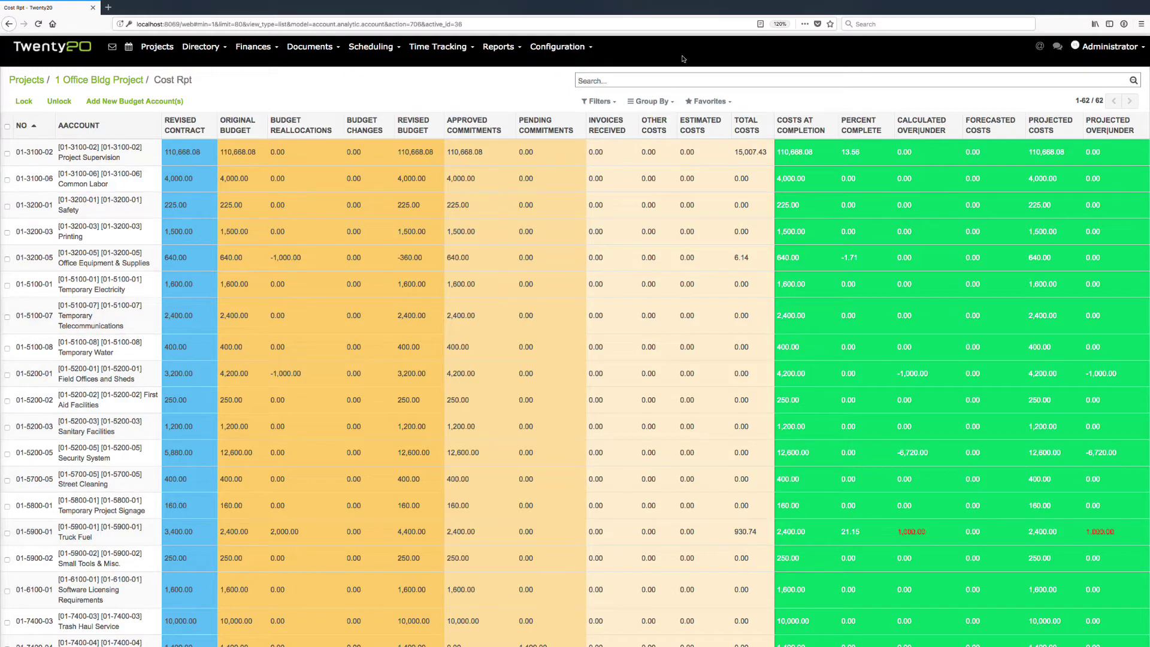
pyautogui.click(652, 101)
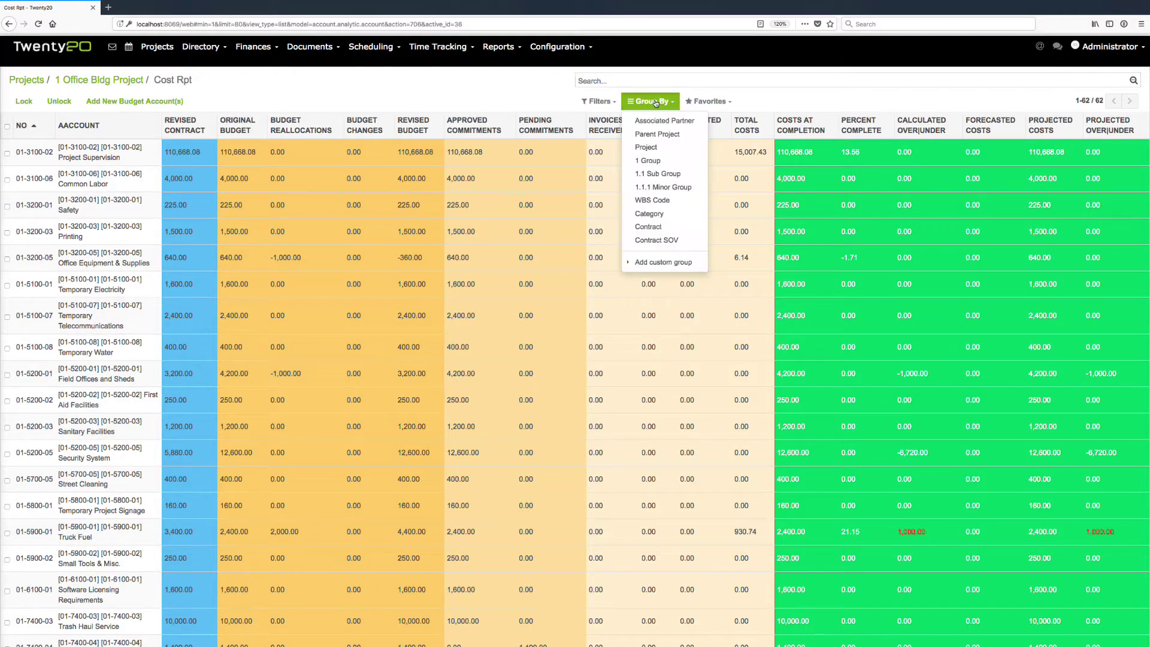
pyautogui.click(653, 162)
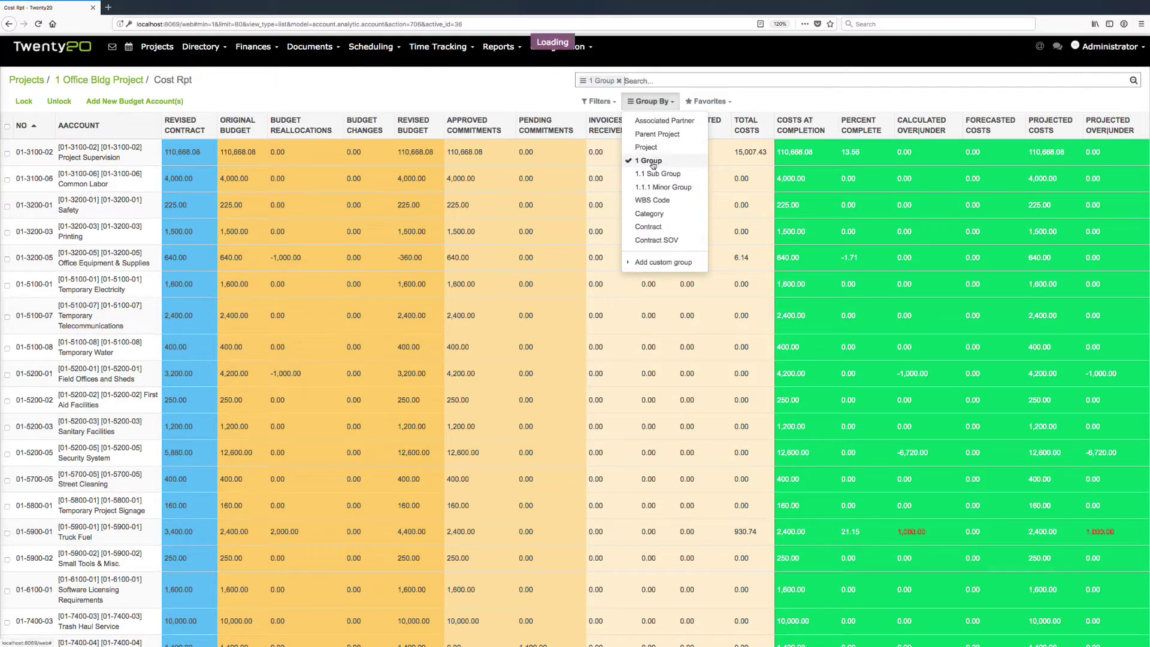
pyautogui.click(407, 106)
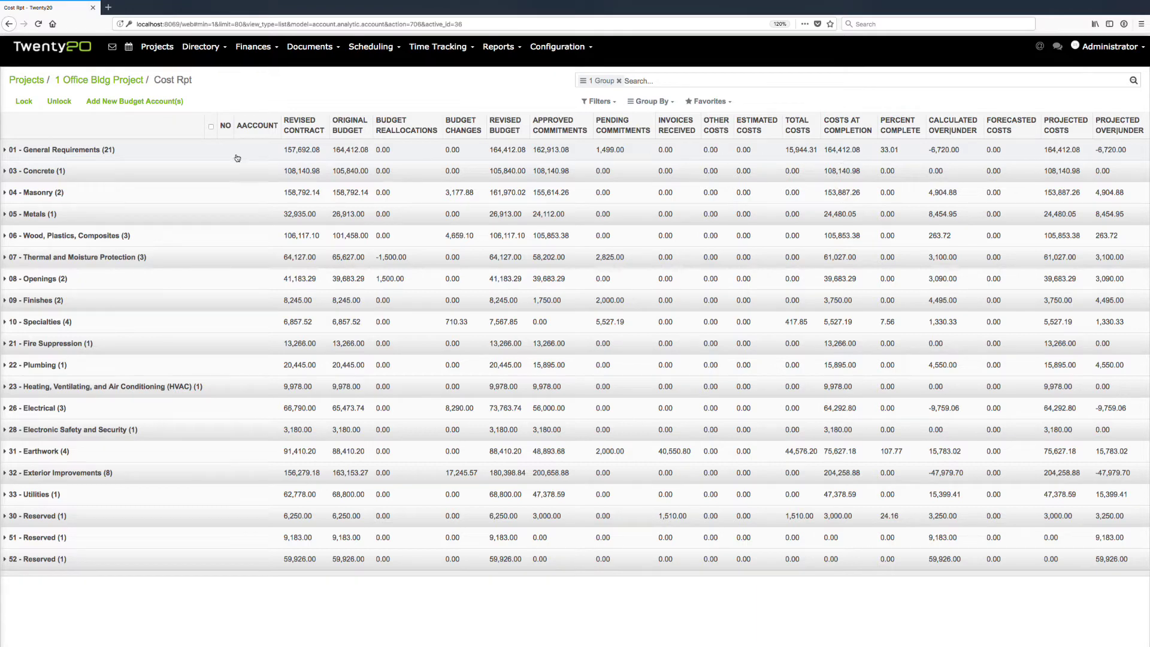
pyautogui.click(5, 151)
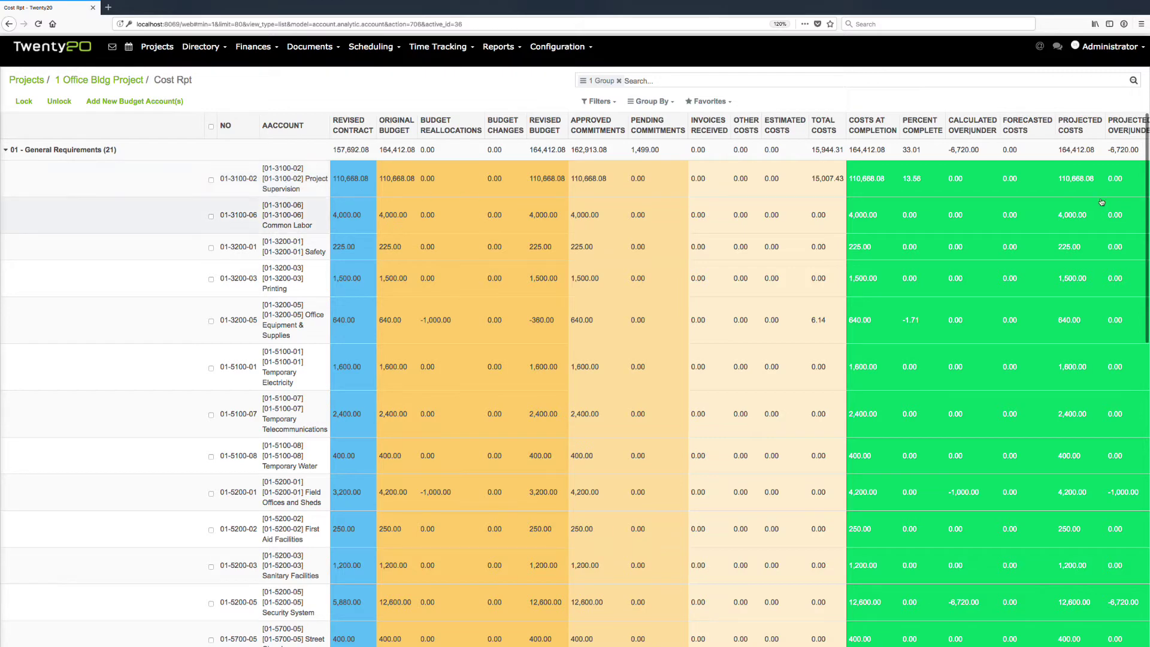
pyautogui.click(6, 151)
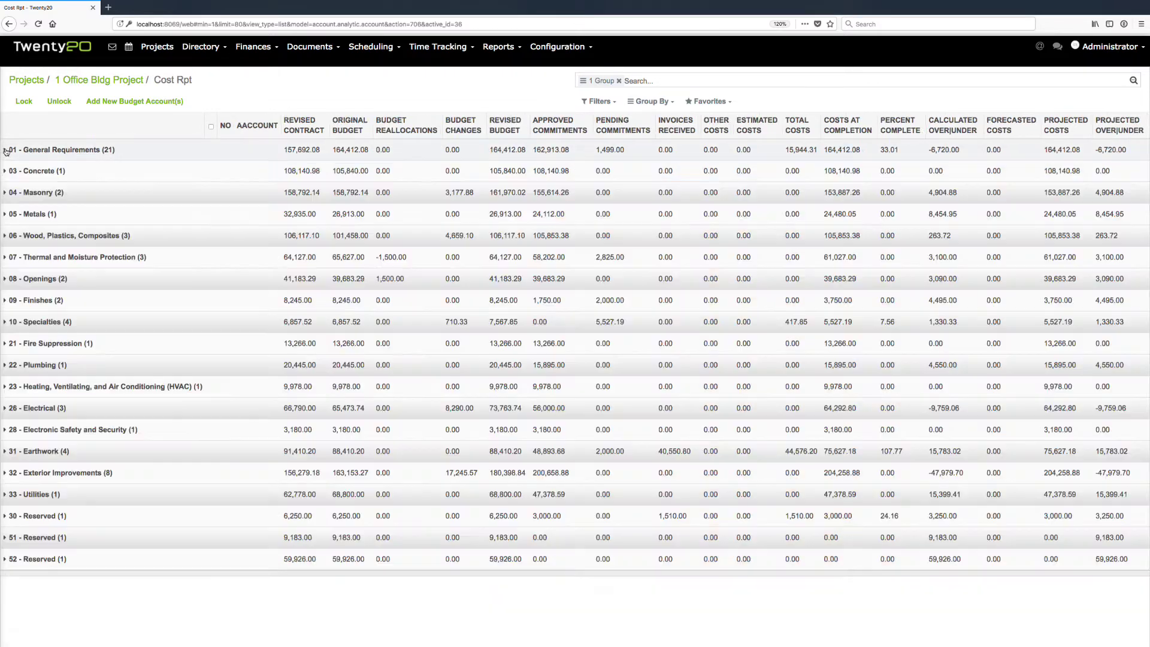
# Replace the cost report's current grouping with grouping by Project
pyautogui.click(620, 82)
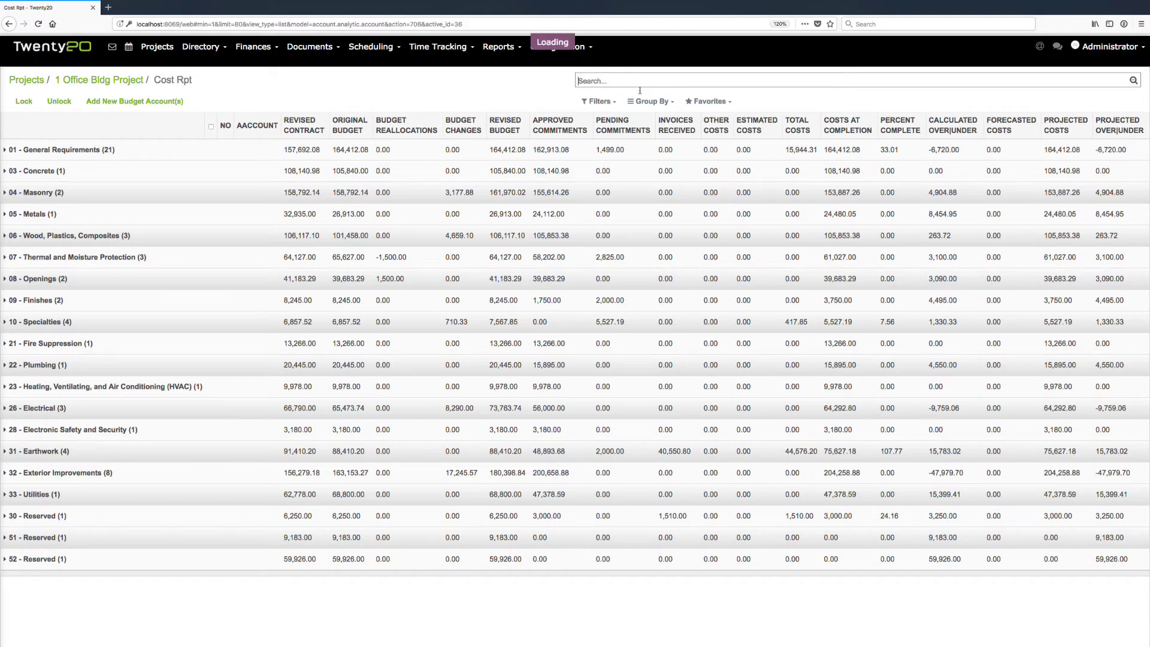
pyautogui.click(650, 101)
pyautogui.click(665, 148)
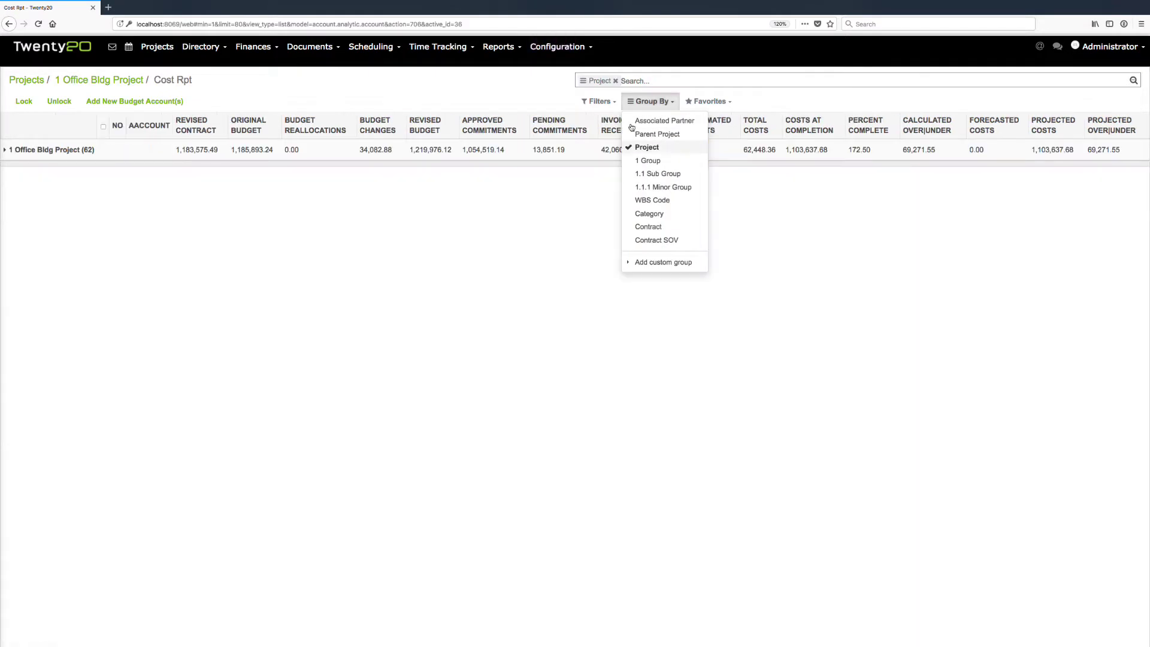
pyautogui.click(513, 93)
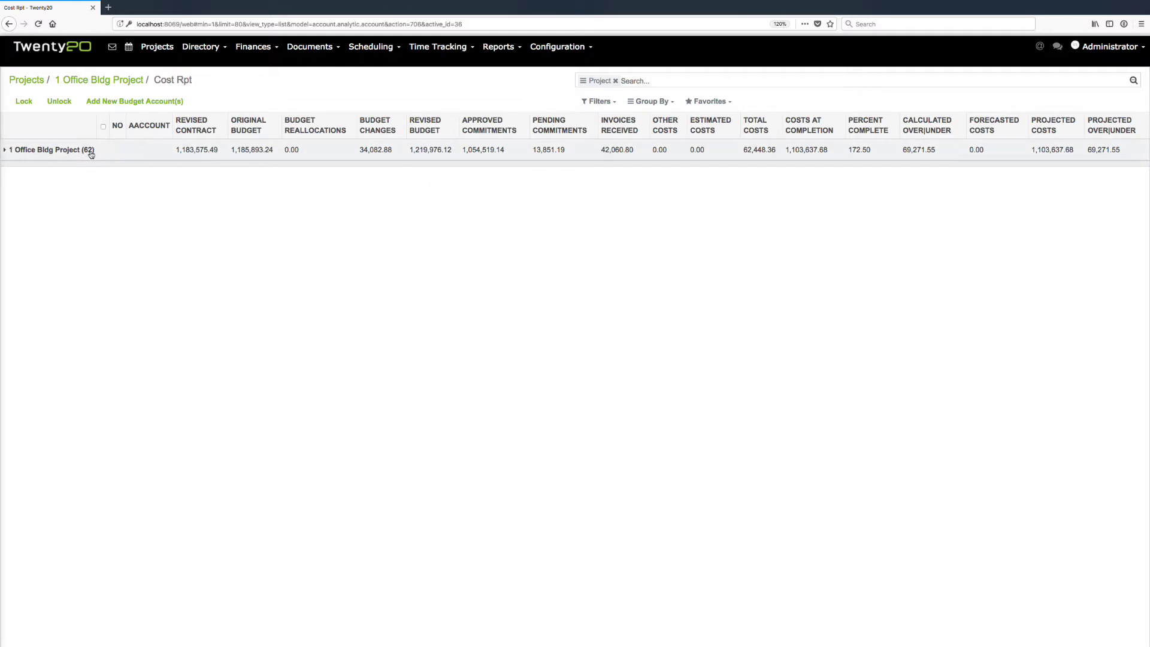
# Add 1 Group as a second grouping level under Project and expand 1 Office Bldg Project
pyautogui.click(662, 103)
pyautogui.click(648, 161)
pyautogui.click(19, 160)
pyautogui.click(9, 150)
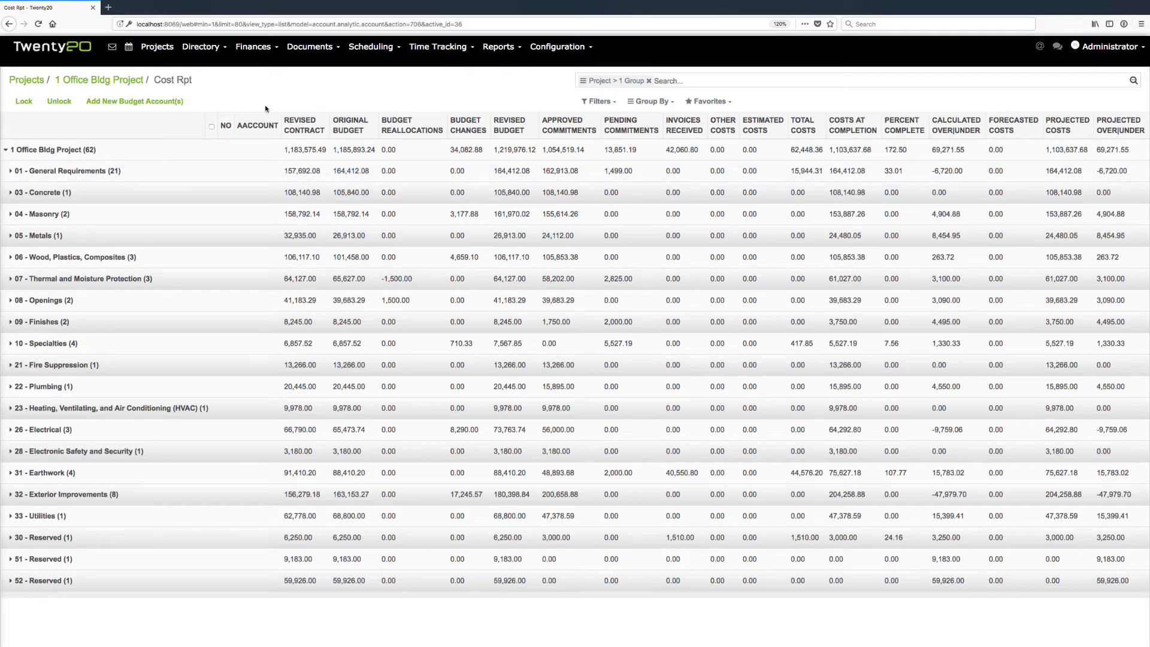
# Review the filters available for the cost report without applying any
pyautogui.click(663, 102)
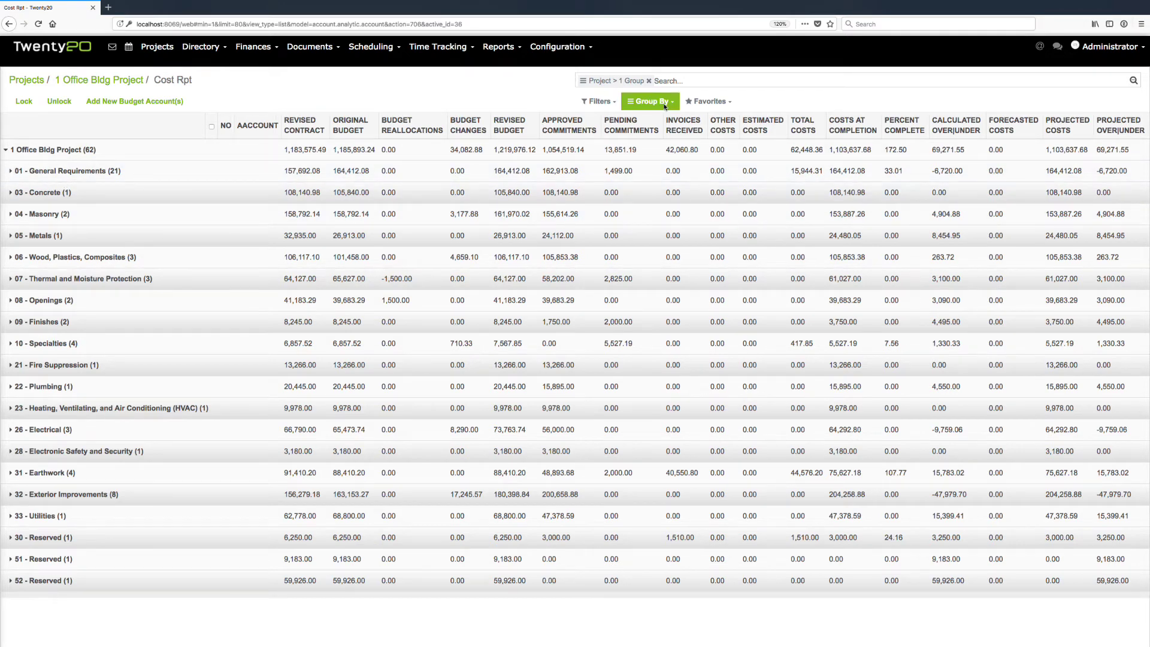
pyautogui.click(602, 101)
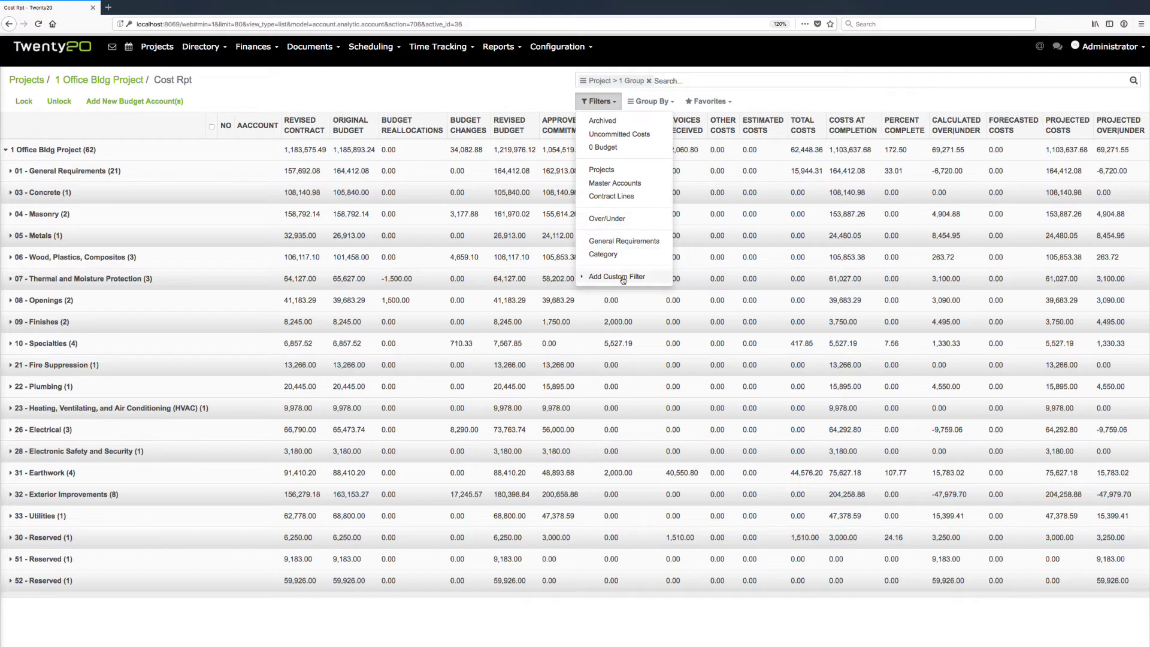
pyautogui.click(518, 88)
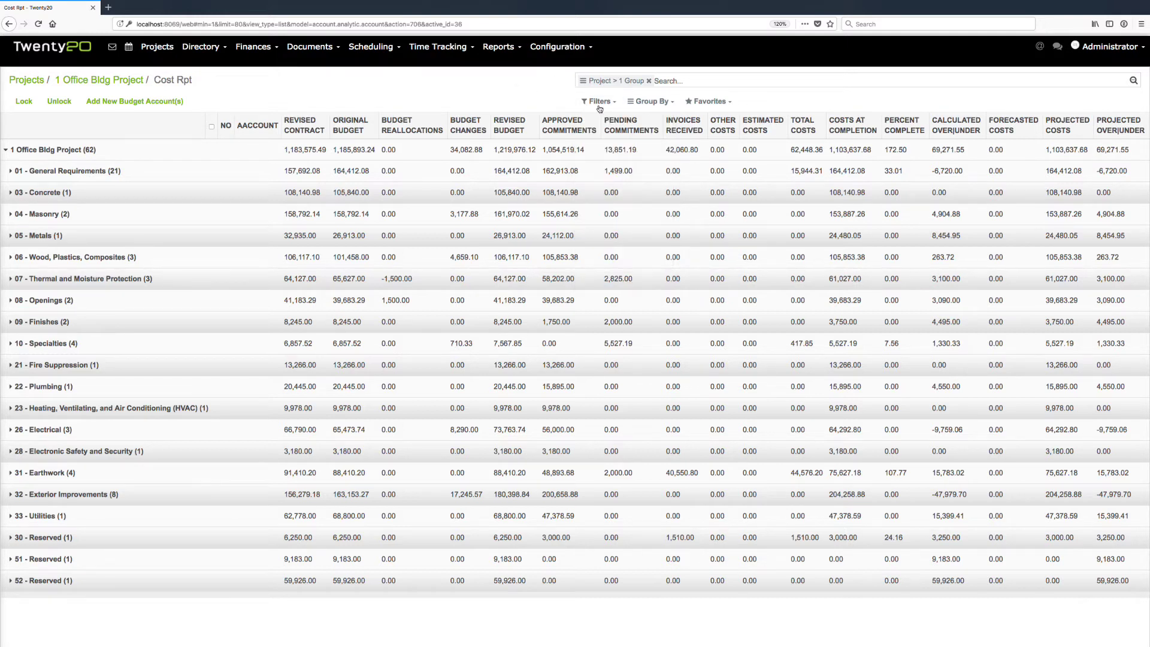
# Try to save the cost report's current grouped search as a favorite, naming it with a person's first name
pyautogui.click(716, 106)
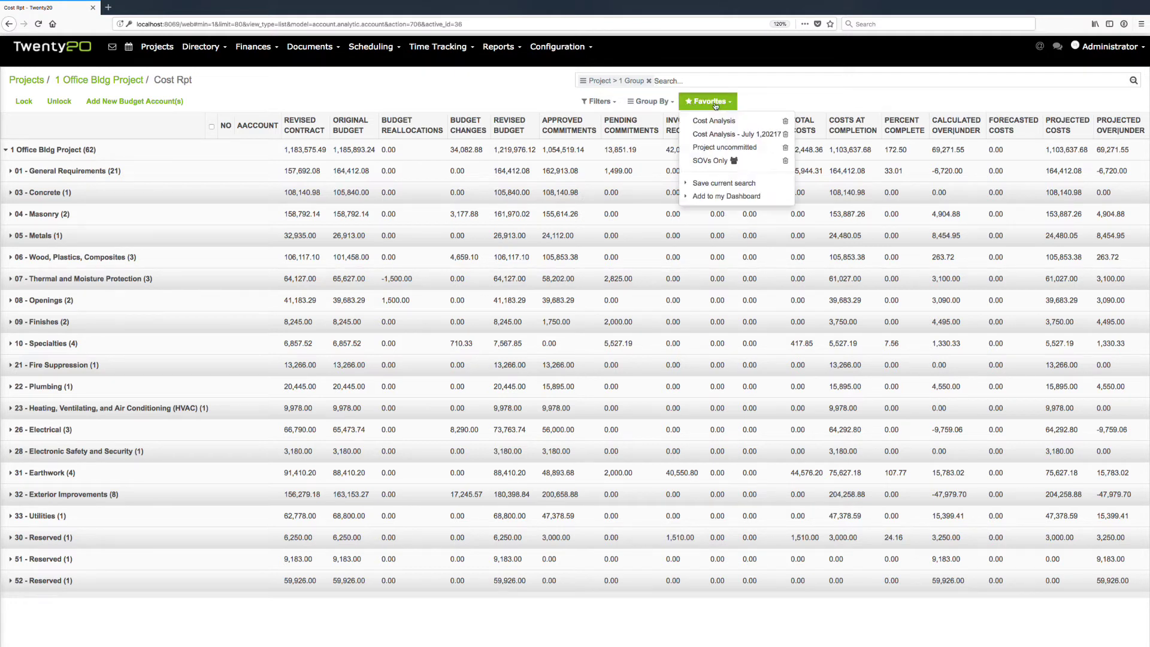
pyautogui.click(724, 183)
pyautogui.write('brant')
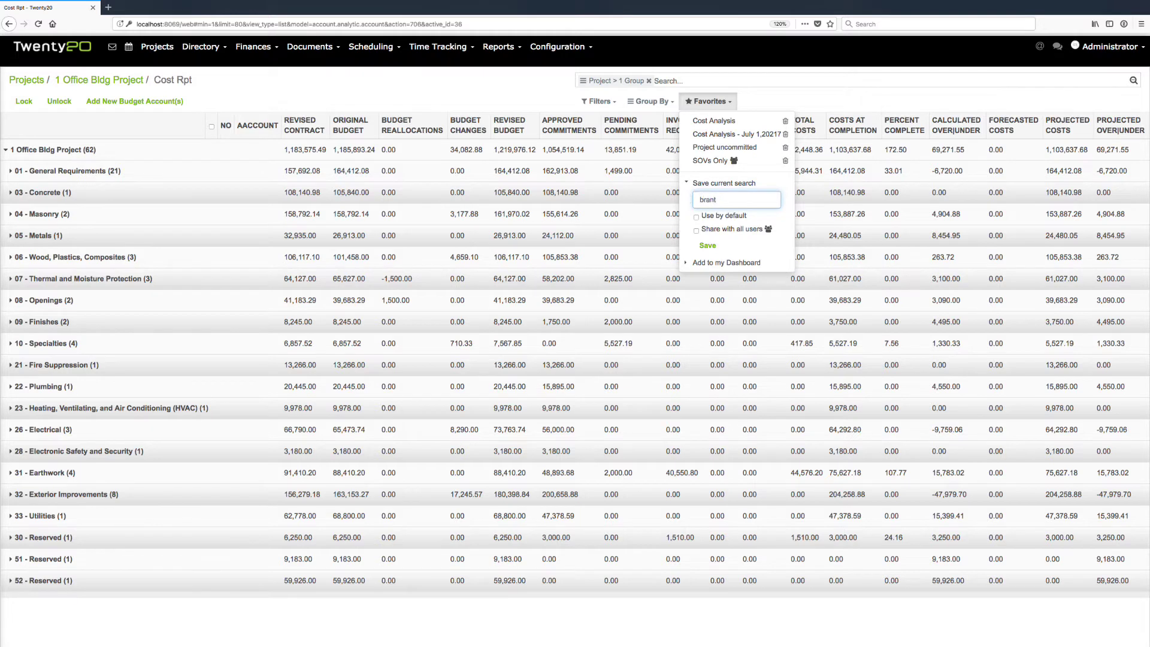
pyautogui.click(709, 246)
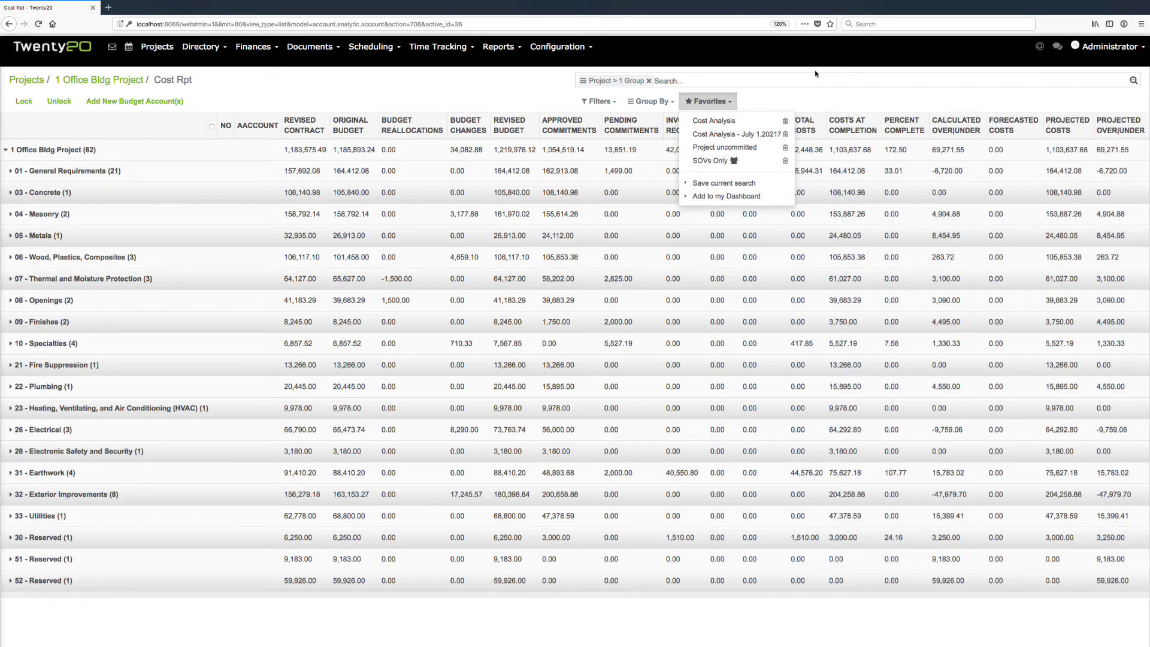
# Add the grouped cost report to the personal dashboard as Cost Analysis and open that dashboard
pyautogui.click(743, 198)
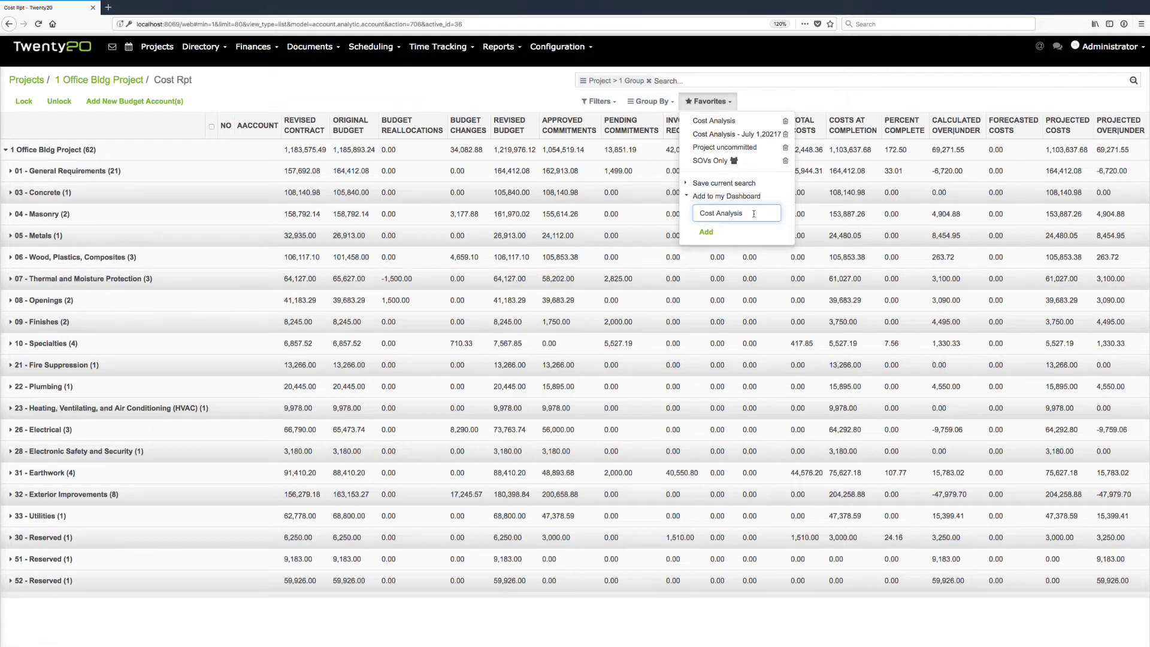
pyautogui.click(712, 235)
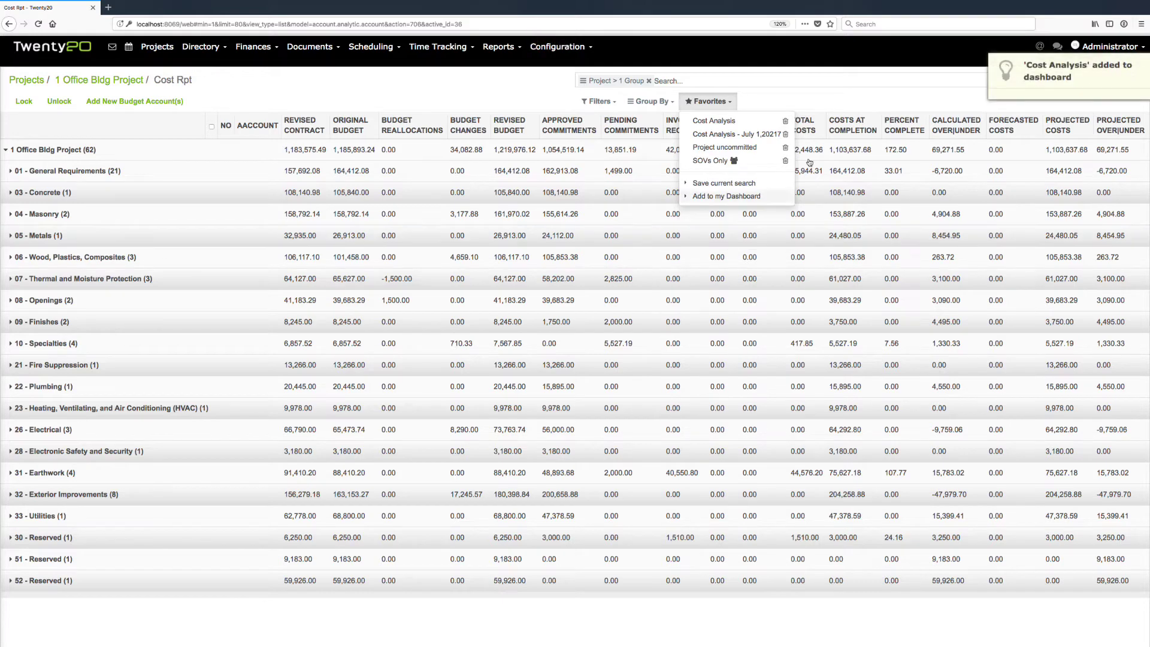
pyautogui.click(67, 46)
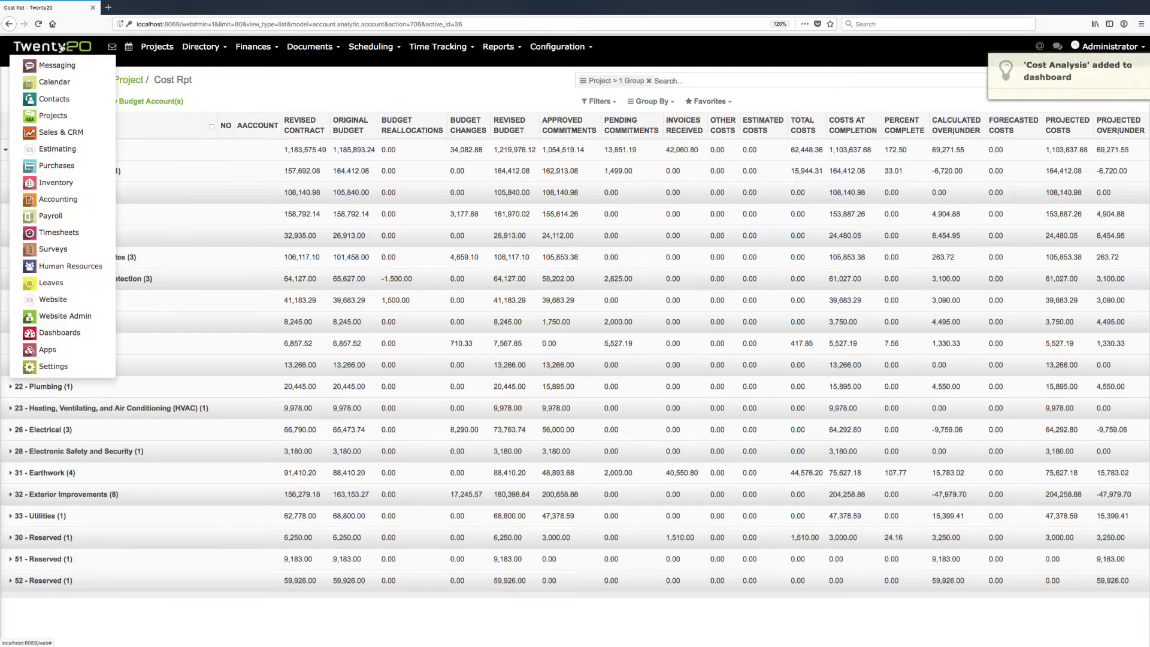
pyautogui.click(60, 334)
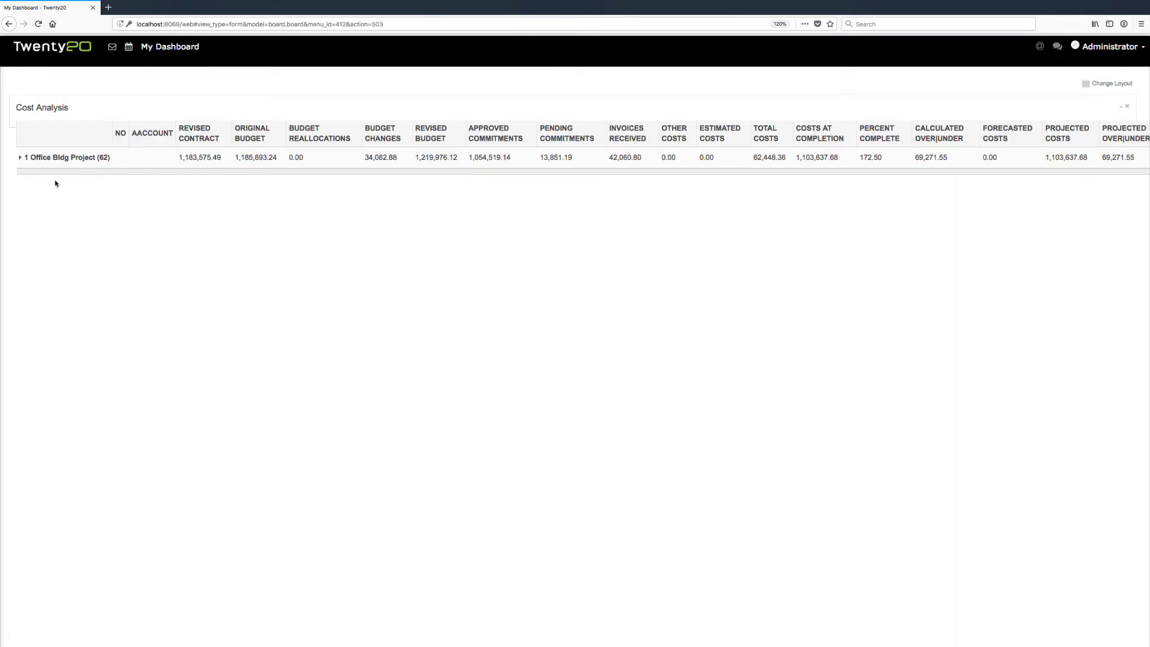
# Review the accounts under 1 Office Bldg Project and 01 - General Requirements on the dashboard, and collapse the project again
pyautogui.click(21, 159)
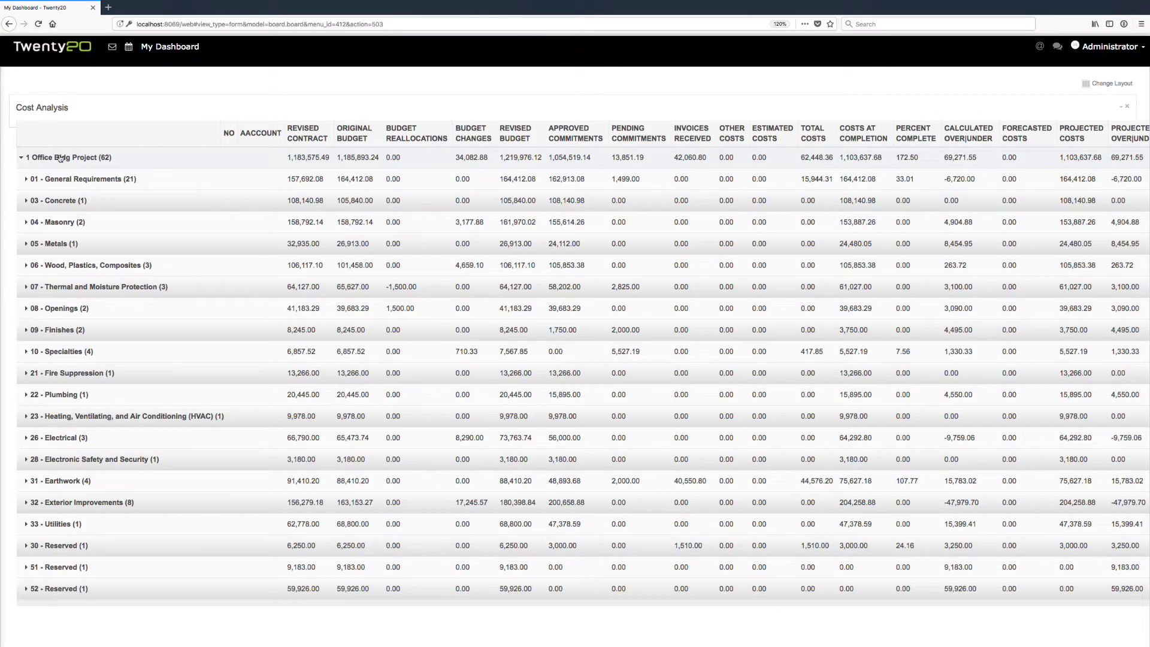
pyautogui.click(26, 180)
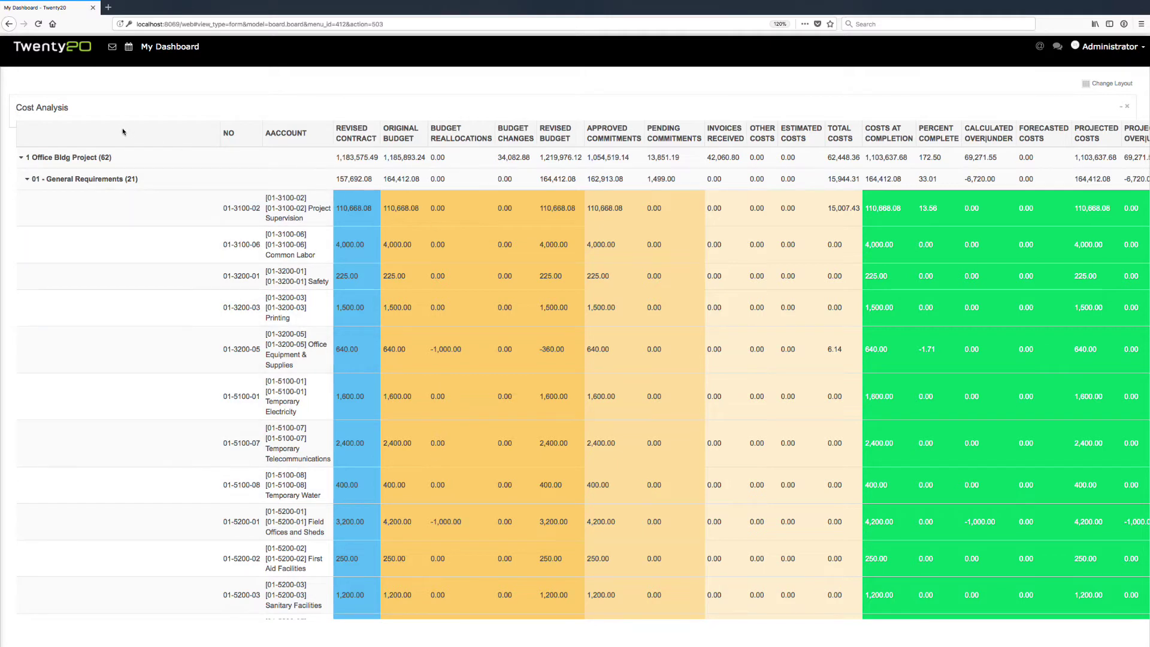
pyautogui.click(21, 159)
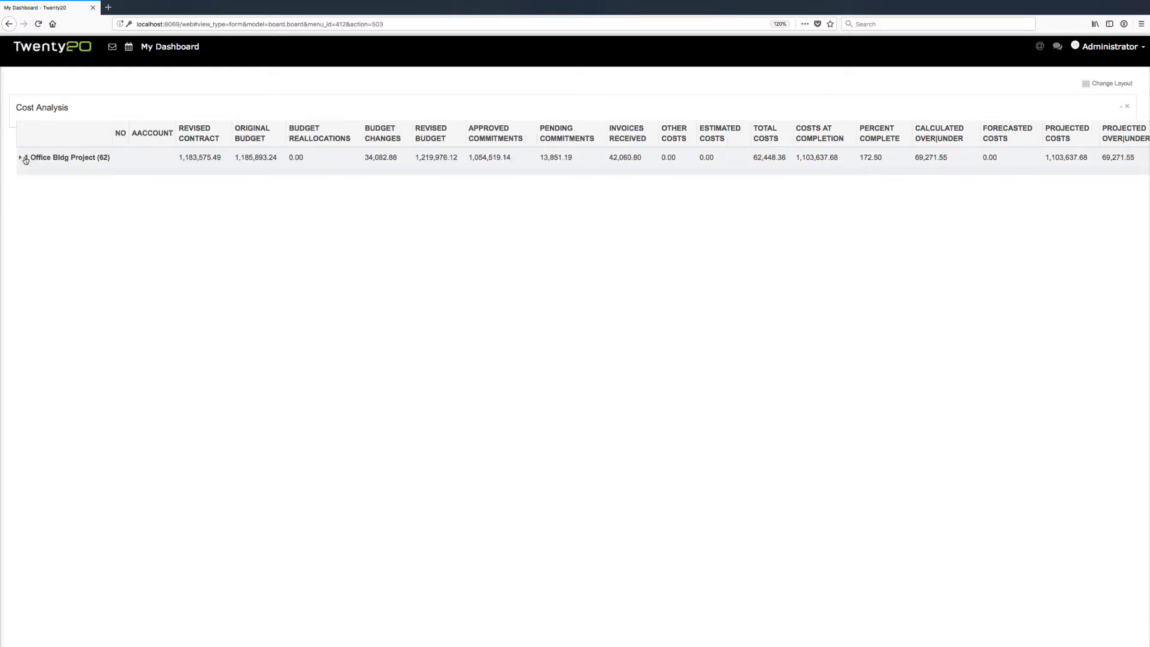
# Minimize the Cost Analysis panel and choose the two-column dashboard layout with the wider first column
pyautogui.click(1121, 106)
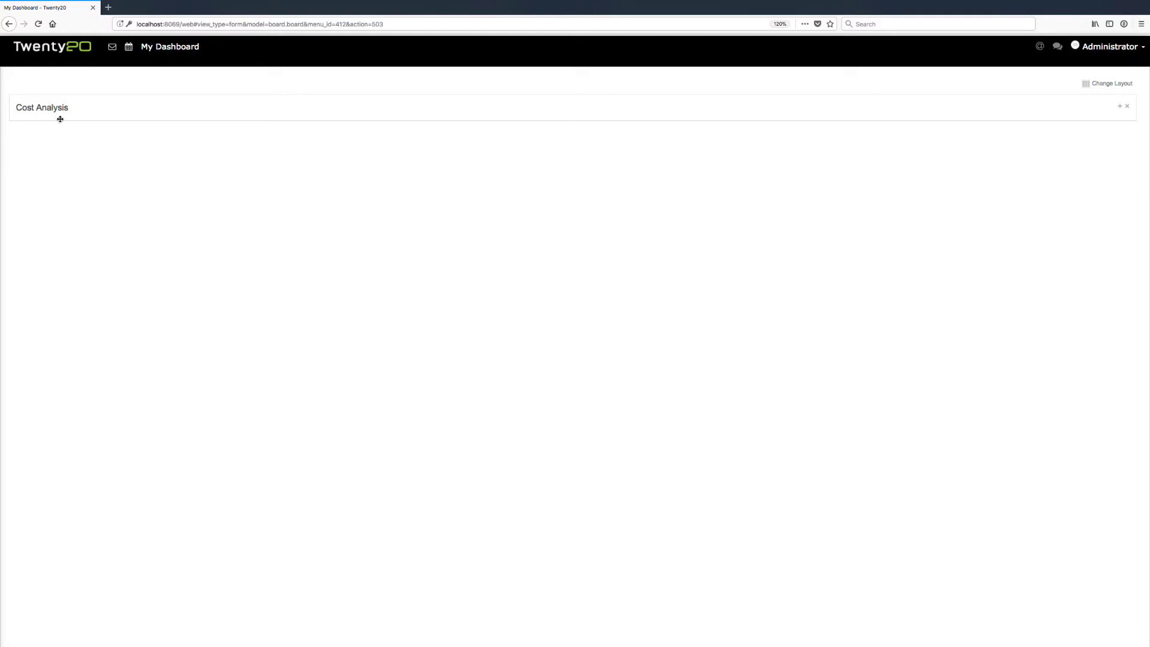
pyautogui.click(1114, 87)
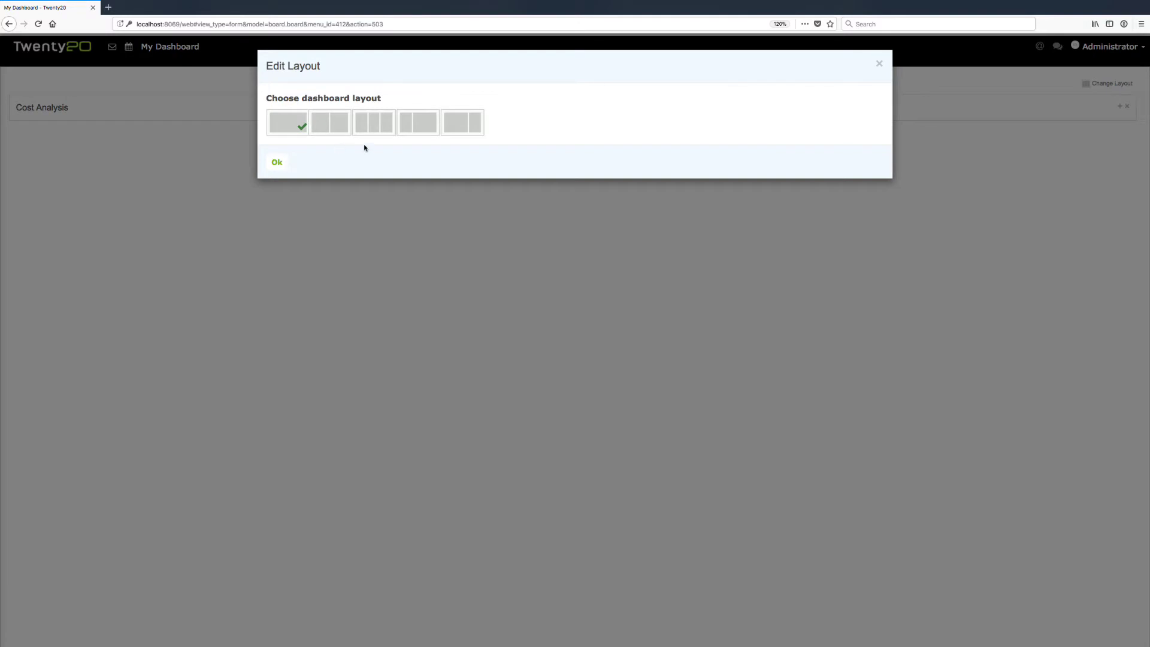
pyautogui.click(462, 122)
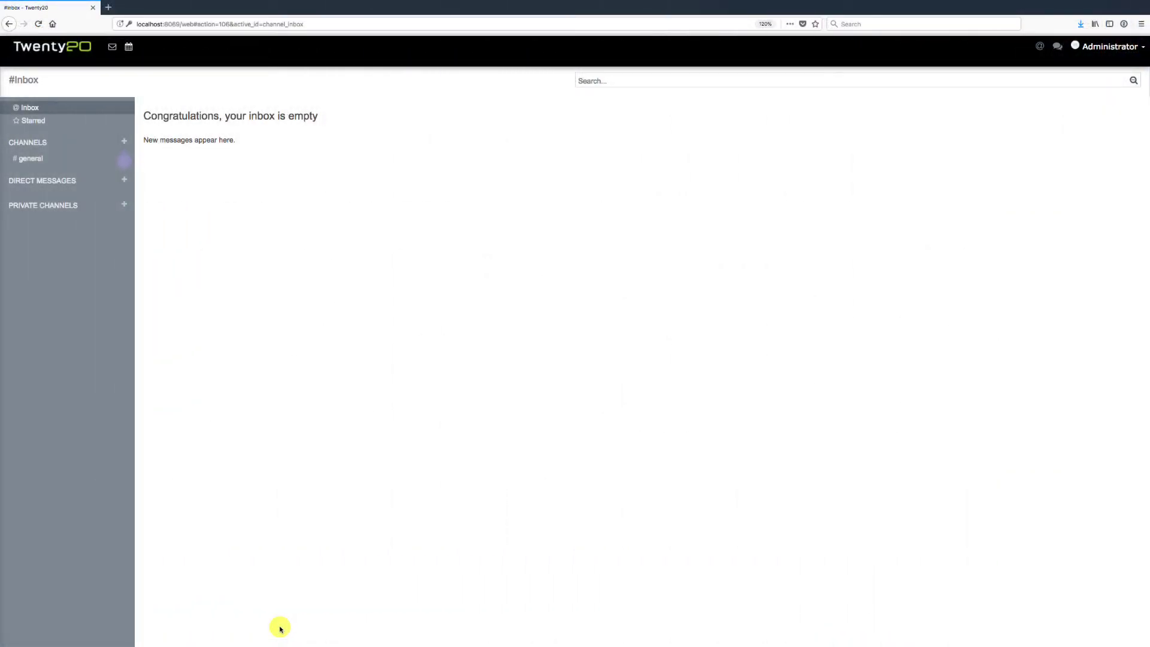
# Create a new estimate named "walmart lot" in the Estimating module
pyautogui.click(48, 51)
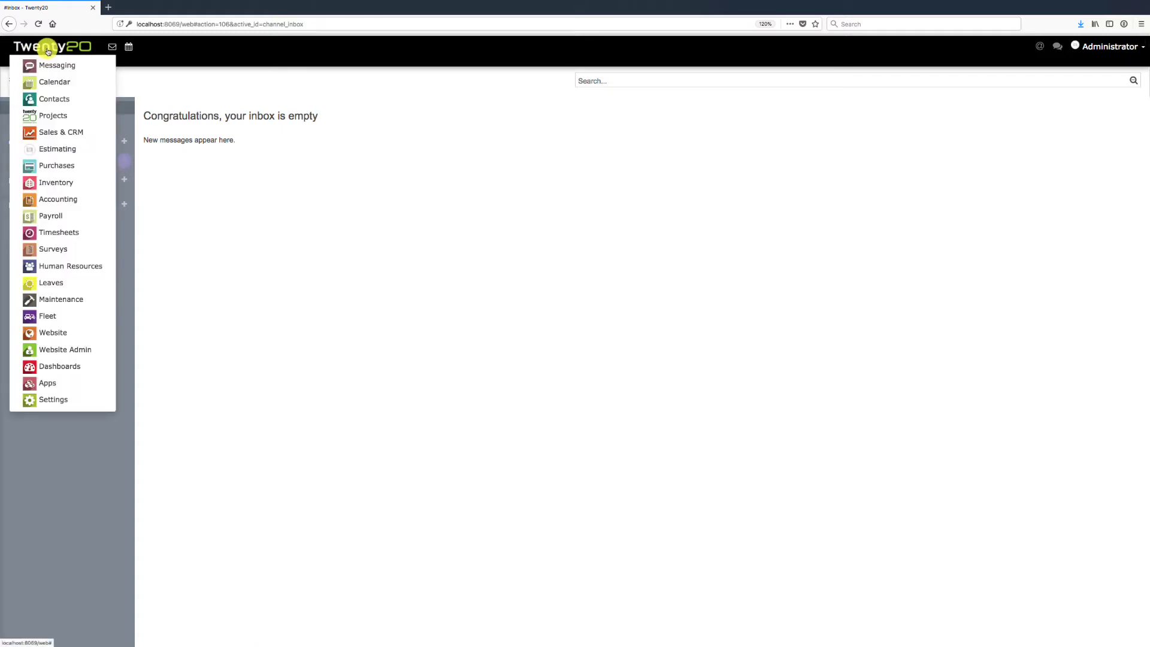
pyautogui.click(49, 155)
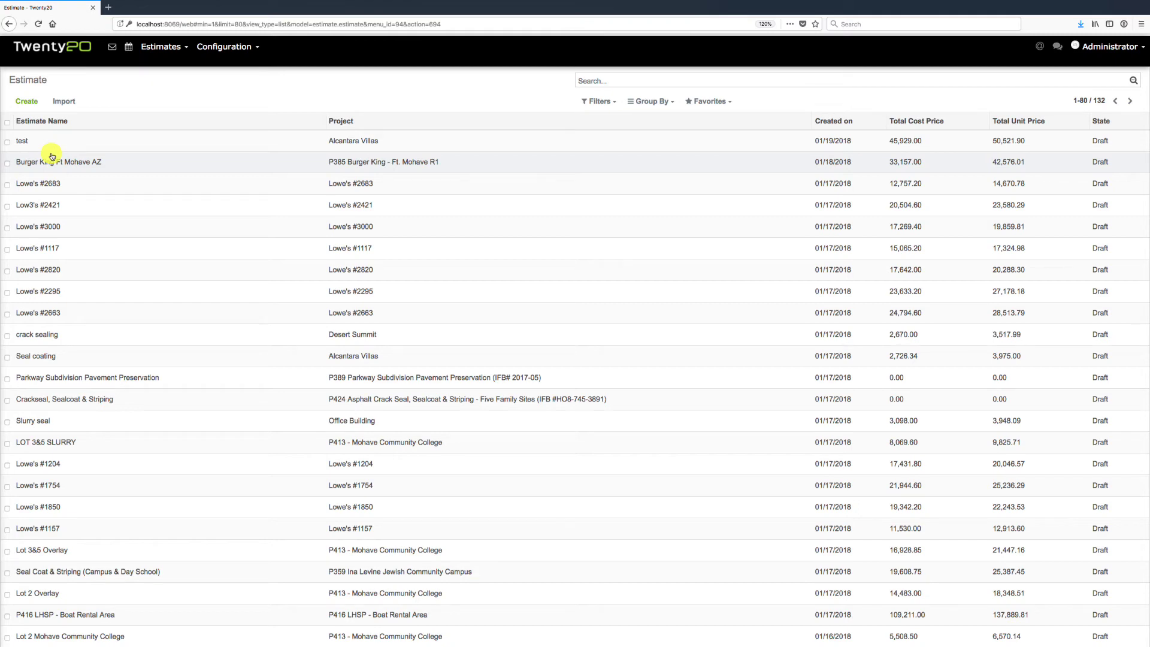
pyautogui.click(26, 102)
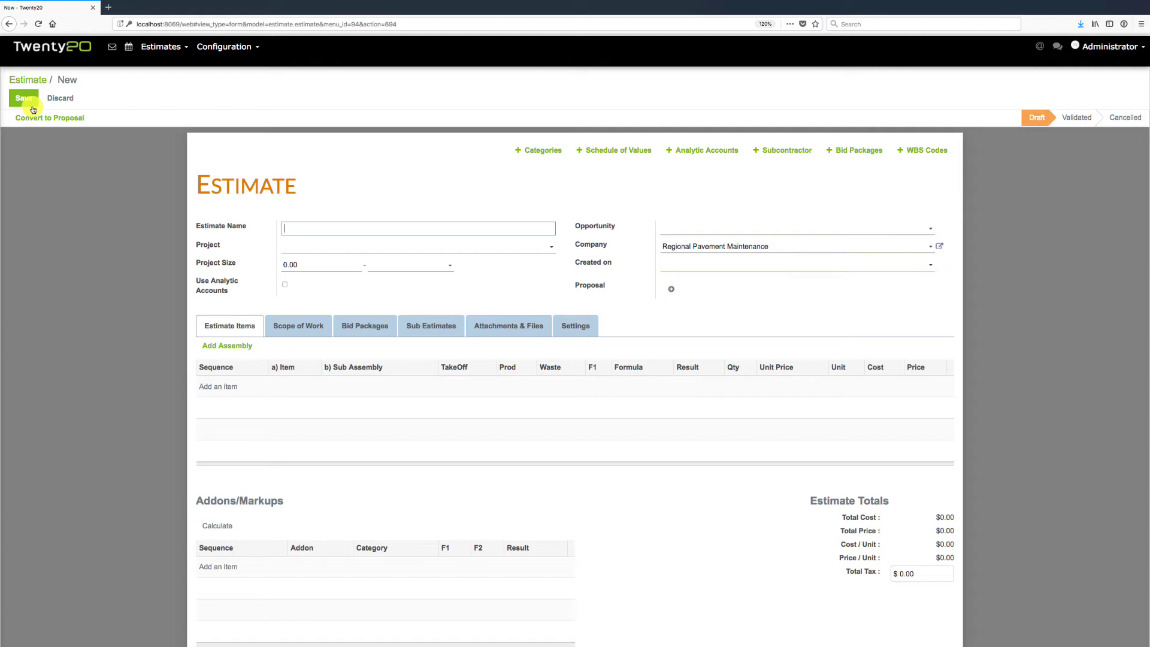
pyautogui.write('walmart lo')
# Assign the estimate to the Alcantara Villas project and link it to the opportunity Walmart Lot #1442
pyautogui.click(310, 250)
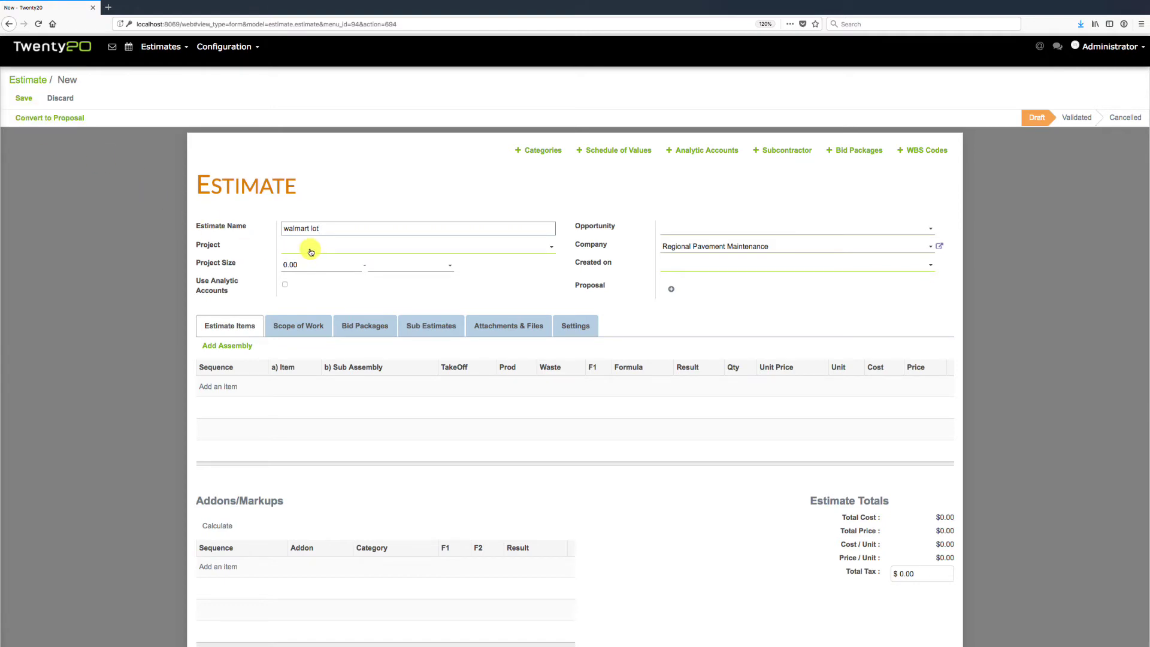
pyautogui.click(310, 251)
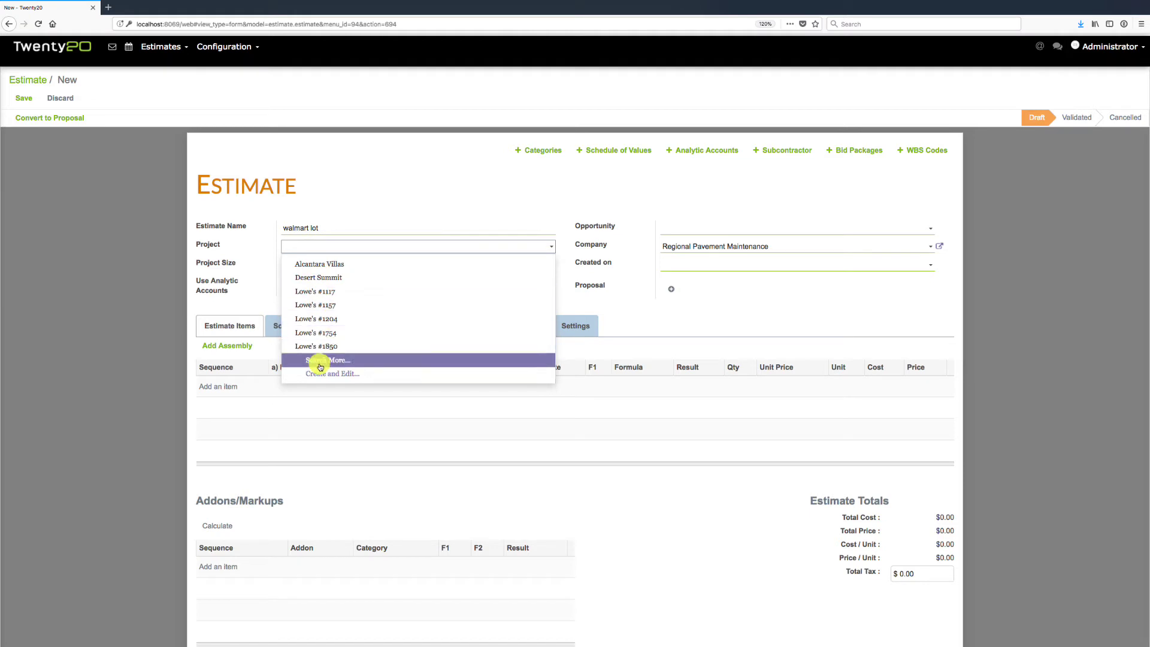
pyautogui.click(327, 265)
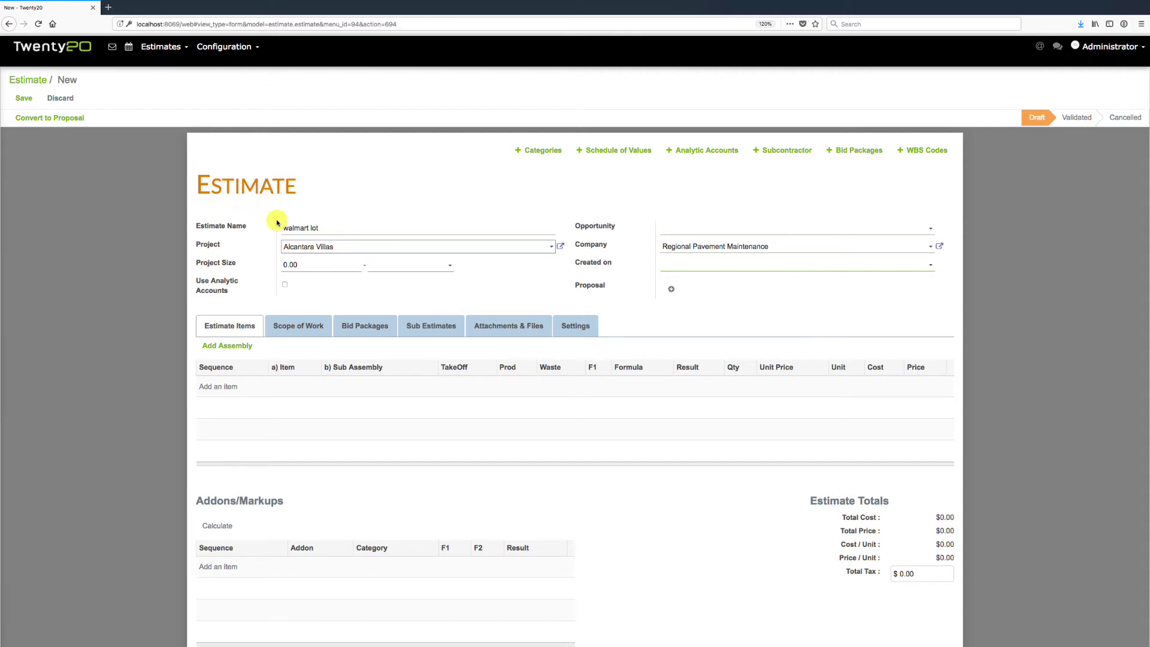
pyautogui.click(689, 229)
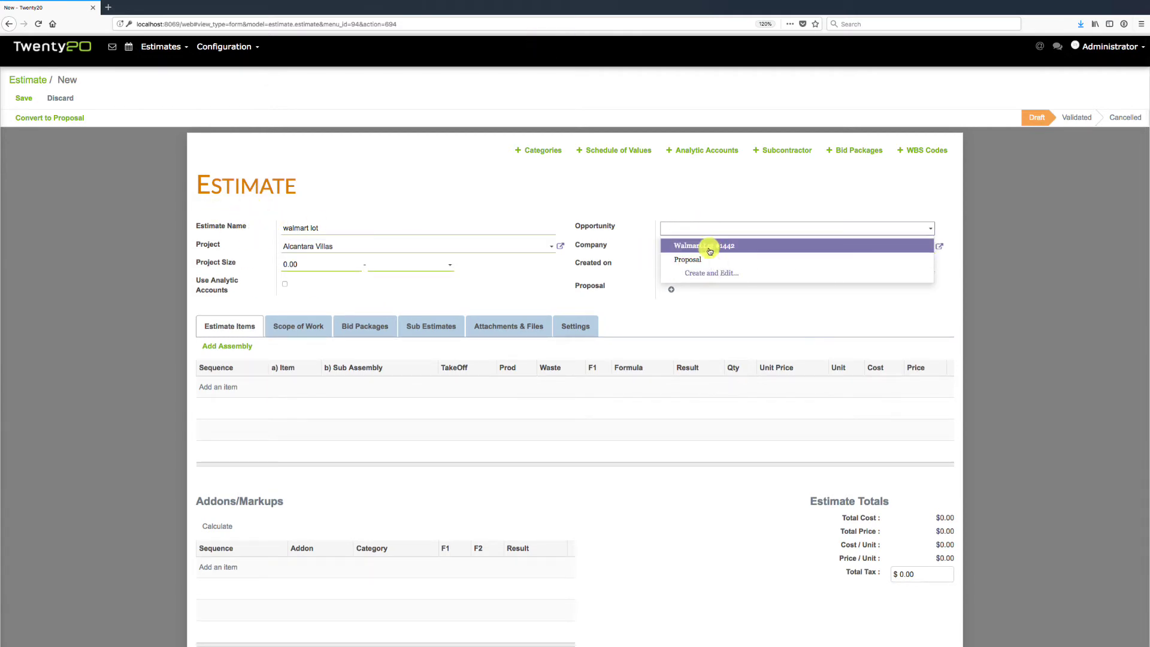
pyautogui.click(724, 248)
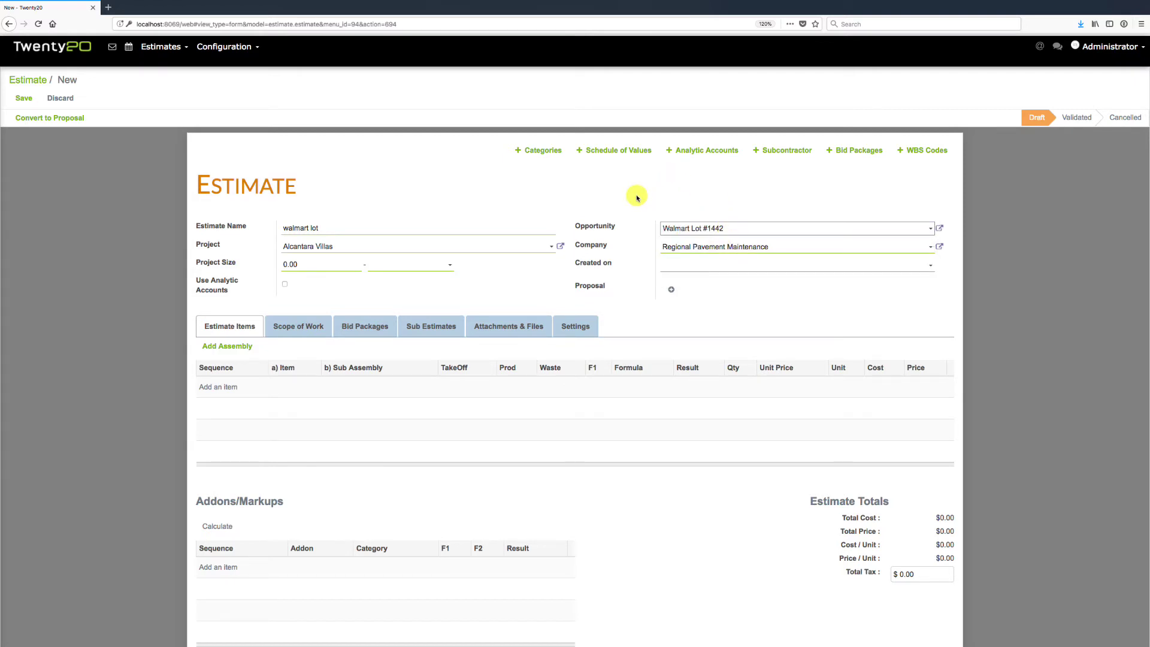
# Set the estimate's project size to 15000 SF
pyautogui.click(306, 264)
pyautogui.write('15000')
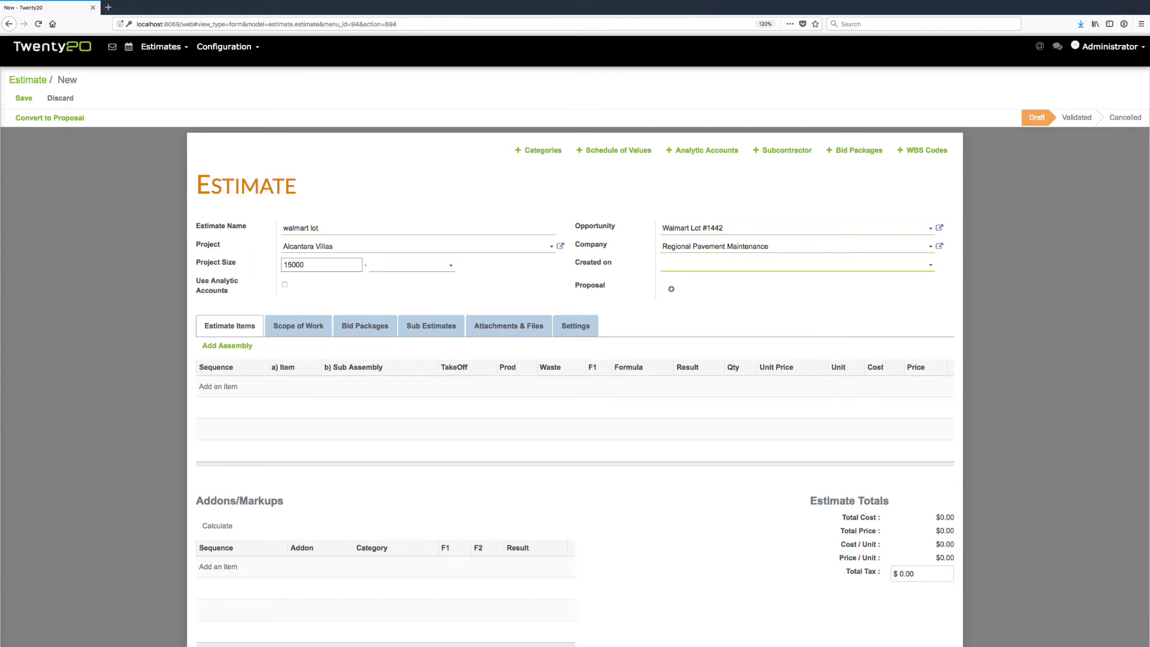
pyautogui.click(405, 266)
pyautogui.write('SF')
pyautogui.click(389, 282)
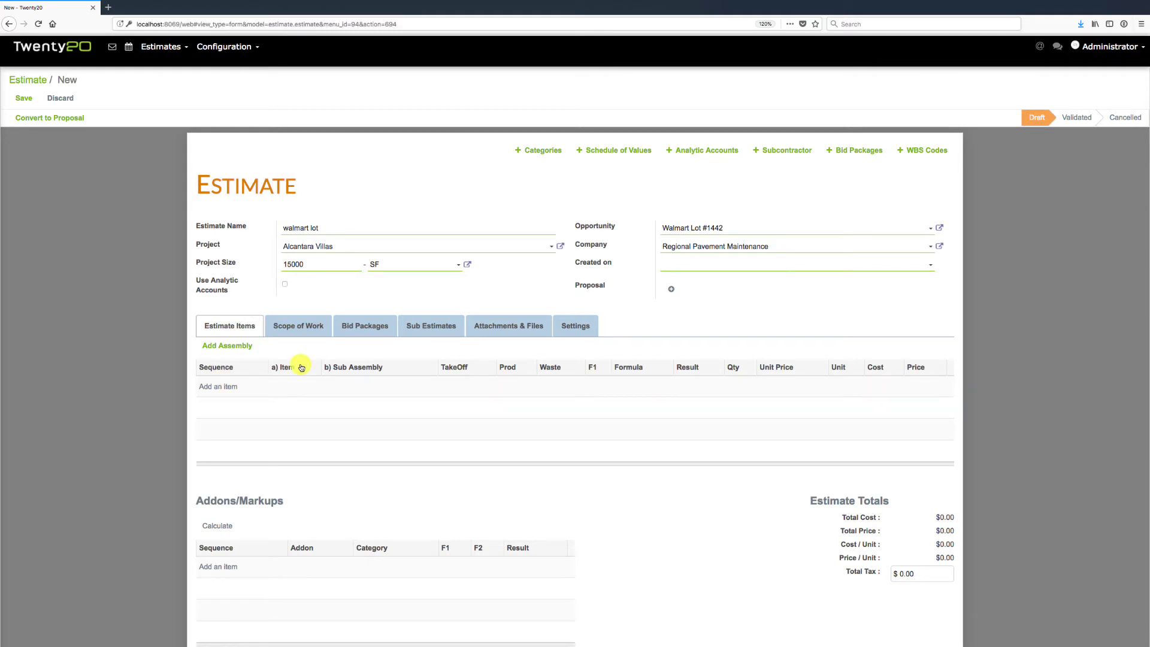
# Add a Markup addon to the estimate as sequence 1 for the Material category, with F1 set to 10
pyautogui.scroll(-1, 324, 432)
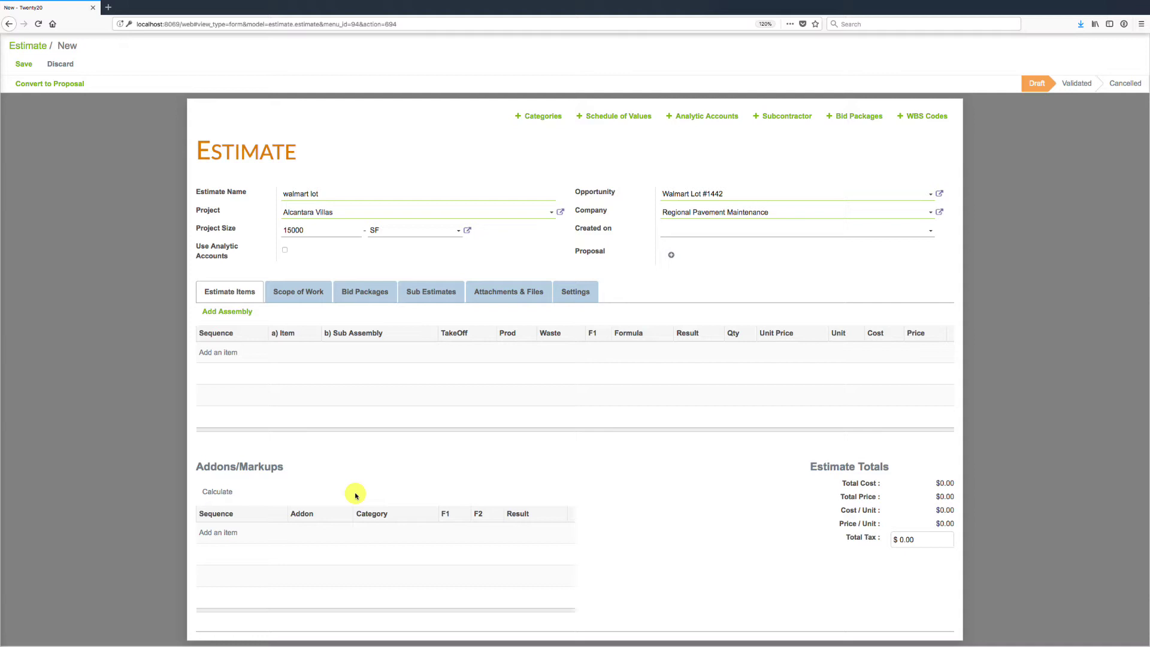
pyautogui.click(213, 533)
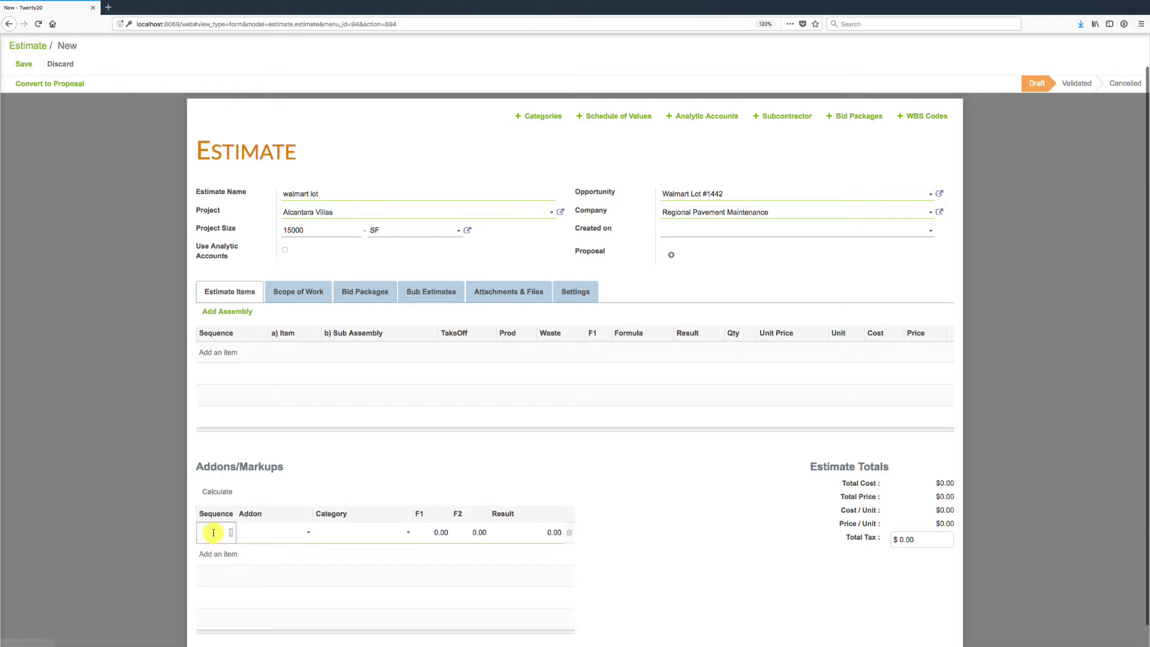
pyautogui.click(270, 532)
pyautogui.click(270, 553)
pyautogui.click(363, 534)
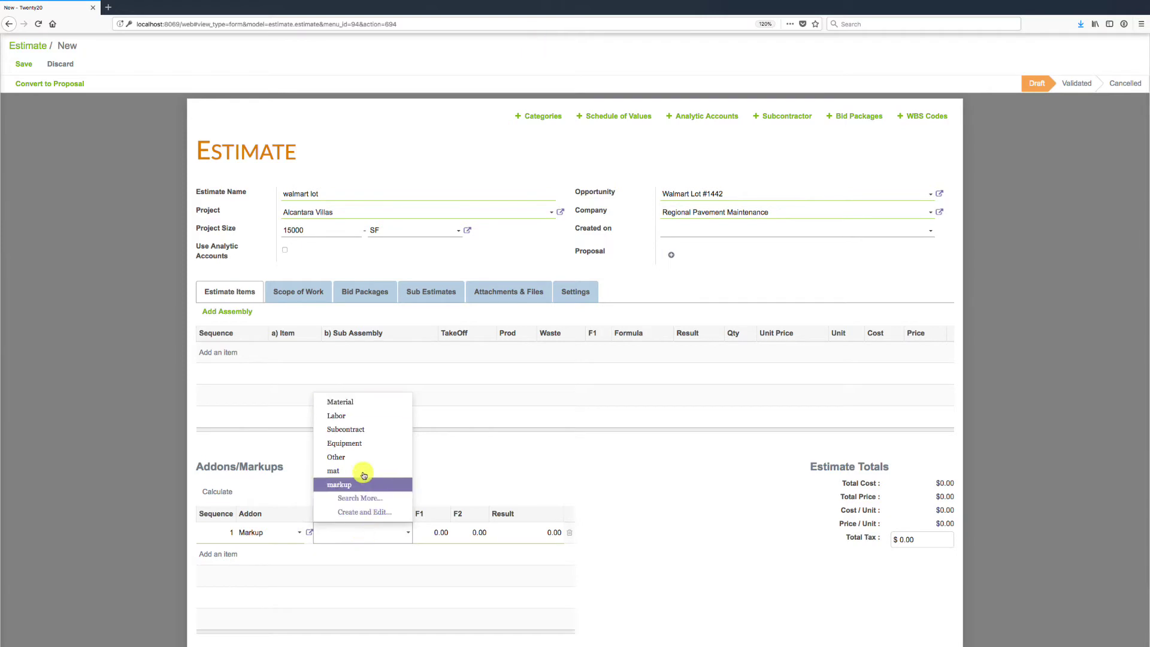
pyautogui.click(354, 402)
pyautogui.click(431, 538)
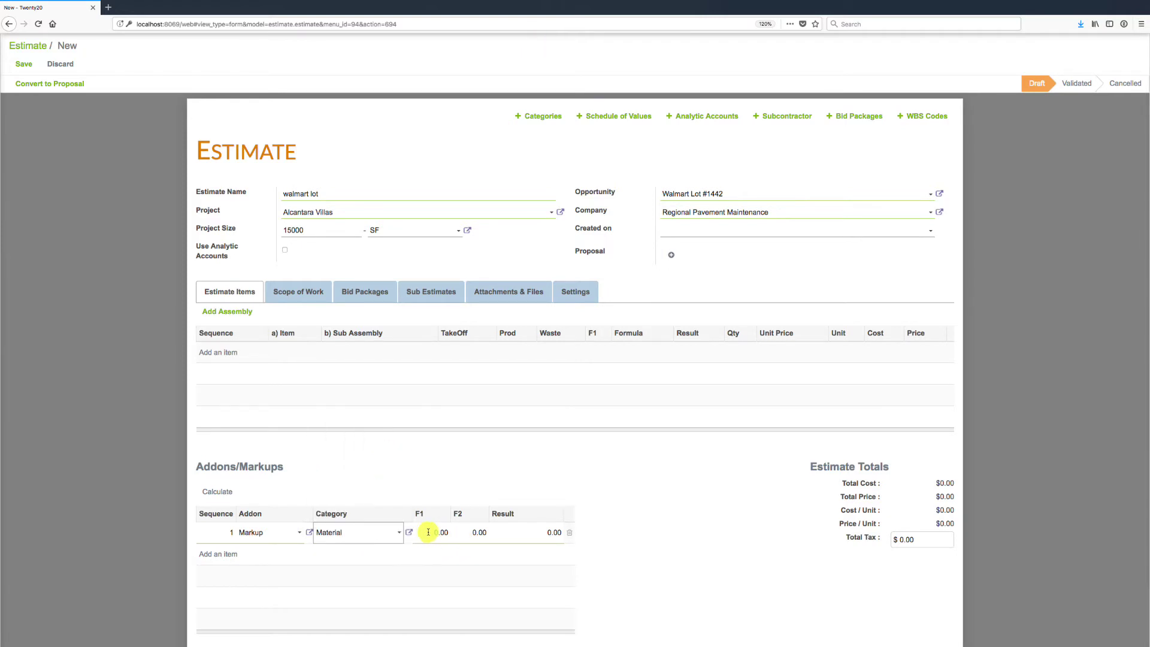
pyautogui.write('10')
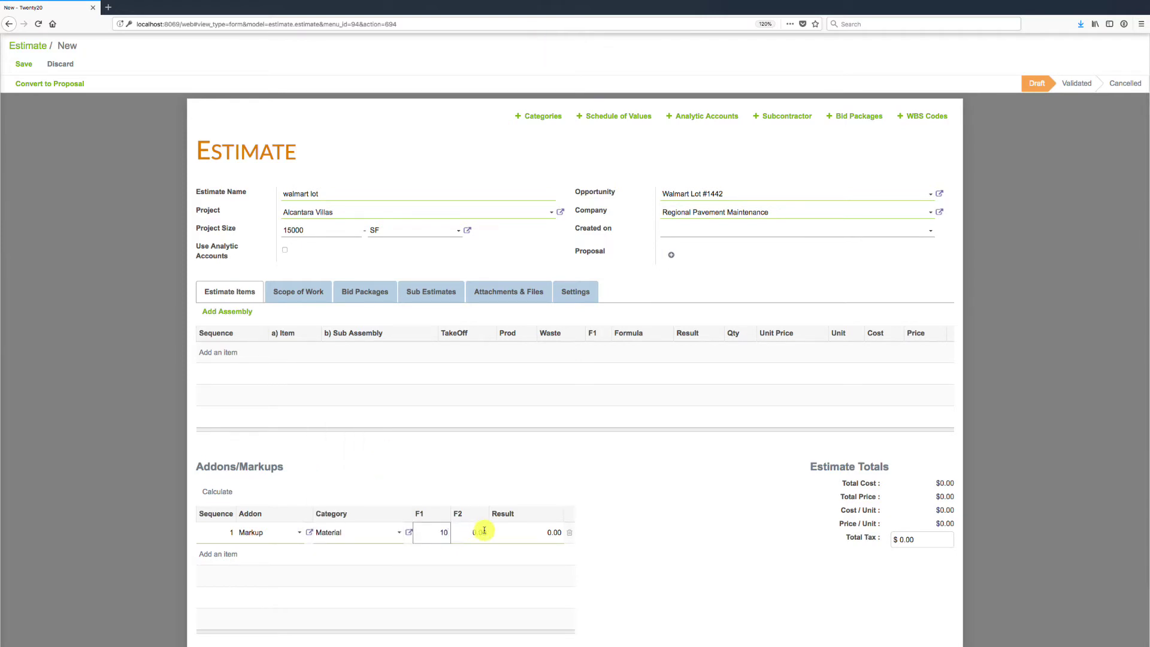
pyautogui.click(613, 471)
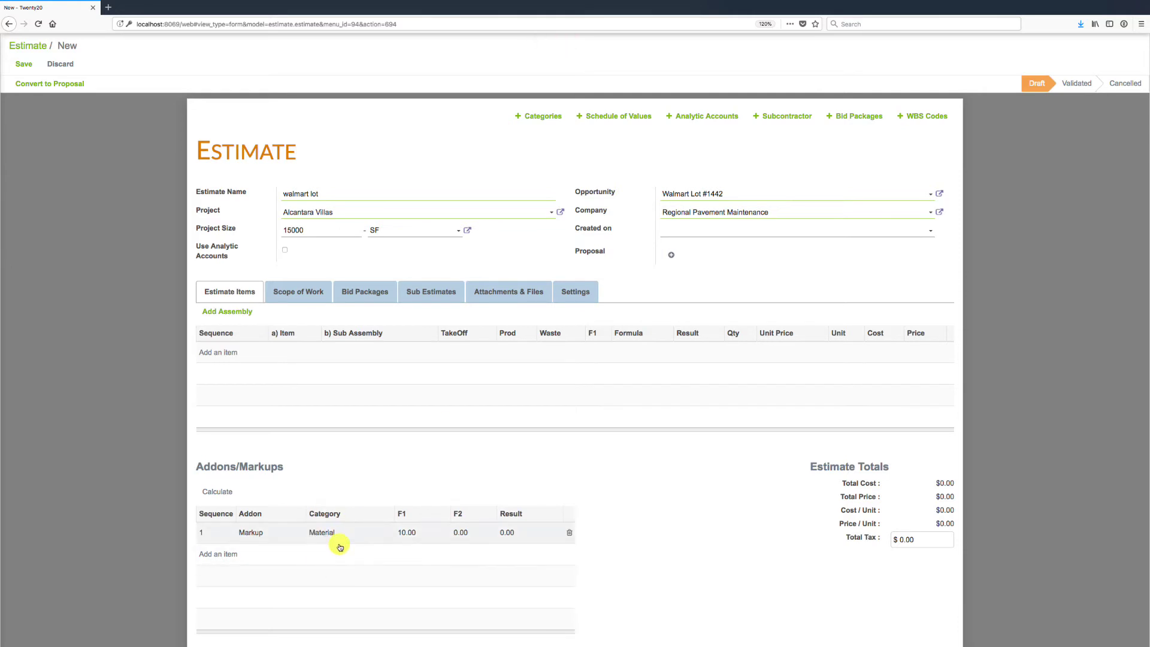
# Set the estimate's contract-specific scope of work to come from the database instead of free text
pyautogui.click(303, 297)
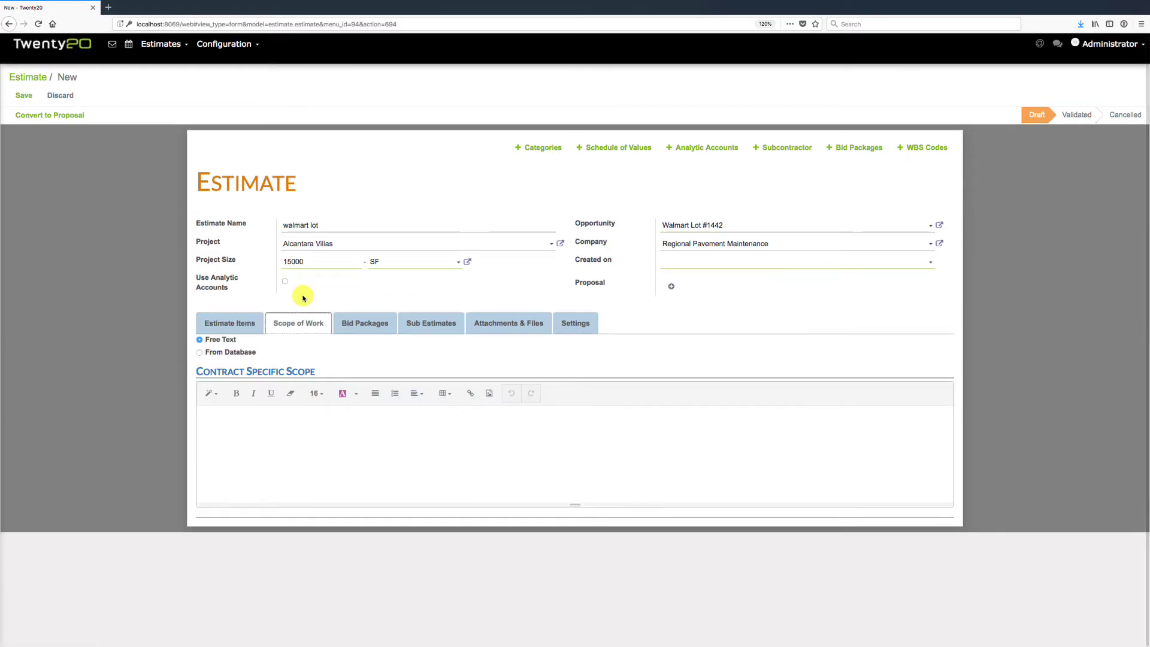
pyautogui.click(239, 424)
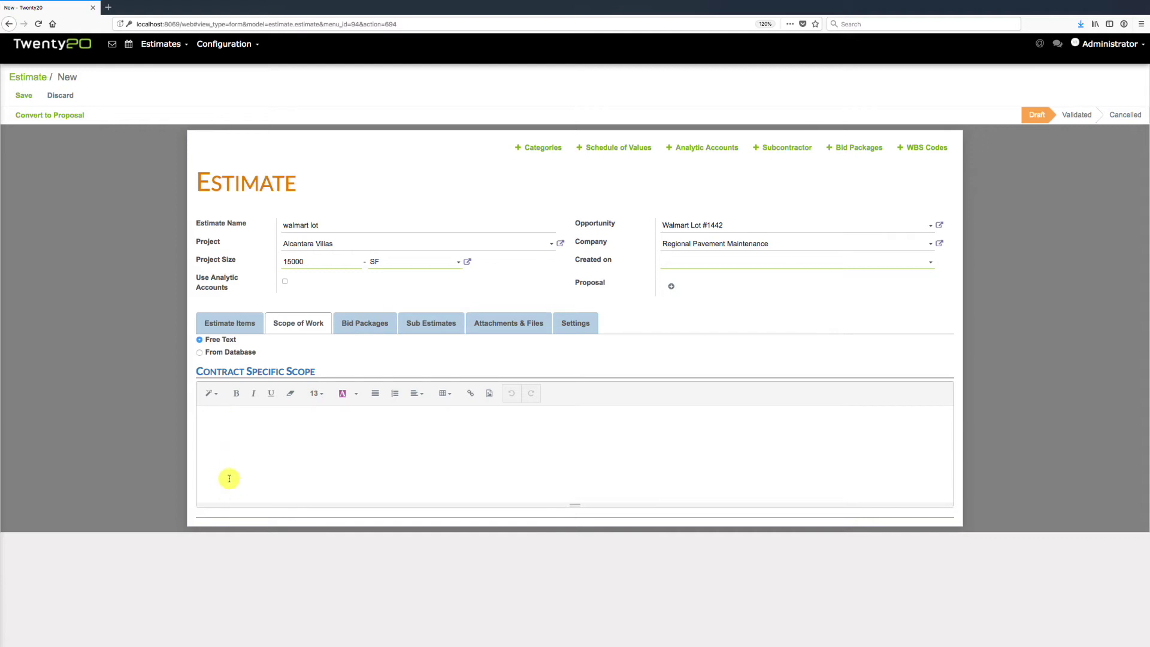
pyautogui.click(199, 353)
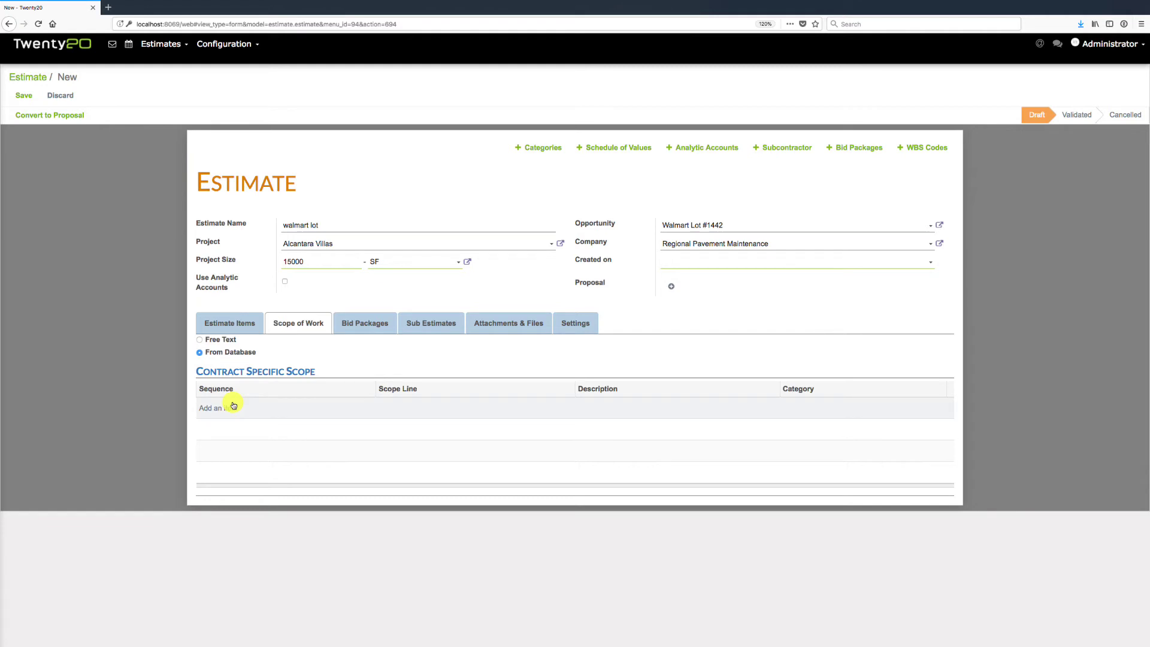
pyautogui.click(216, 410)
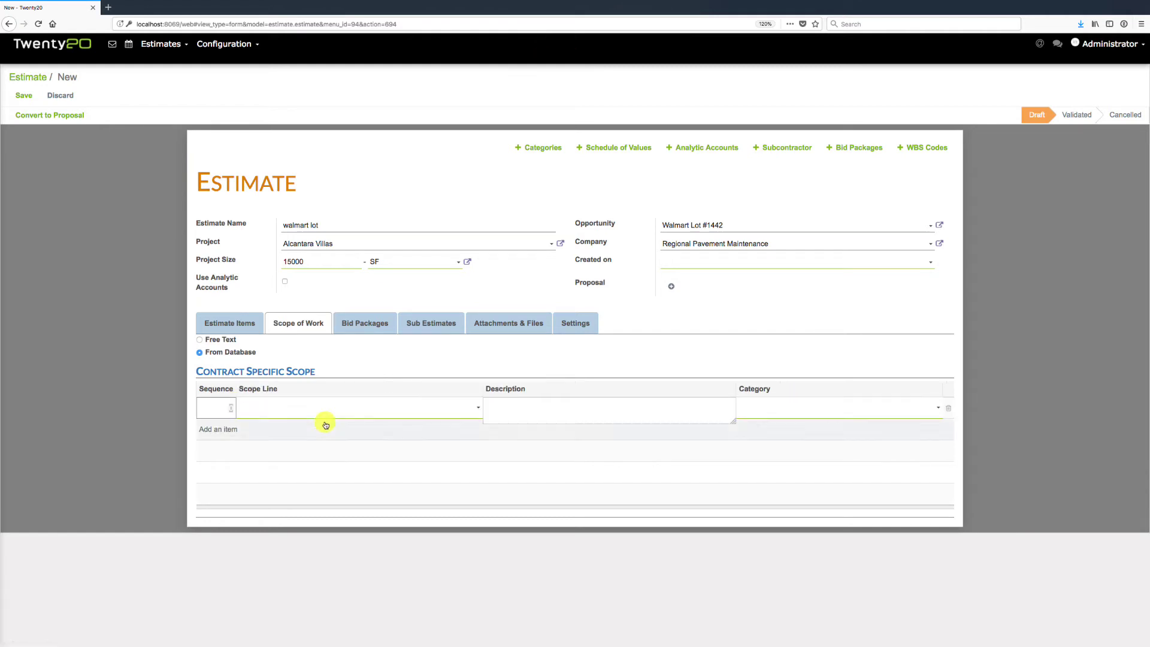
pyautogui.click(358, 410)
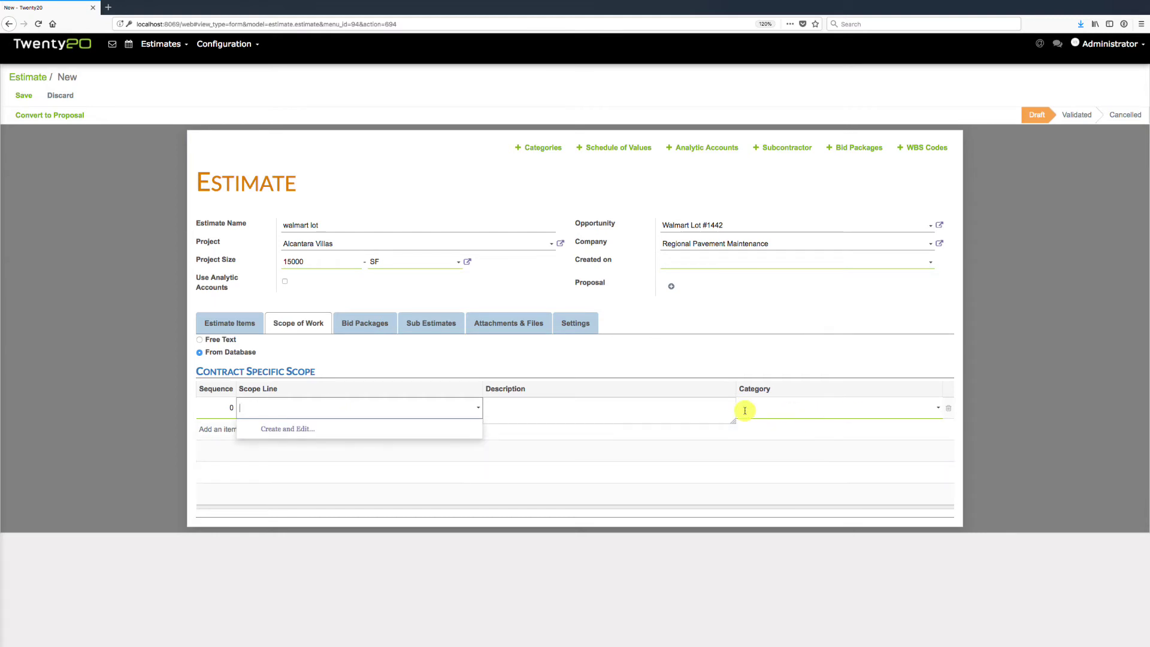
pyautogui.click(429, 363)
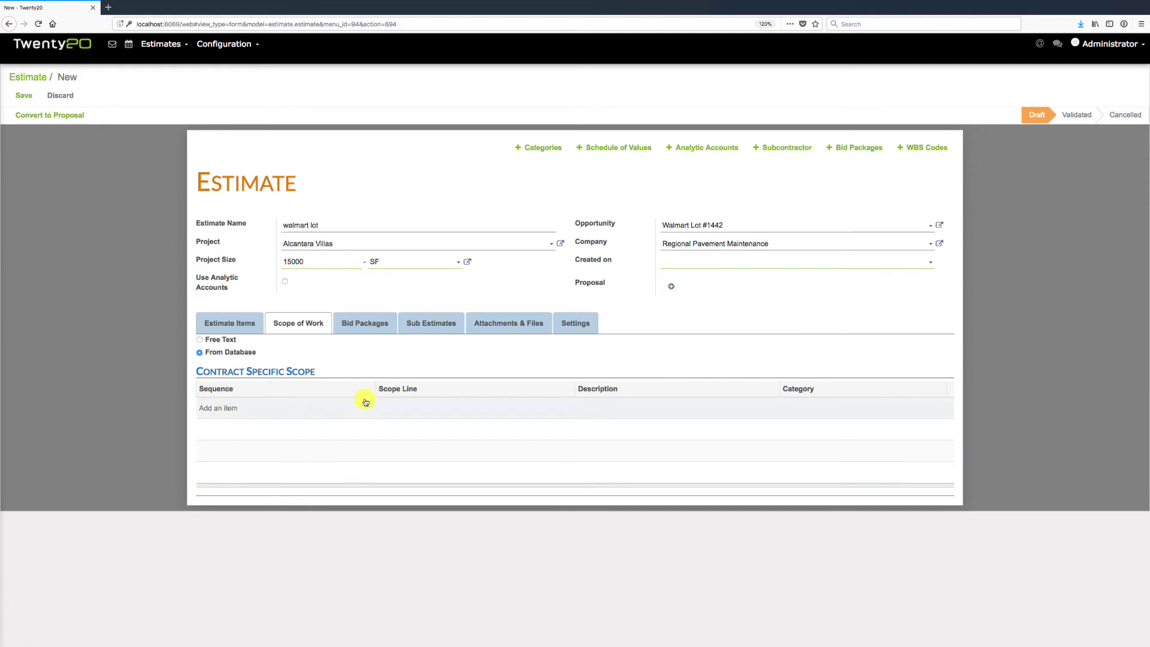
# Look through the estimate's items, bid packages and sub estimates, and return to the estimate items
pyautogui.click(231, 326)
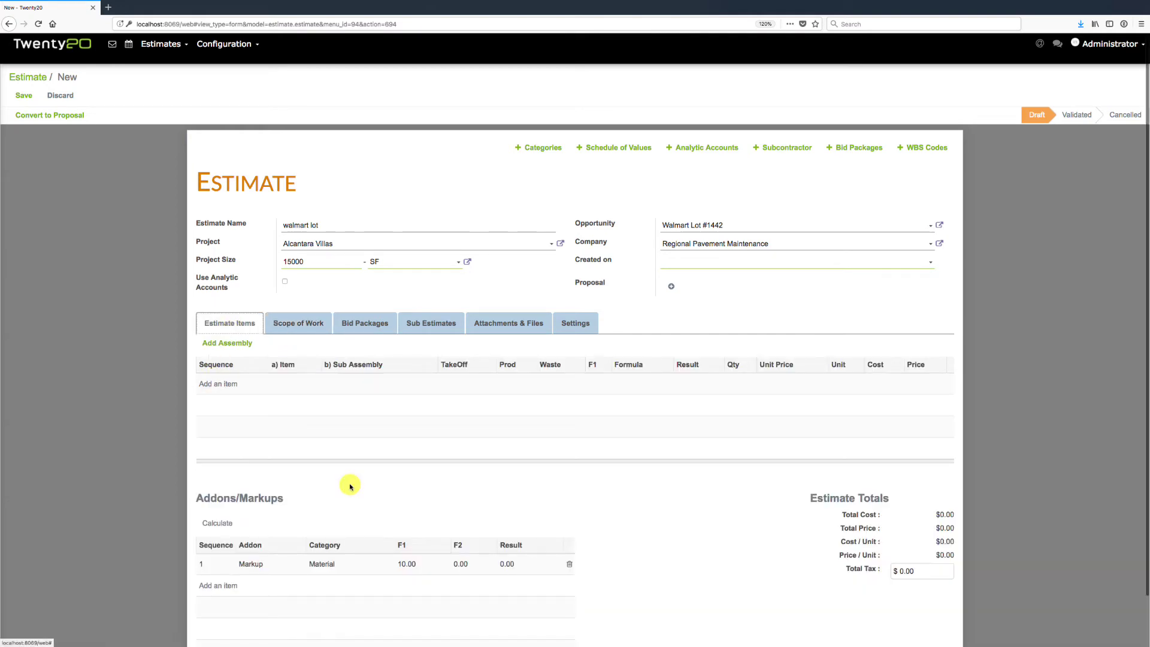
pyautogui.click(364, 324)
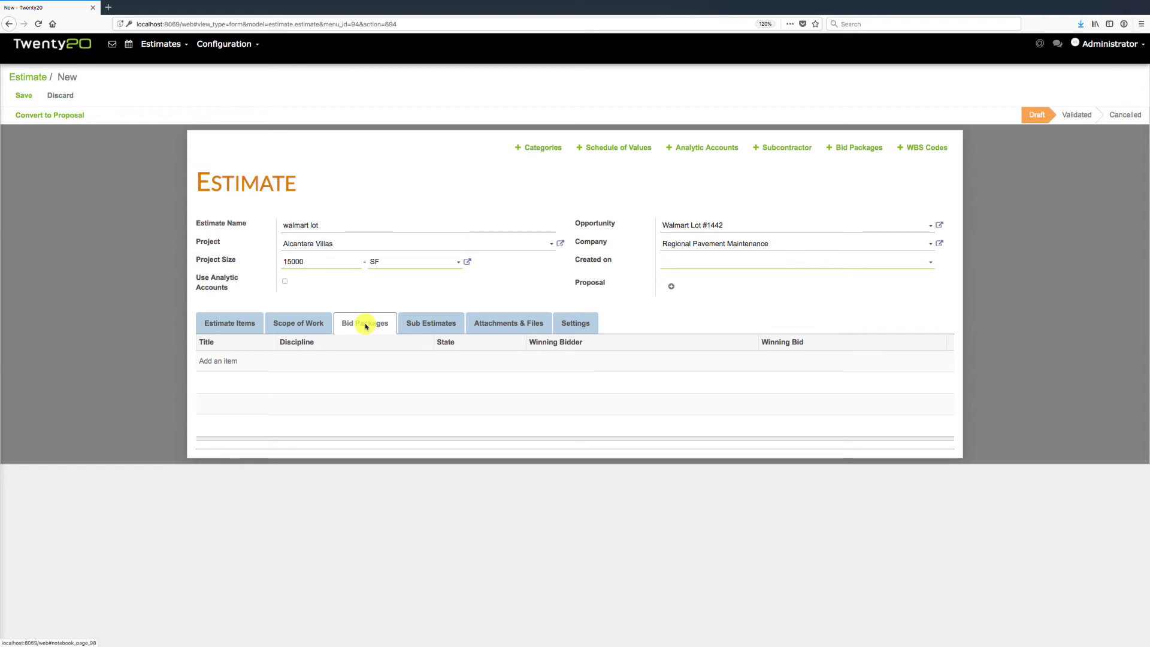
pyautogui.click(430, 327)
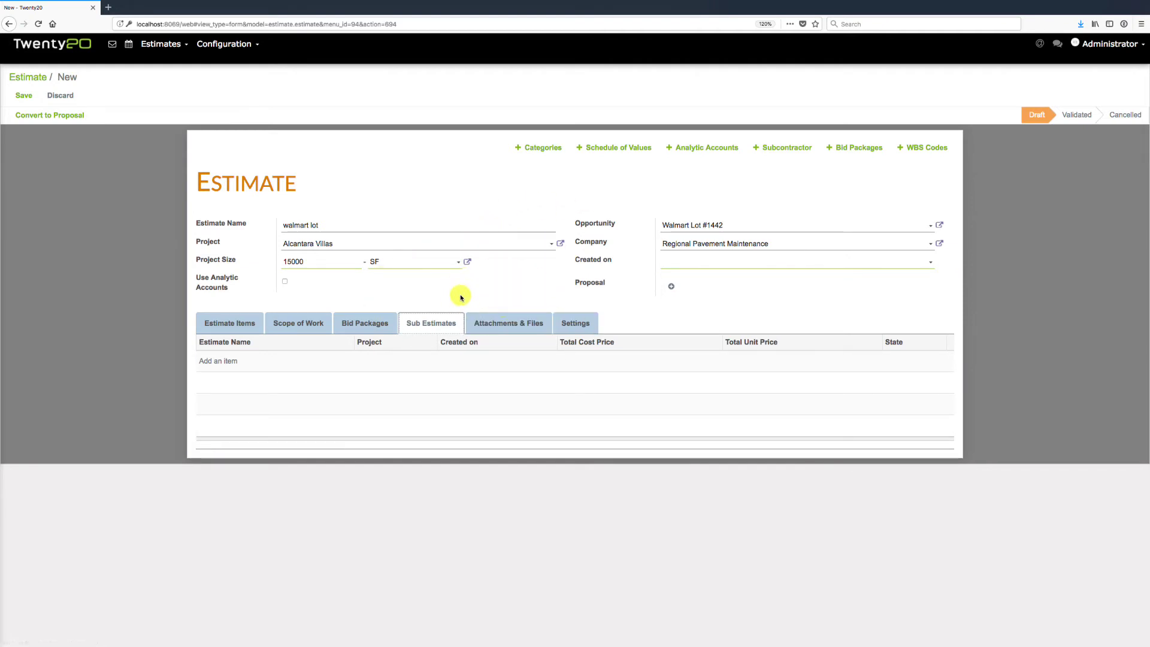
pyautogui.click(229, 326)
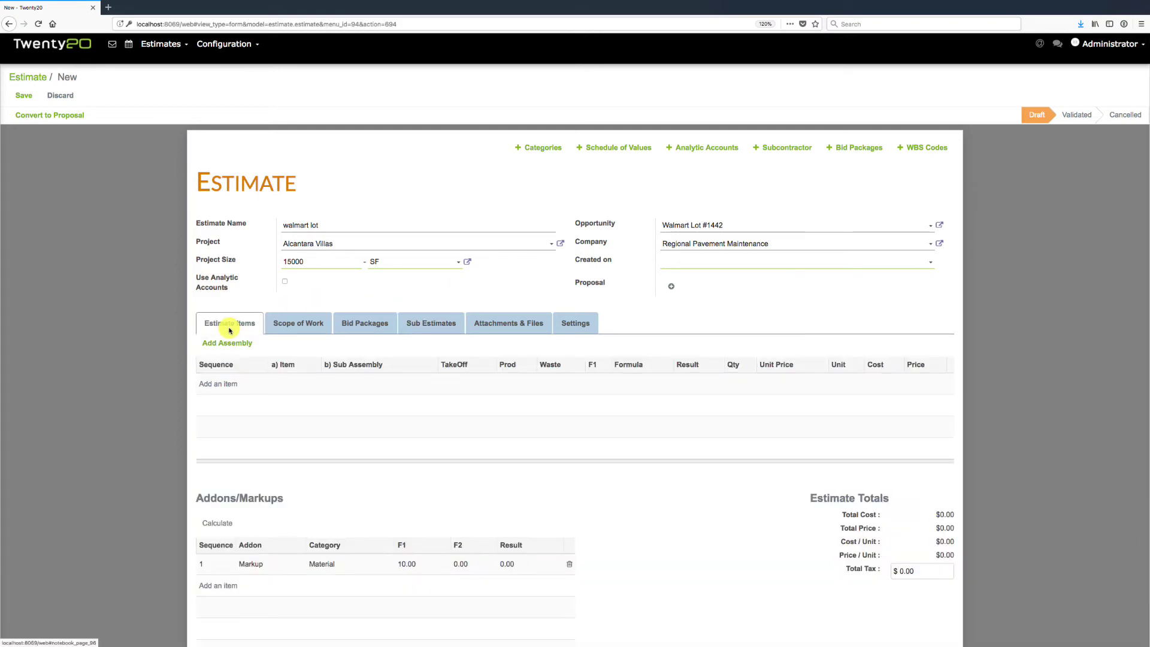
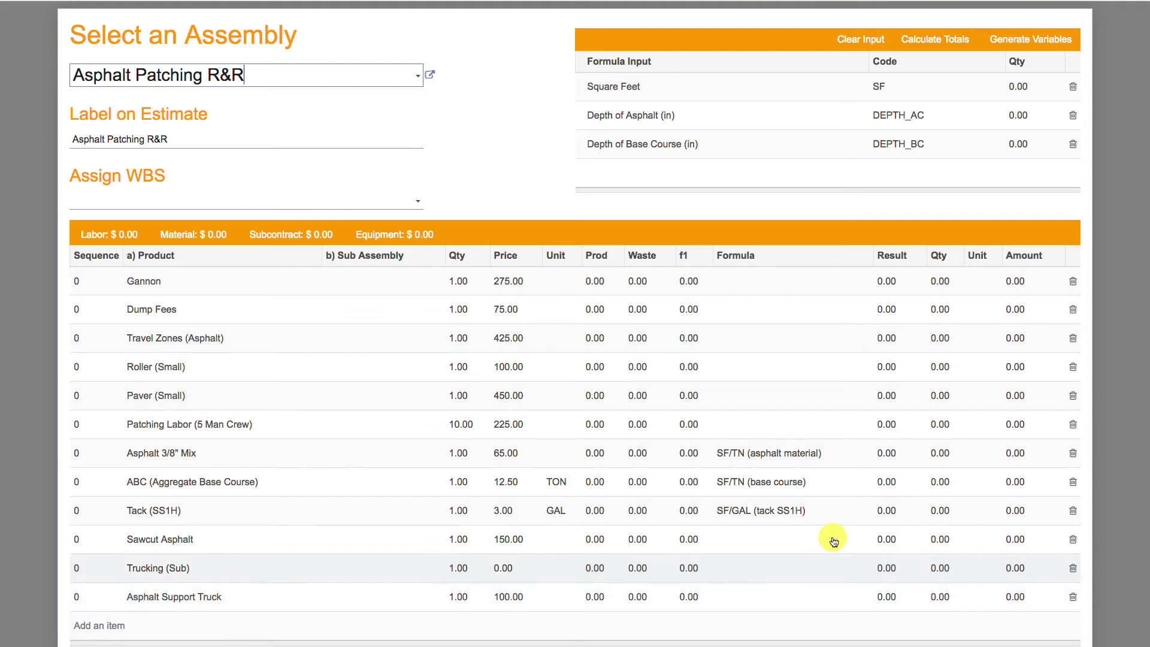
# Set the Asphalt Patching R&R formula inputs to 15000 square feet, 6 in asphalt depth and 5 in base course depth
pyautogui.click(1025, 93)
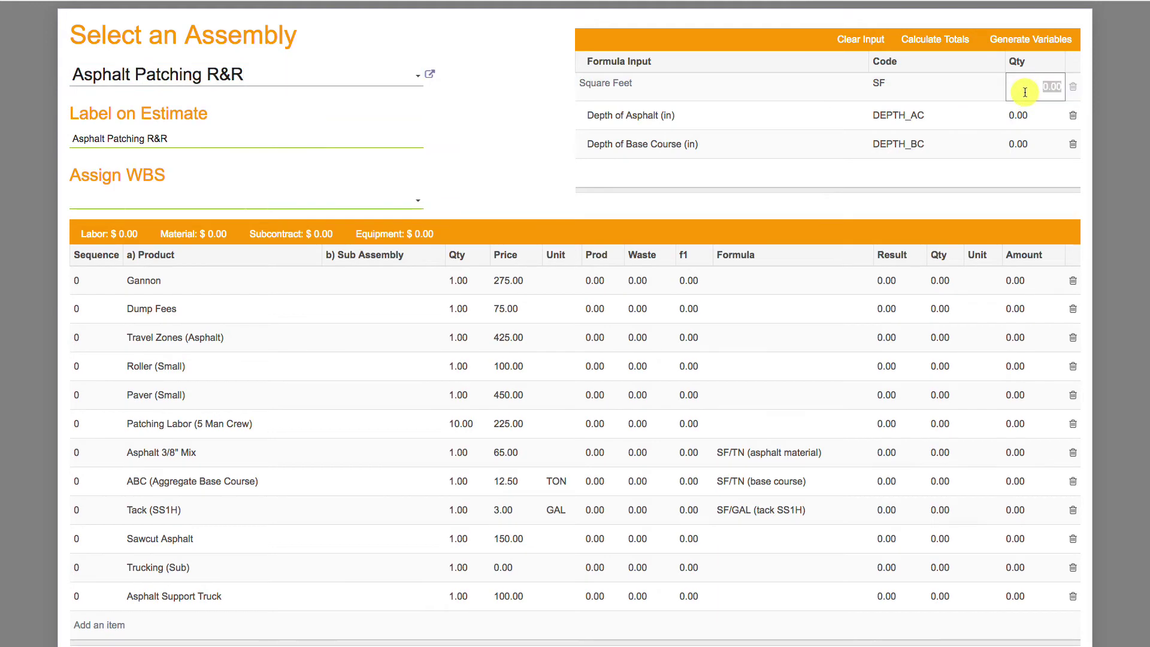
pyautogui.write('15000')
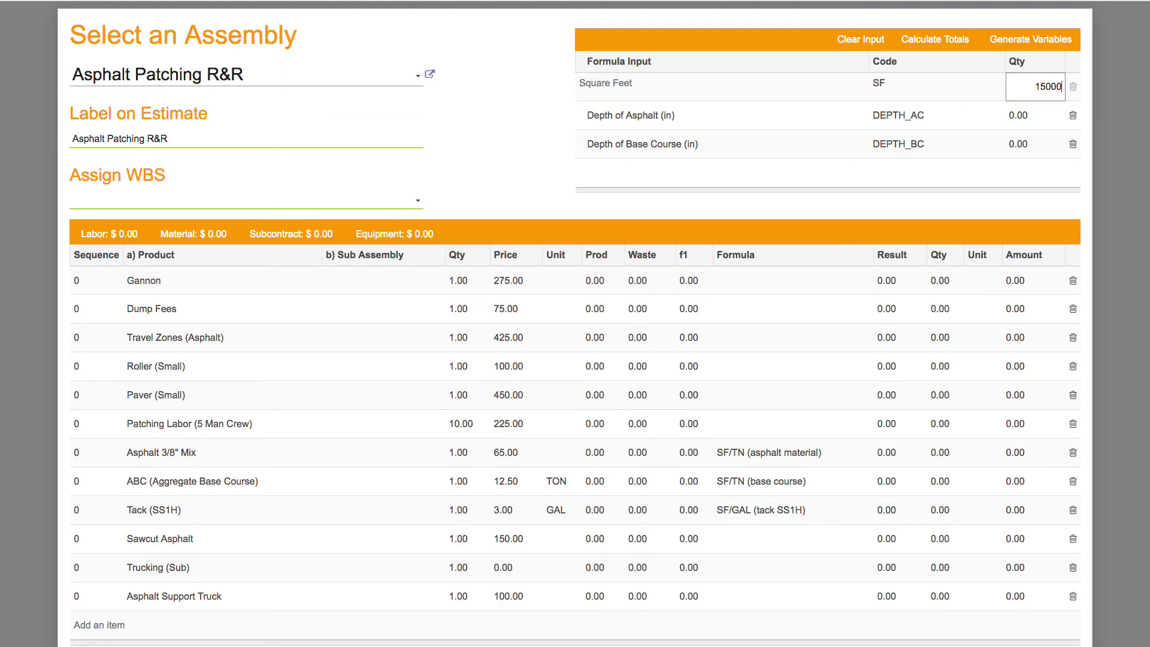
pyautogui.press('Tab')
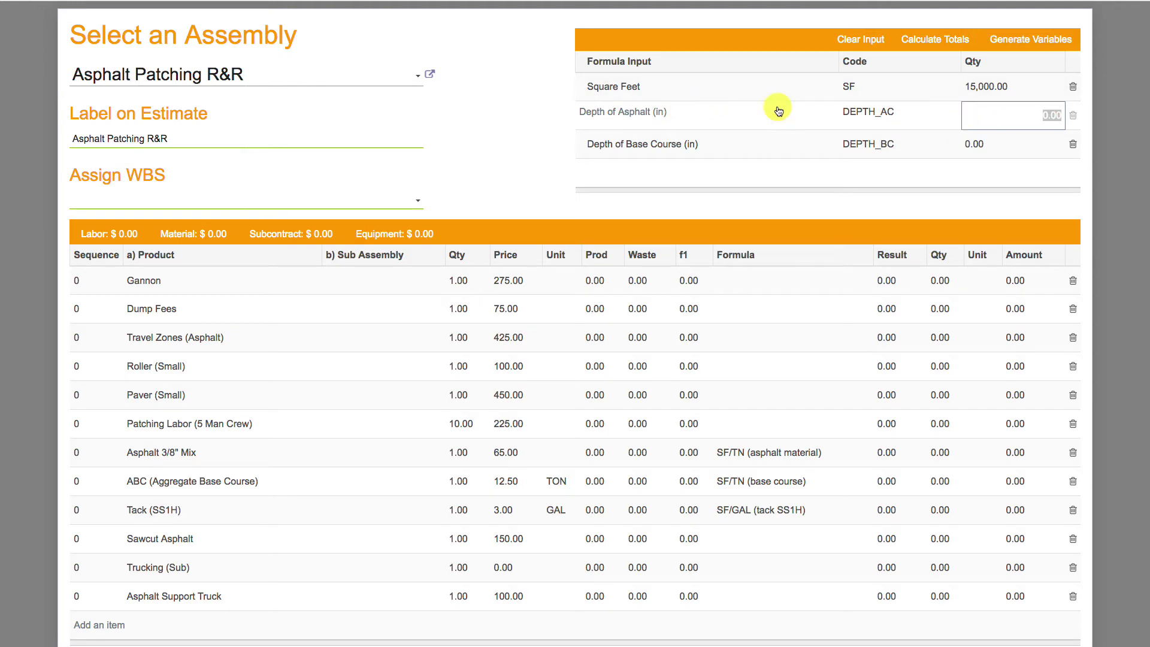
pyautogui.write('6')
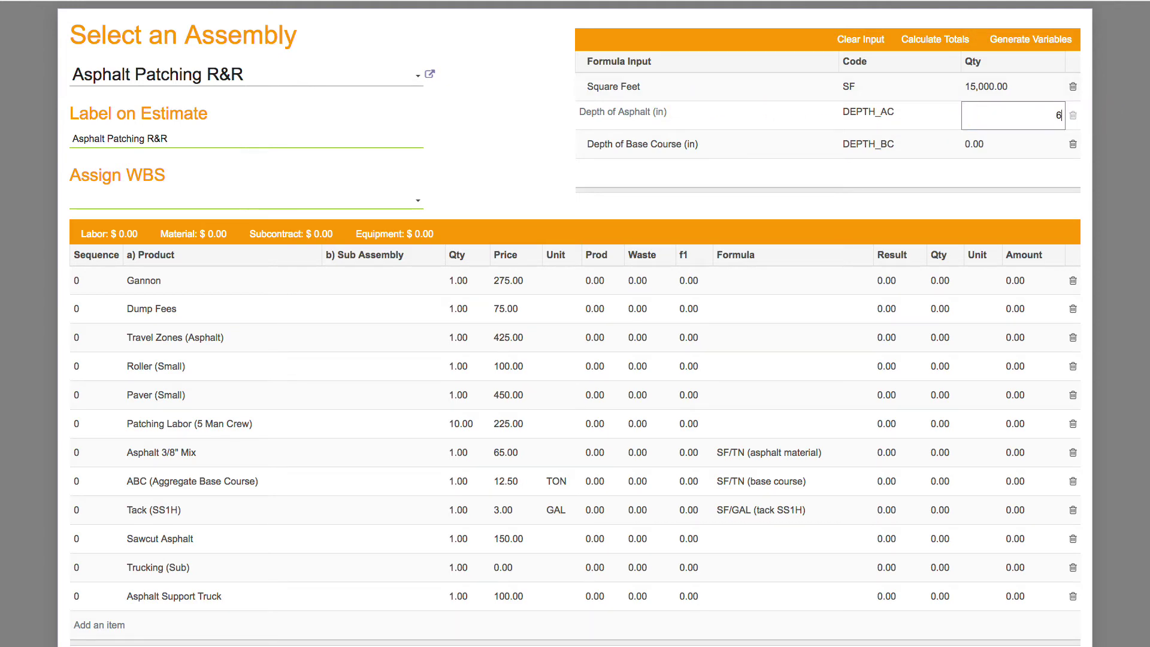
pyautogui.press('Tab')
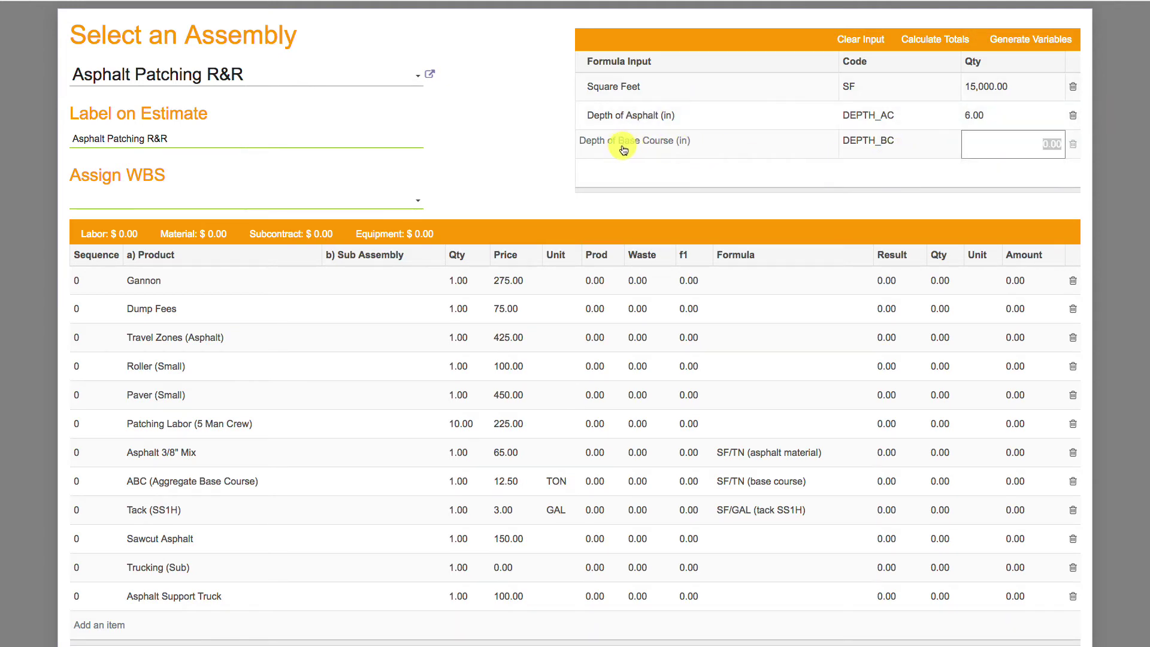
pyautogui.write('5')
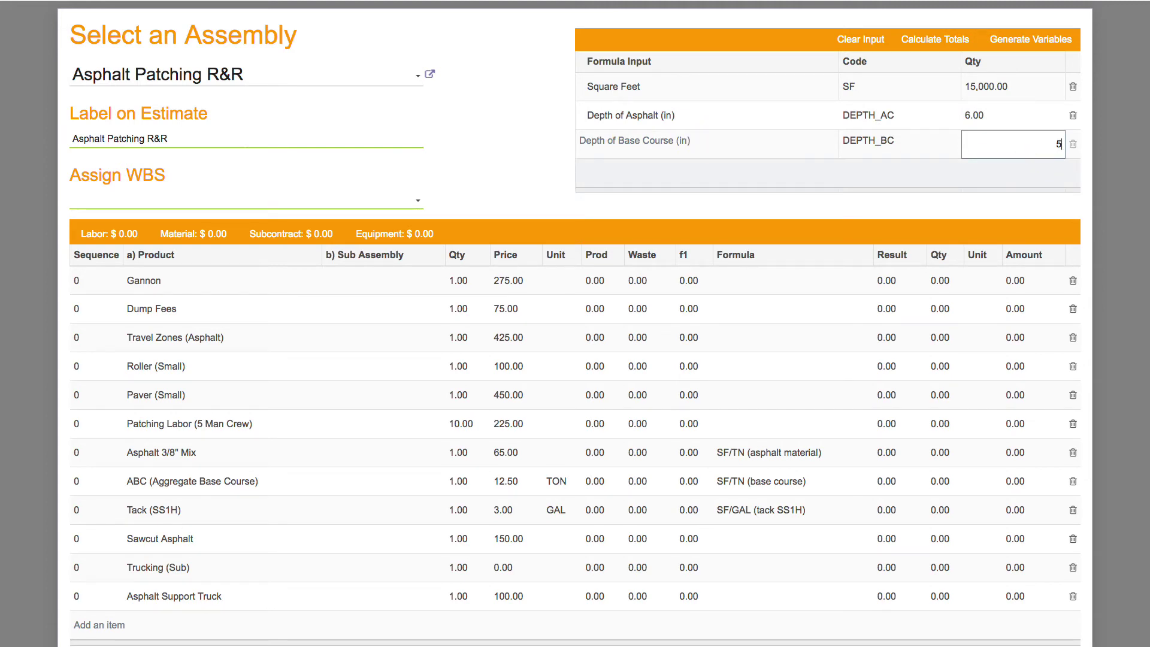
pyautogui.click(506, 146)
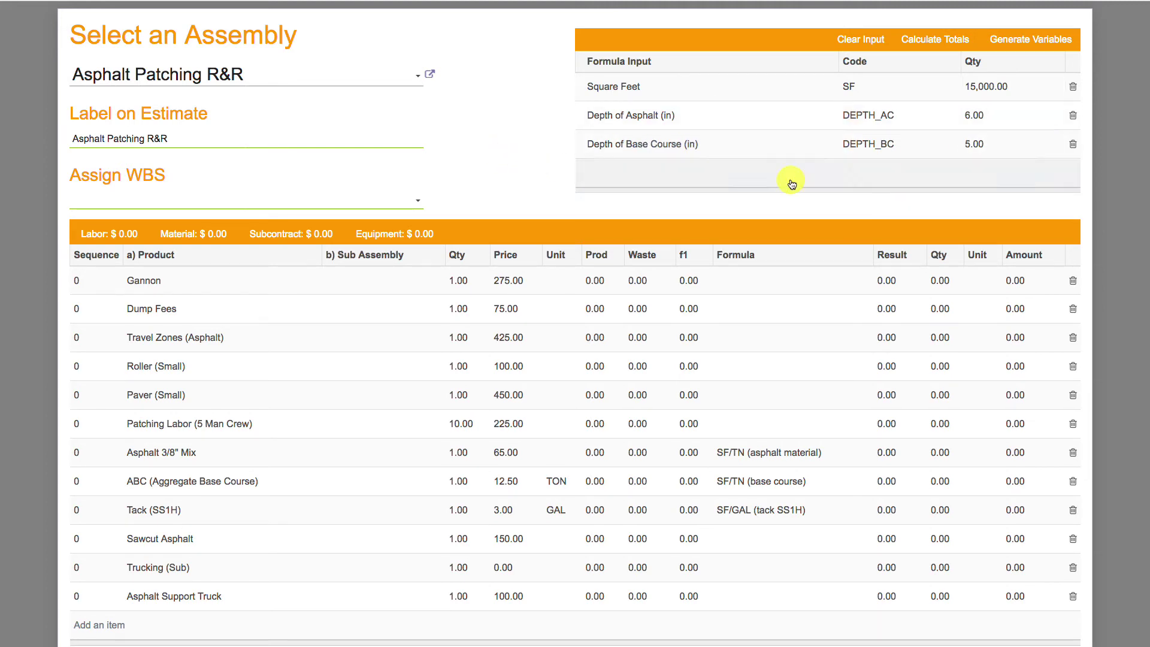
# Calculate the assembly's totals and add the Asphalt Patching R&R assembly to the estimate
pyautogui.click(931, 40)
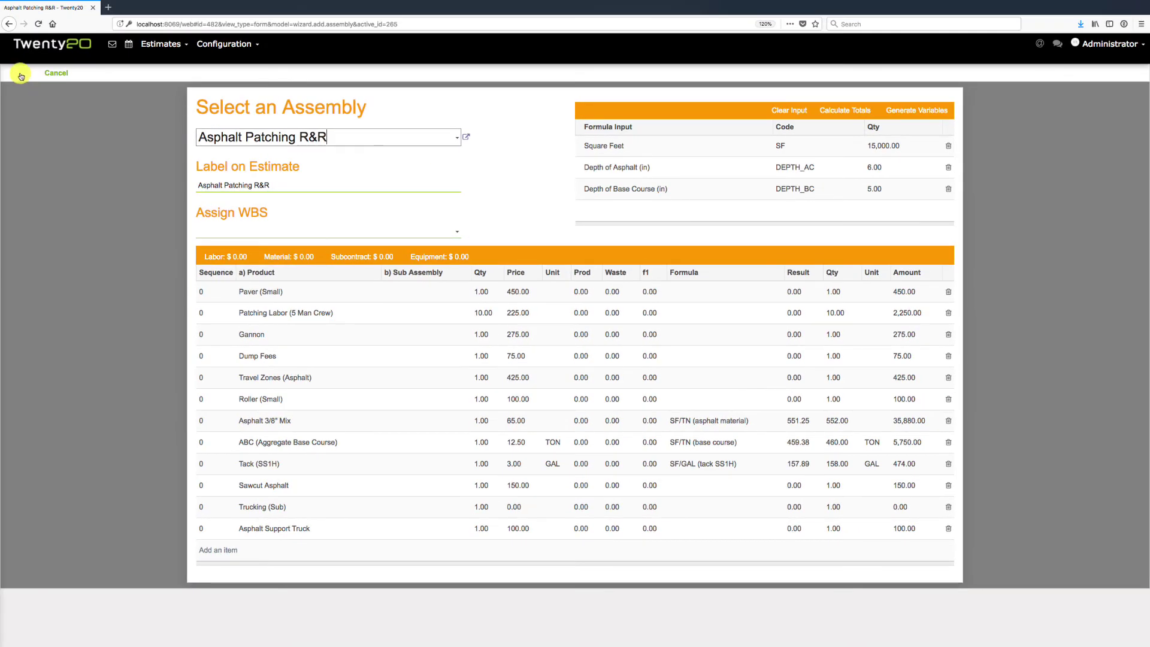
pyautogui.click(21, 76)
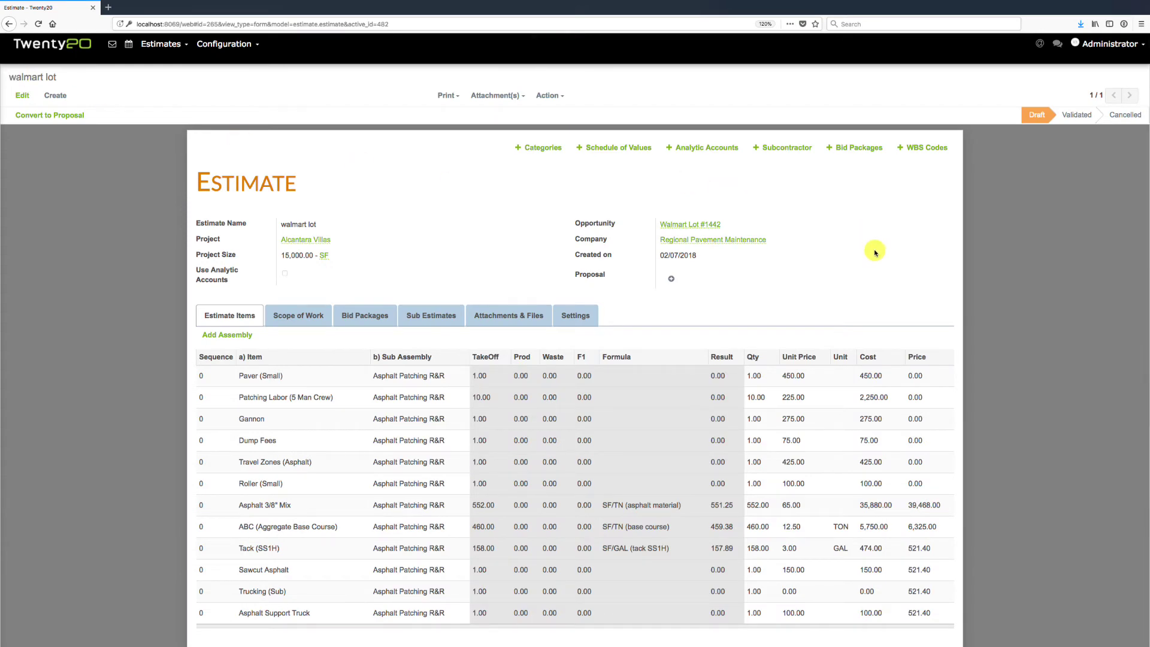
# Review the estimate's priced line items and totals, and recalculate the Material markup
pyautogui.scroll(-3, 872, 254)
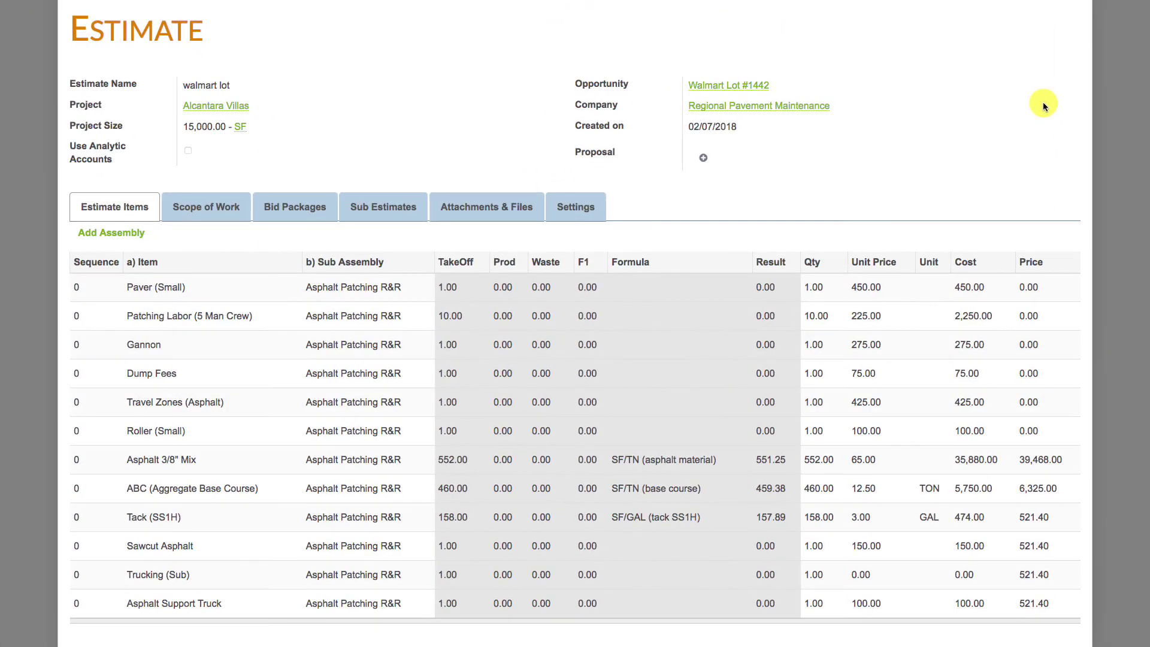
pyautogui.scroll(-3, 1044, 105)
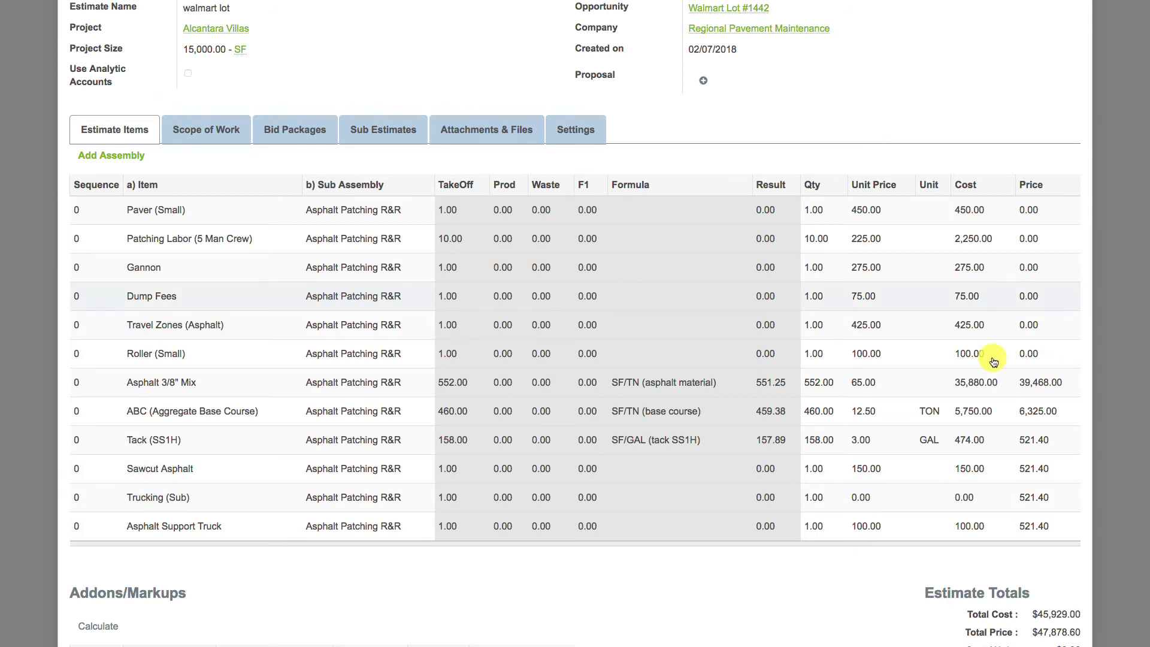
pyautogui.scroll(-2, 599, 611)
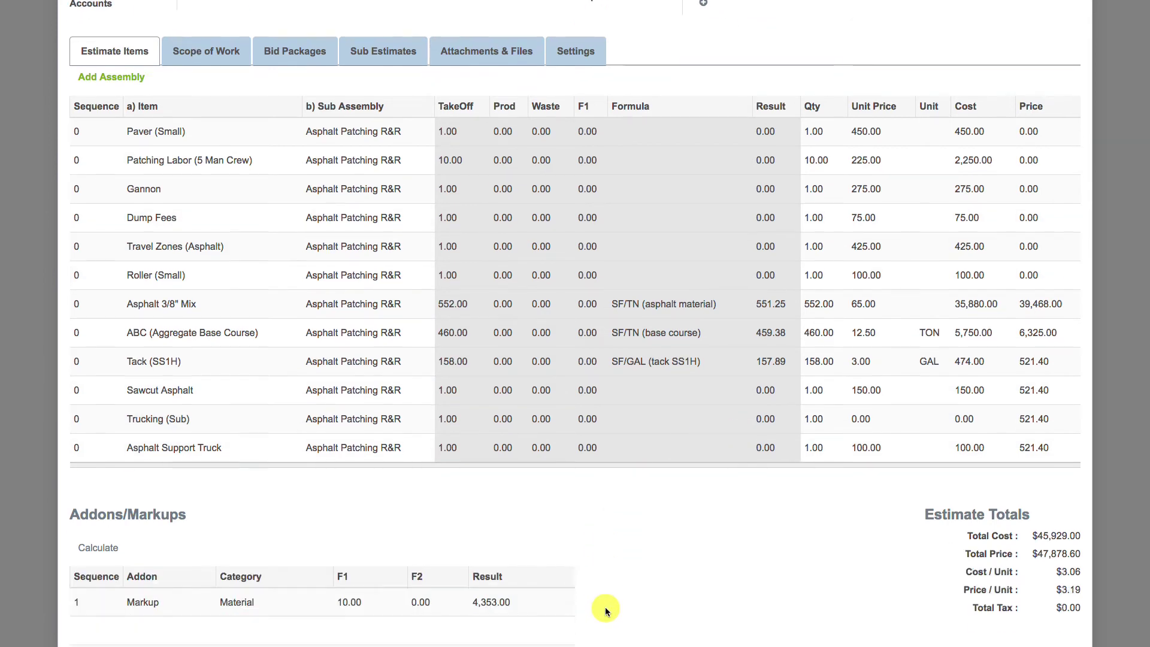
pyautogui.click(96, 549)
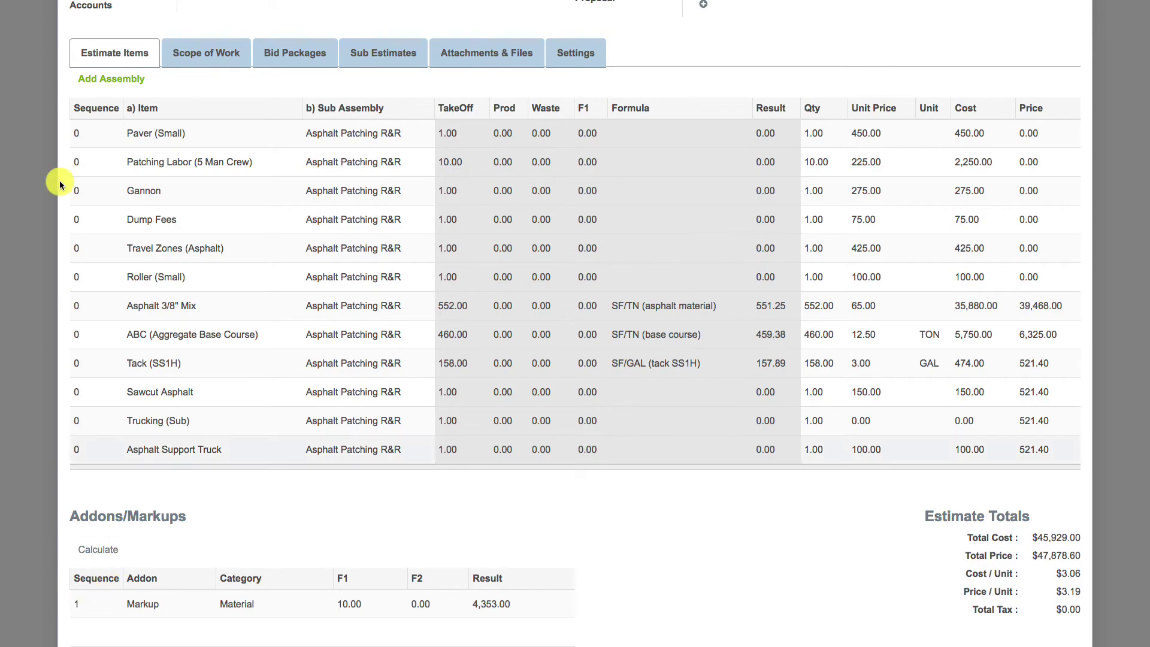
# Add an OHP addon to the estimate as sequence 1 without a category, with F1 set to 10, and recalculate the markups
pyautogui.scroll(5, 169, 8)
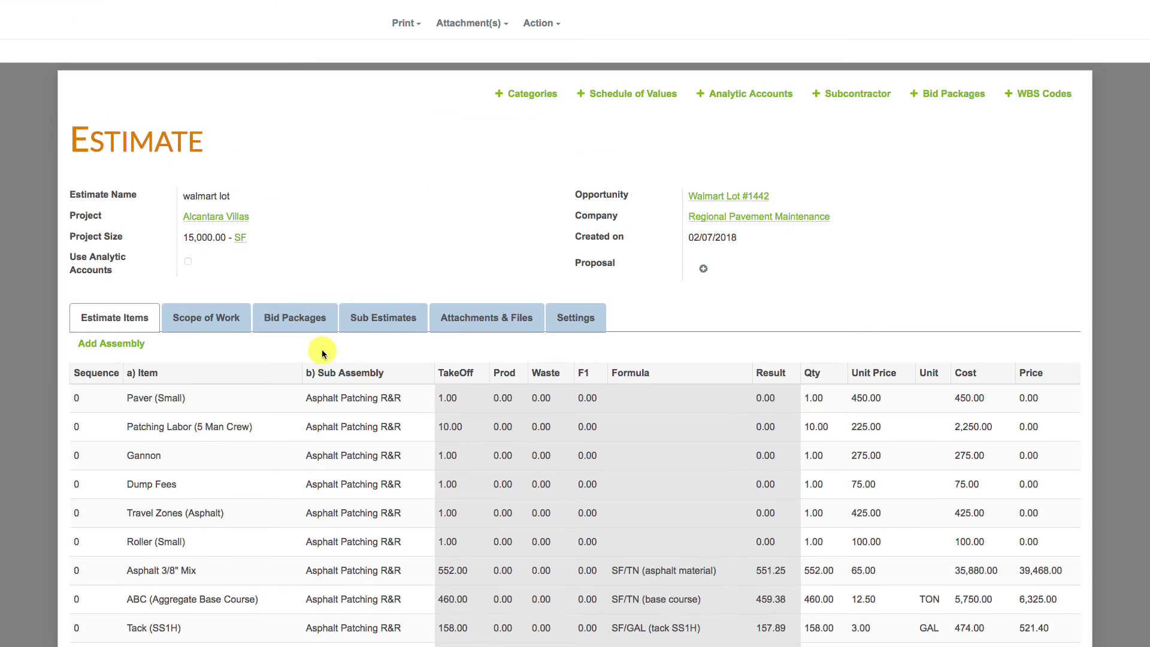
pyautogui.scroll(-5, 333, 378)
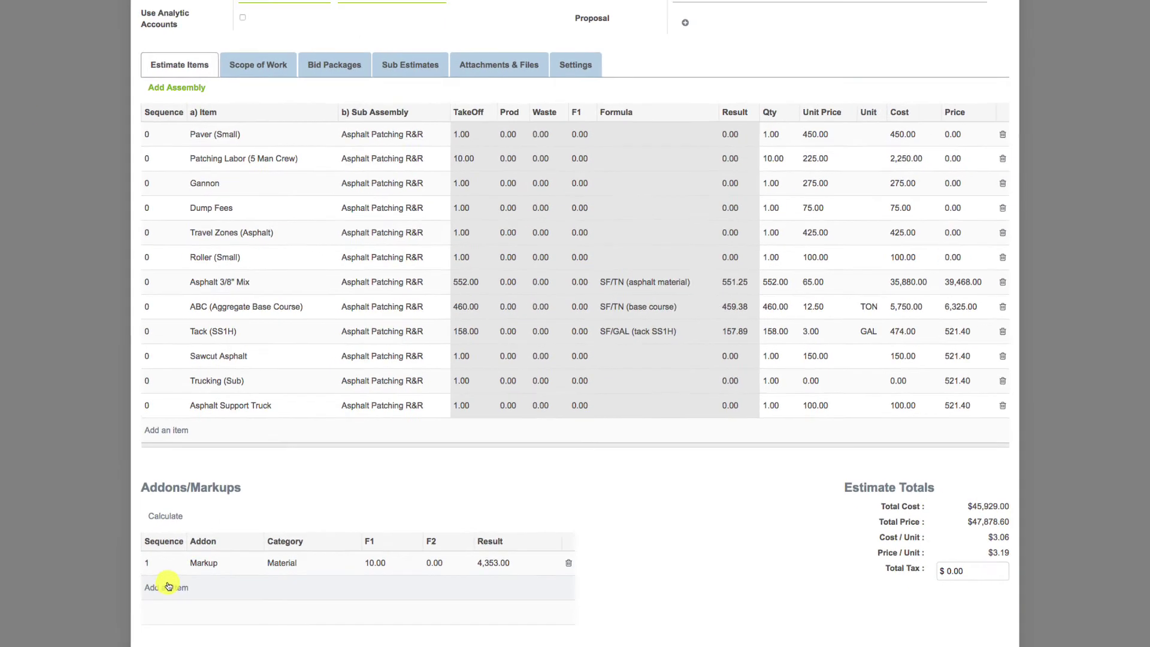
pyautogui.click(168, 588)
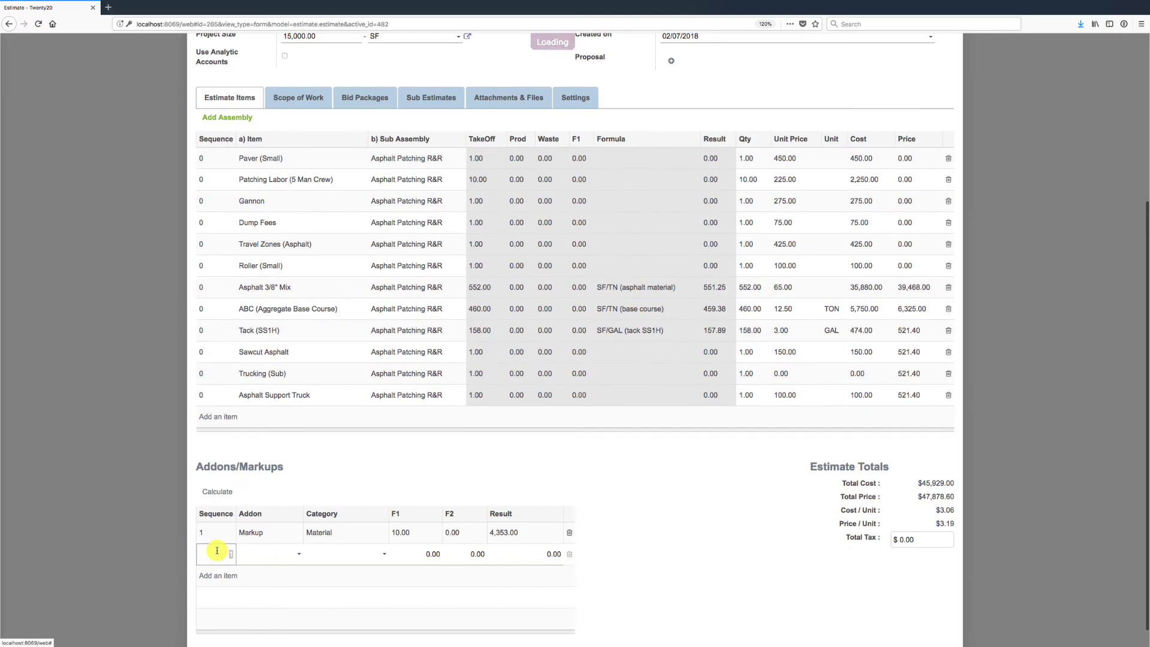
pyautogui.click(215, 588)
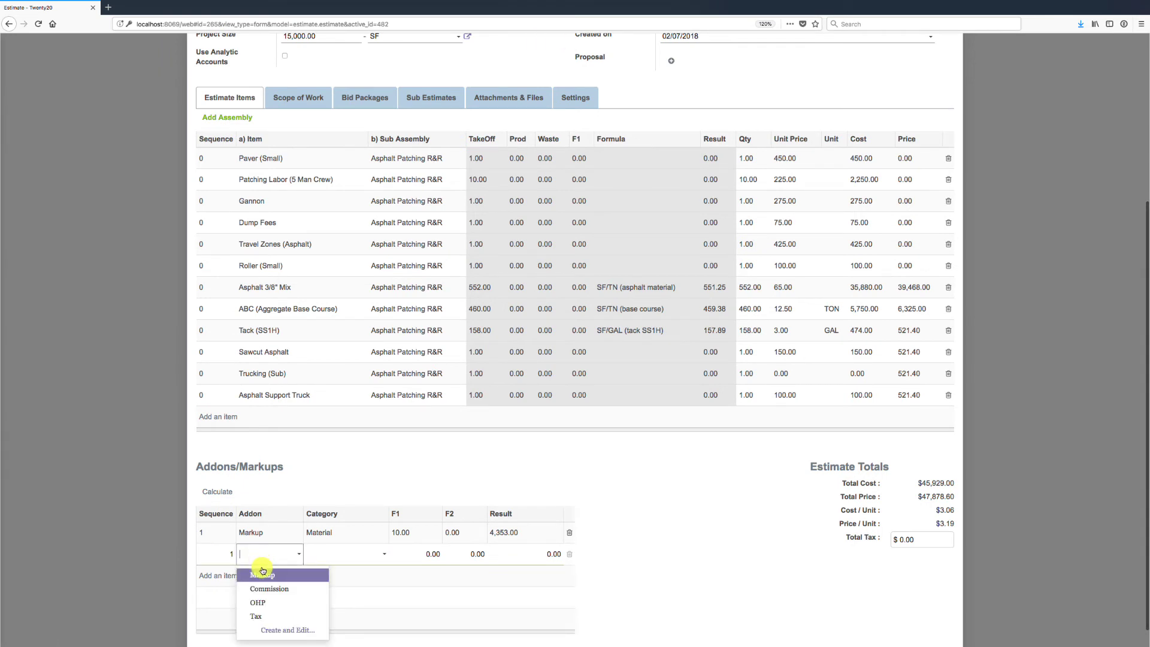
pyautogui.click(260, 607)
pyautogui.click(407, 551)
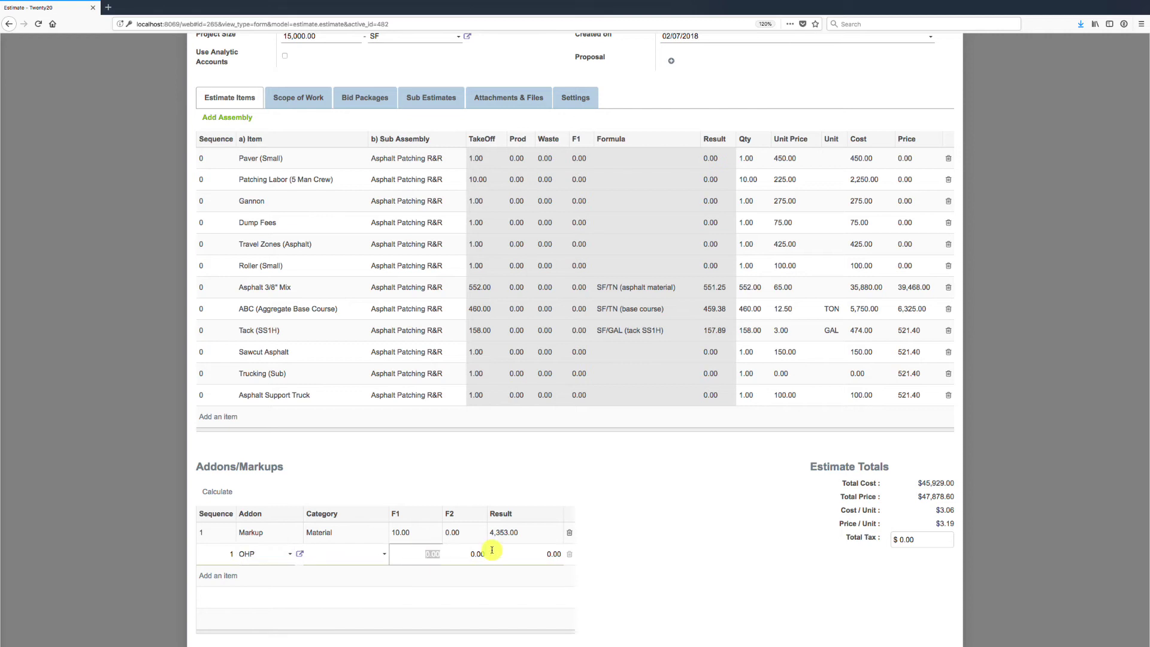
pyautogui.write('10')
pyautogui.click(554, 495)
pyautogui.click(213, 497)
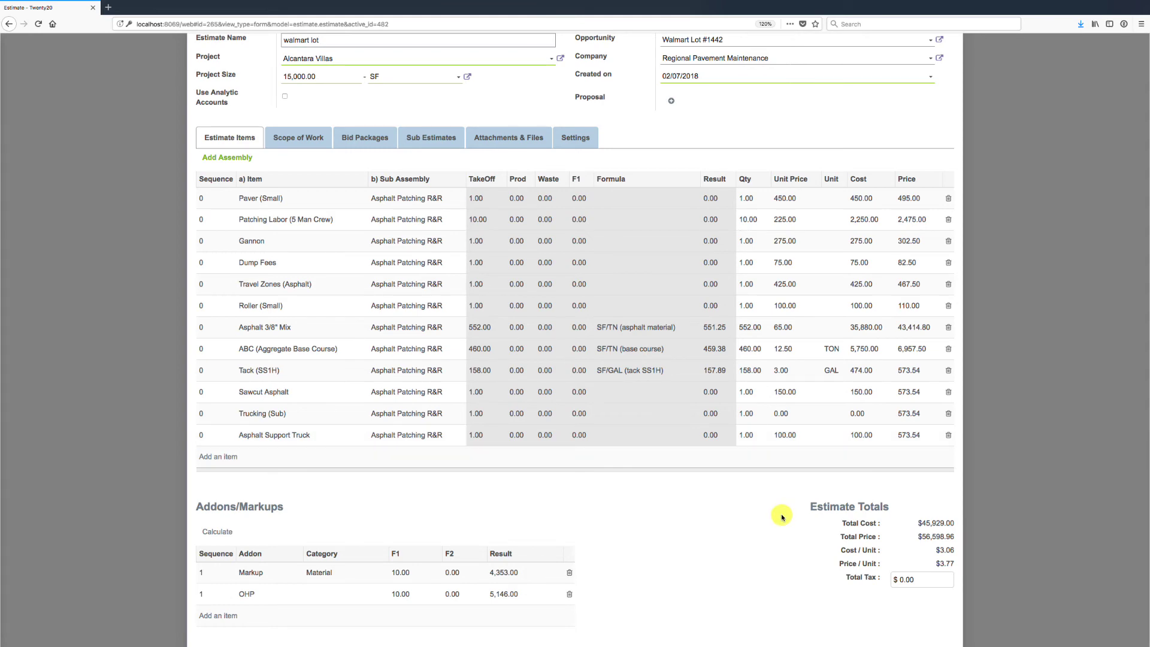
# View the estimate's costs and proposal prices grouped by category, and return to the estimate
pyautogui.scroll(3, 782, 510)
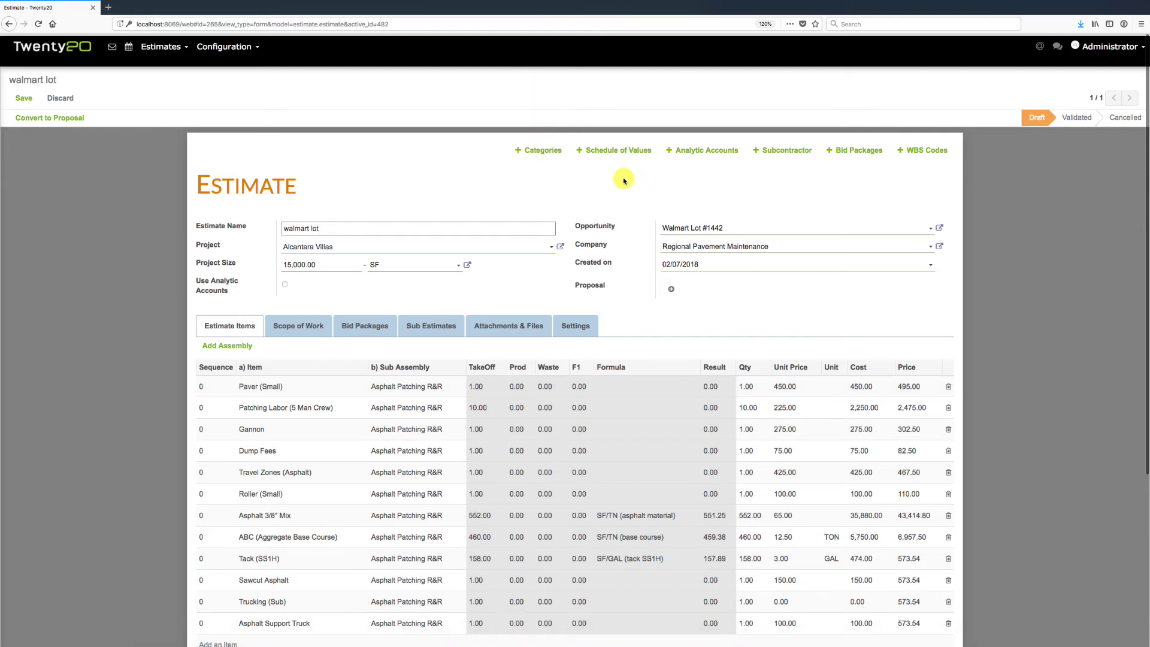
pyautogui.click(540, 155)
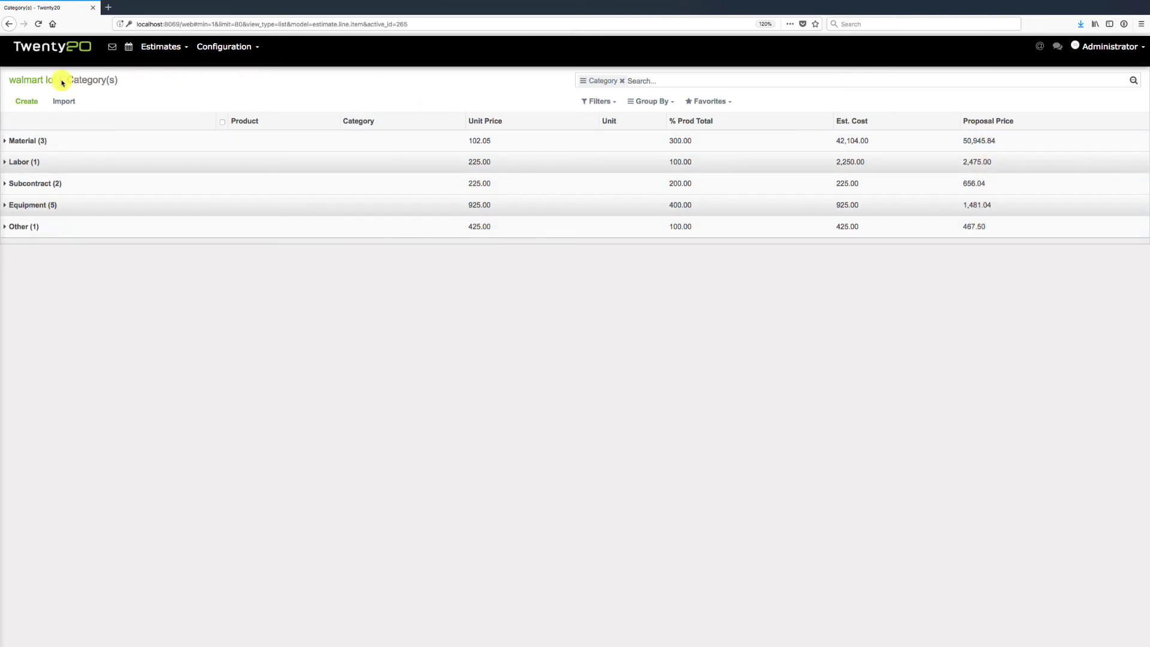
pyautogui.click(37, 80)
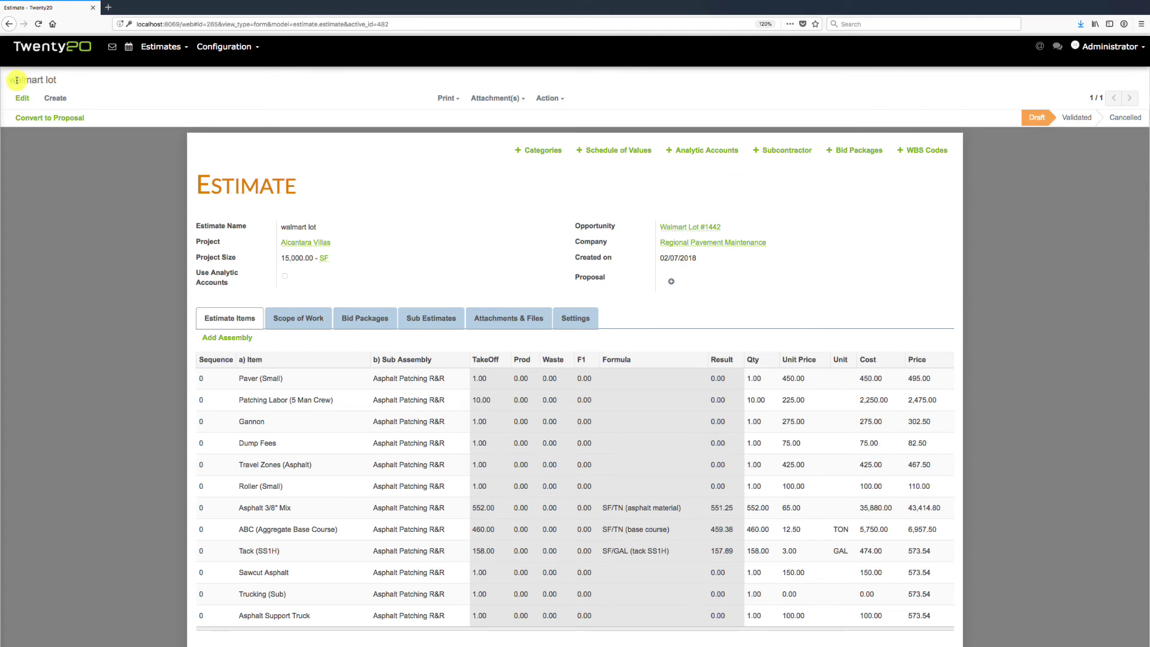
# In the estimate's schedule of values, assign Paver (Small), Patching Labor (5 Man Crew), Gannon and Dump Fees to Crackseal/Sealcoat
pyautogui.click(616, 151)
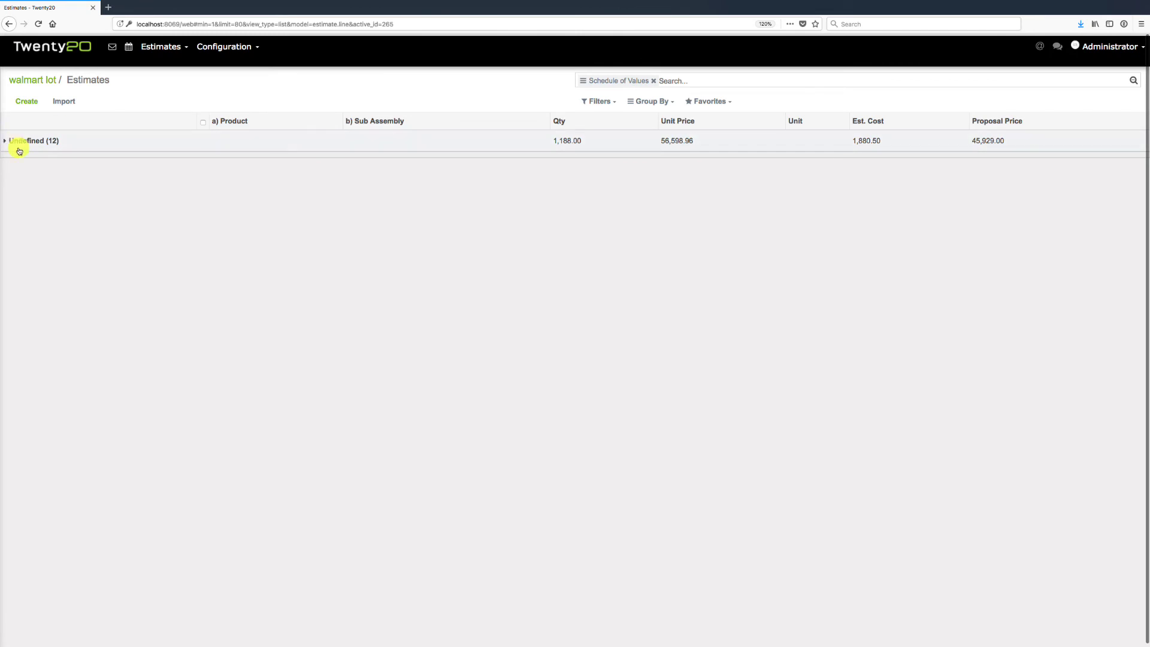
pyautogui.click(4, 144)
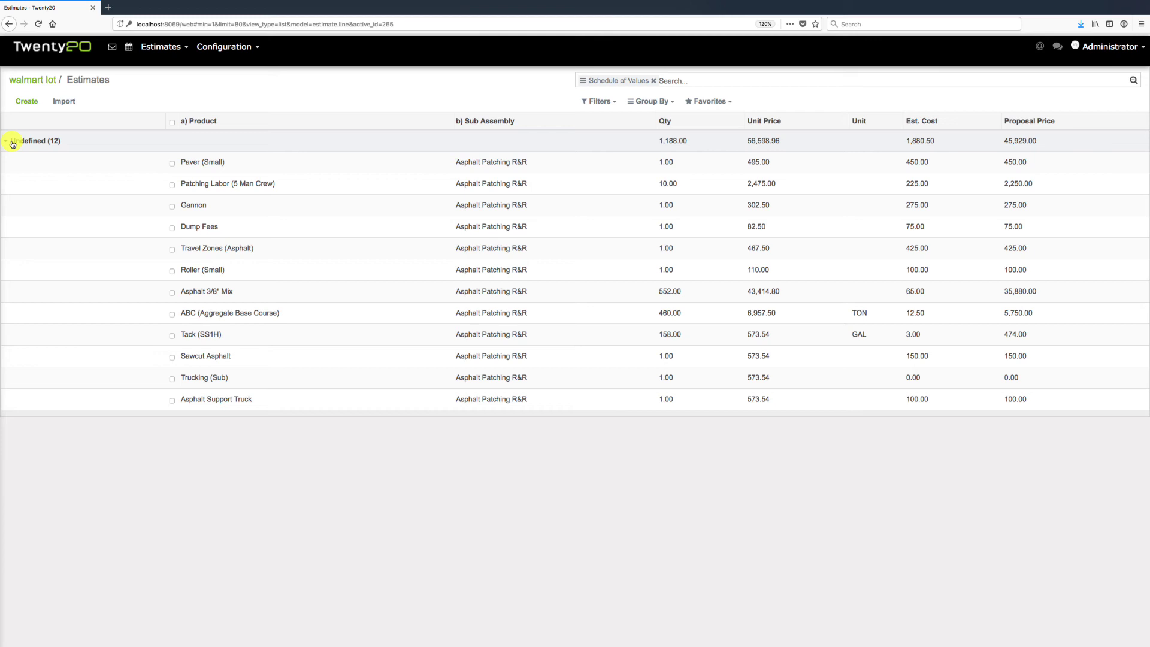
pyautogui.click(172, 163)
pyautogui.click(172, 185)
pyautogui.click(172, 210)
pyautogui.click(172, 227)
pyautogui.click(550, 102)
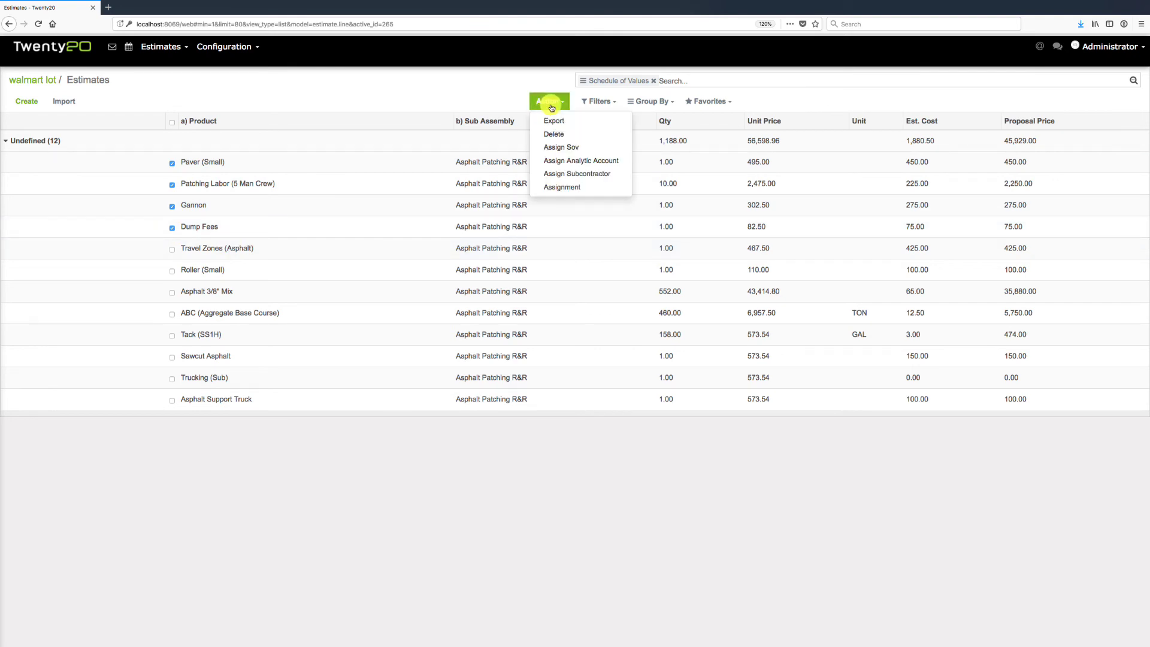
pyautogui.click(561, 146)
pyautogui.click(527, 124)
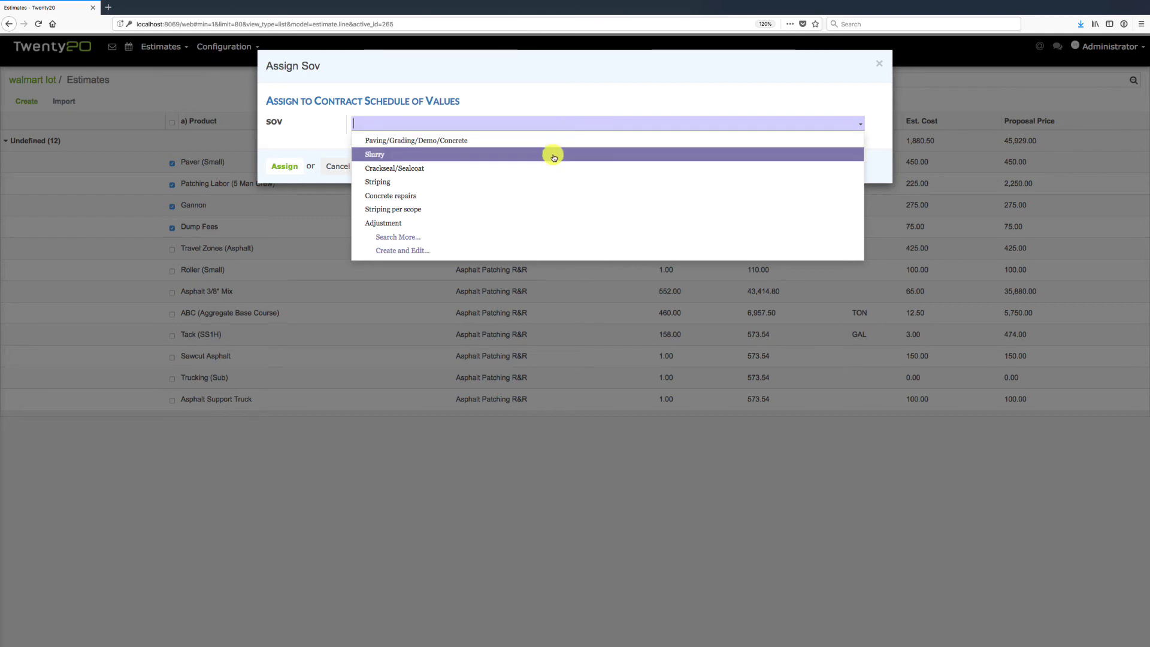
pyautogui.click(542, 169)
pyautogui.click(281, 167)
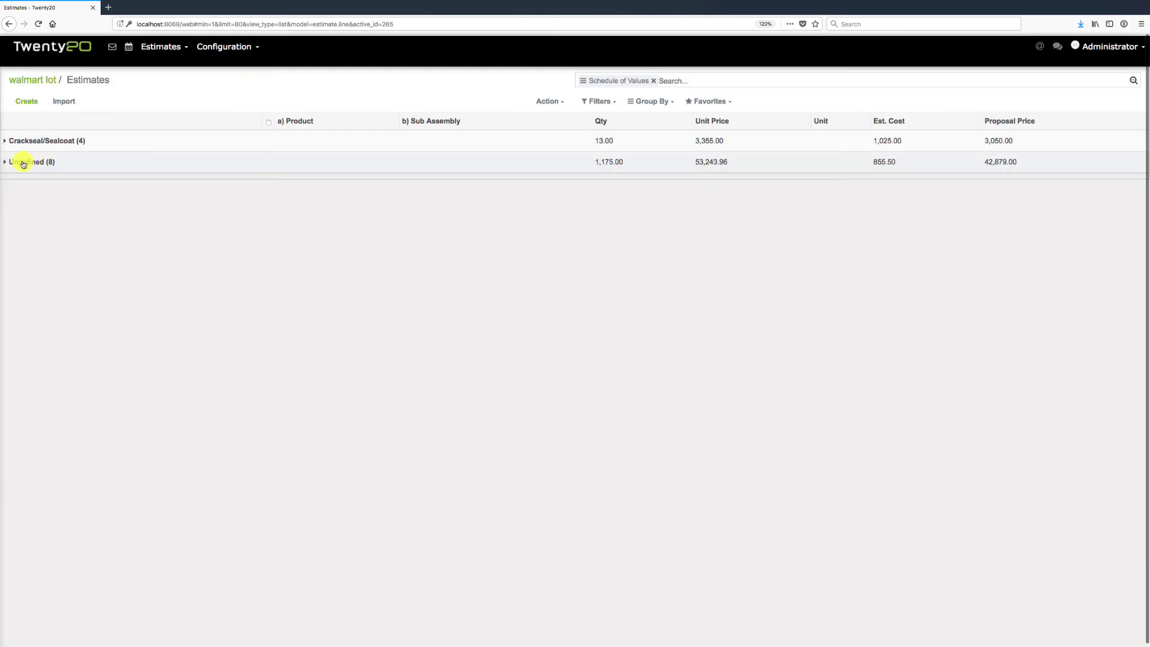
# Assign all the estimate lines in the Undefined group to the Striping schedule of values
pyautogui.click(7, 165)
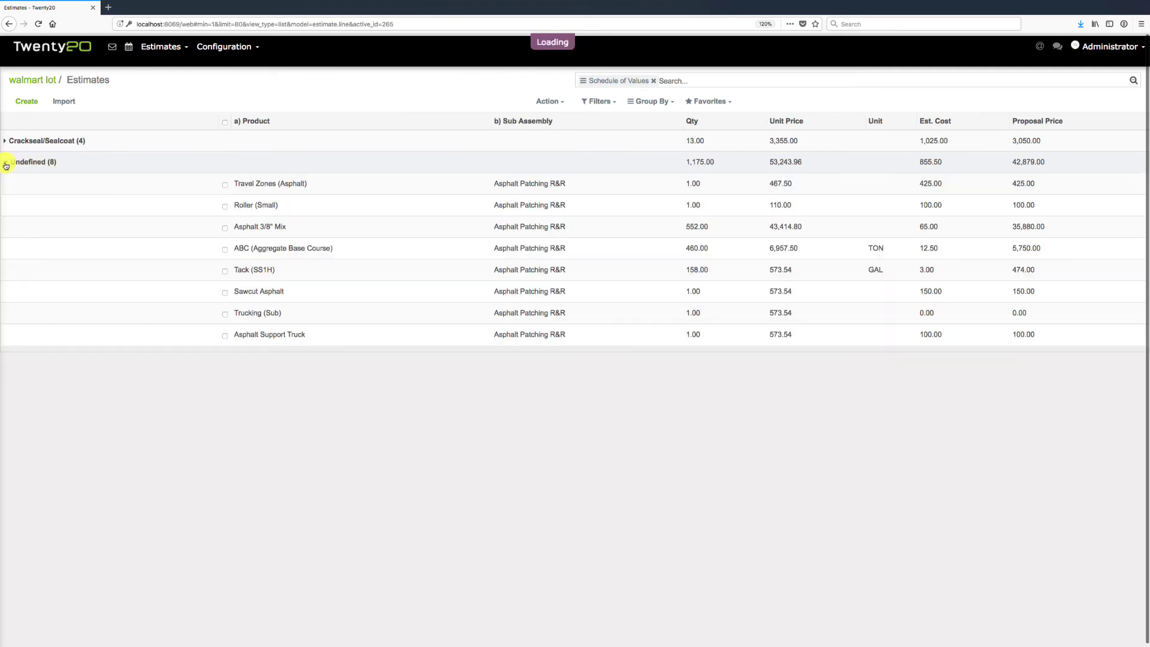
pyautogui.click(226, 124)
pyautogui.click(548, 102)
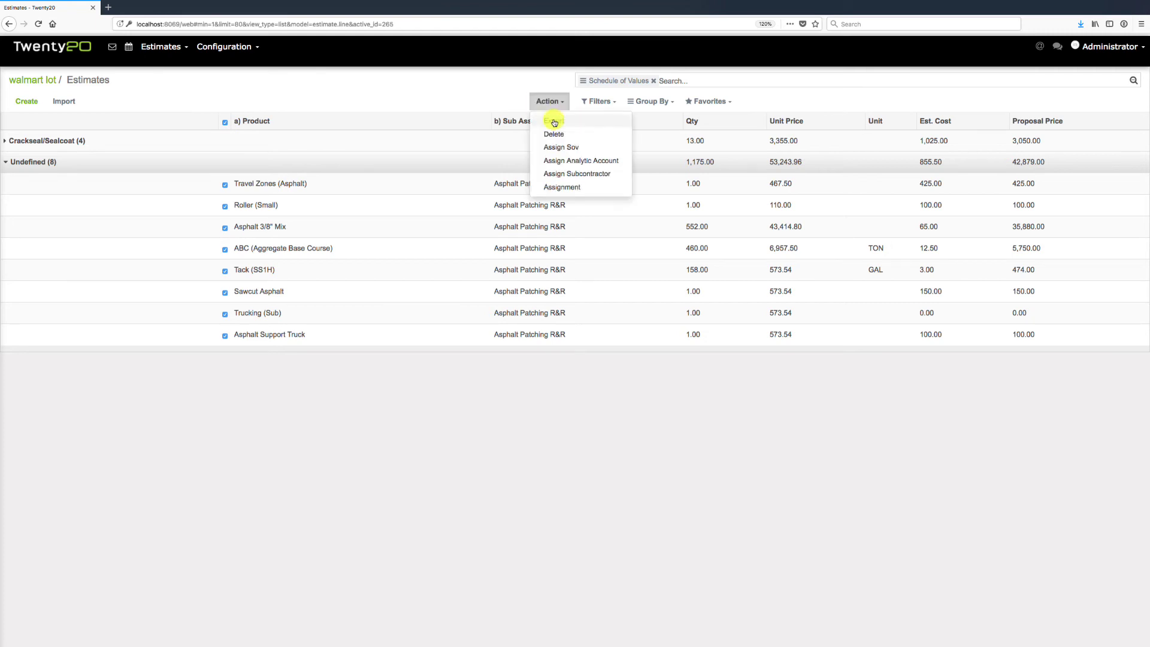
pyautogui.click(574, 150)
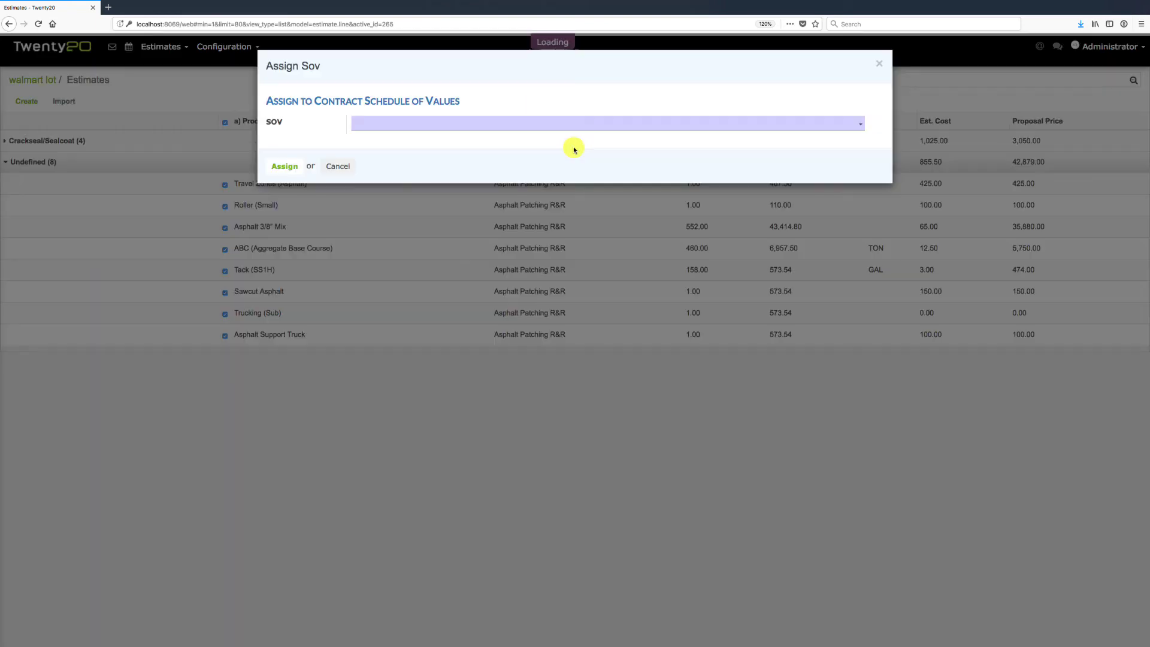
pyautogui.click(441, 125)
pyautogui.click(395, 182)
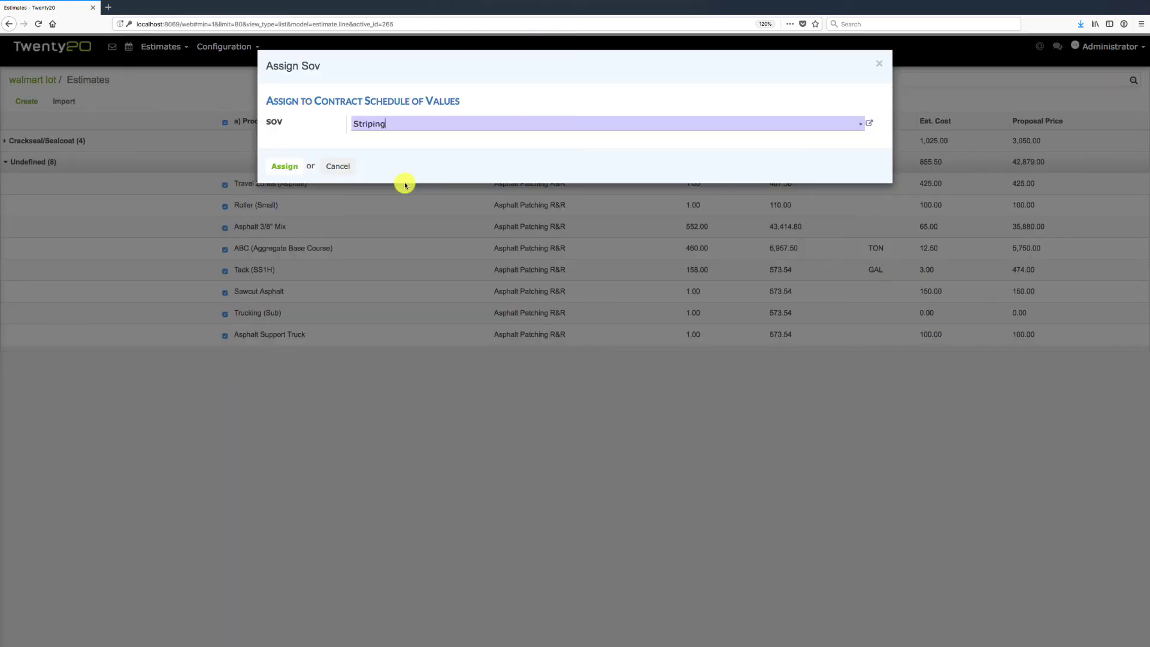
pyautogui.click(296, 169)
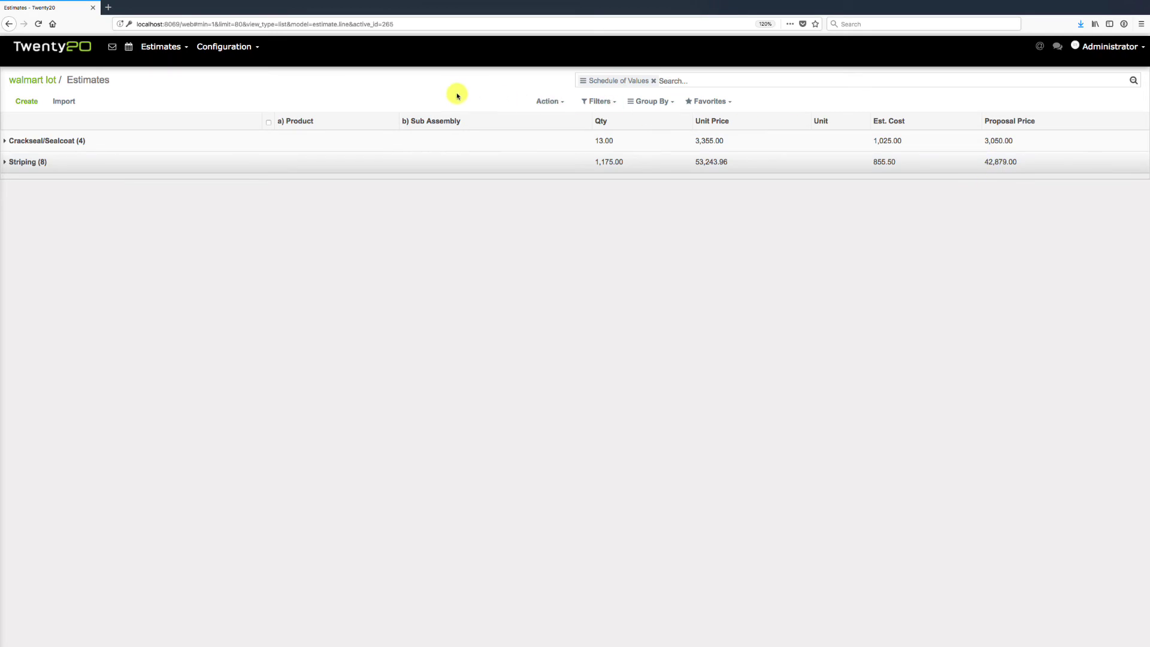
# Return to the walmart lot estimate and convert it to a proposal
pyautogui.click(31, 85)
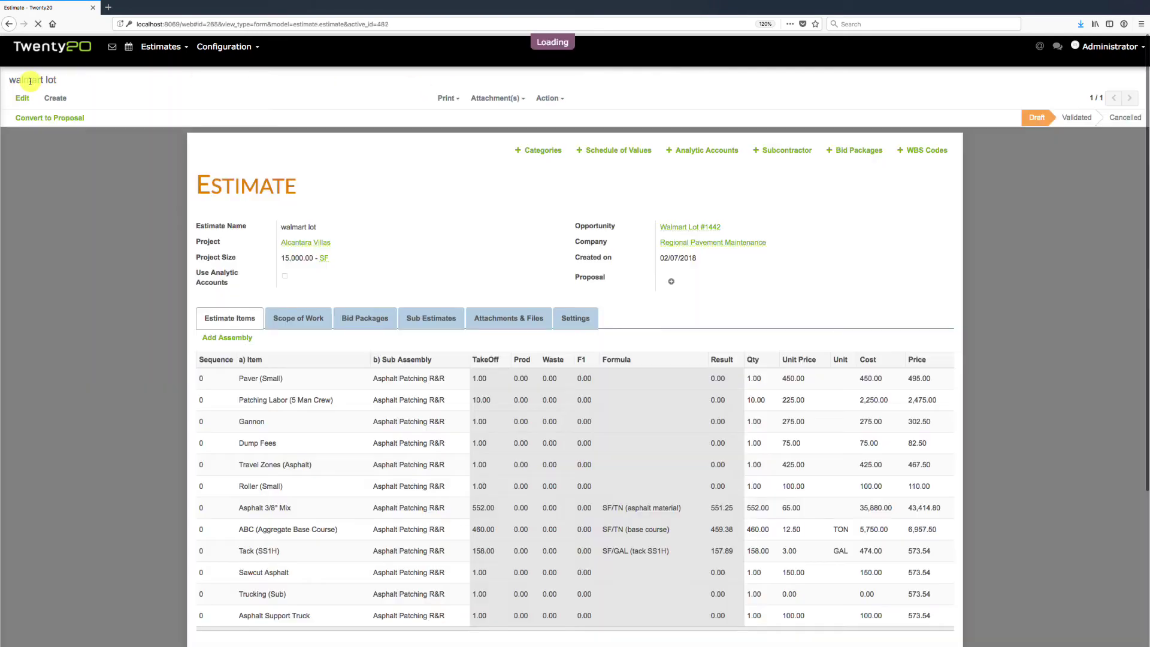
pyautogui.click(52, 120)
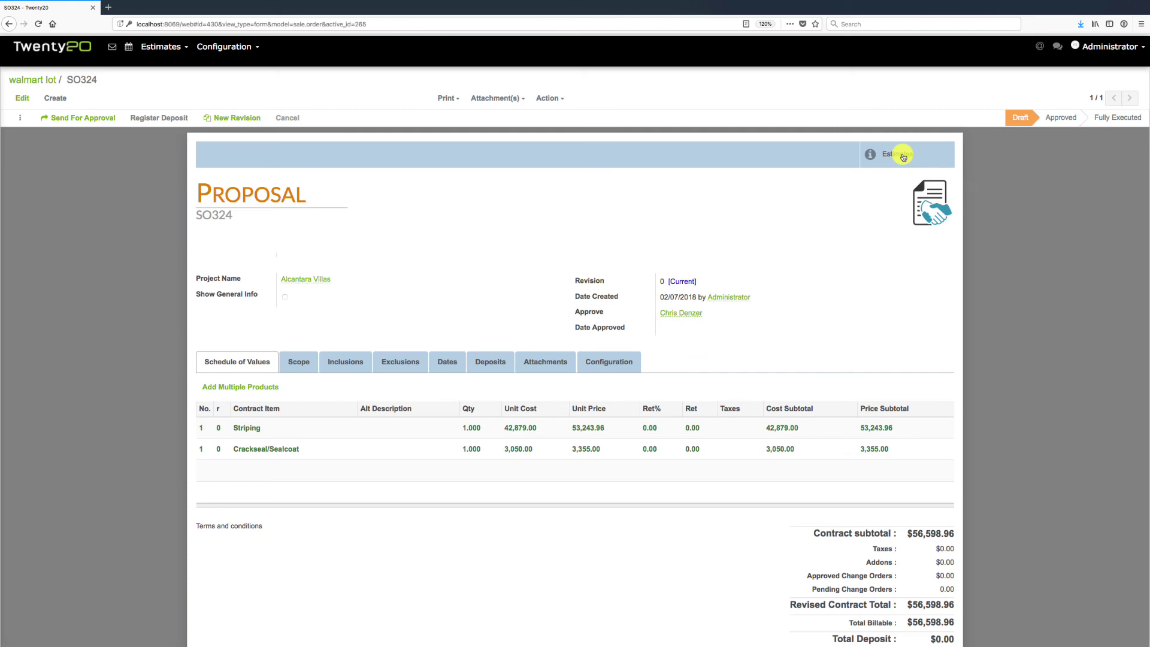
# Print the proposal as Quotation / Order, open the PDF in Adobe Acrobat, and review its items, totals and scope of work
pyautogui.click(454, 106)
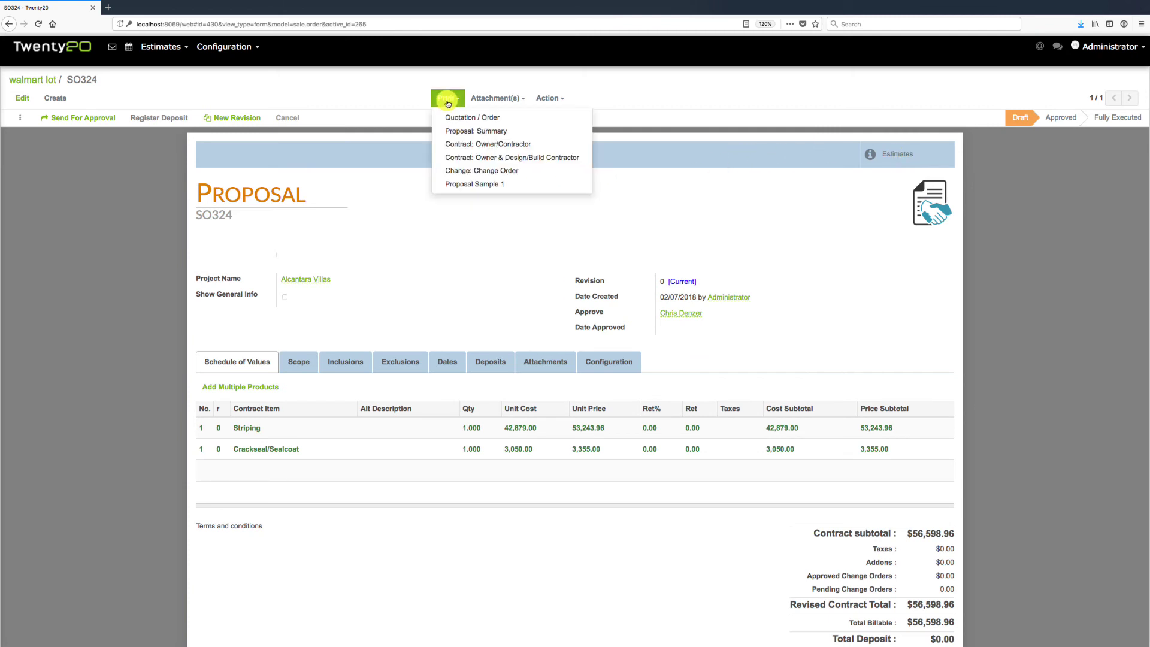
pyautogui.click(483, 119)
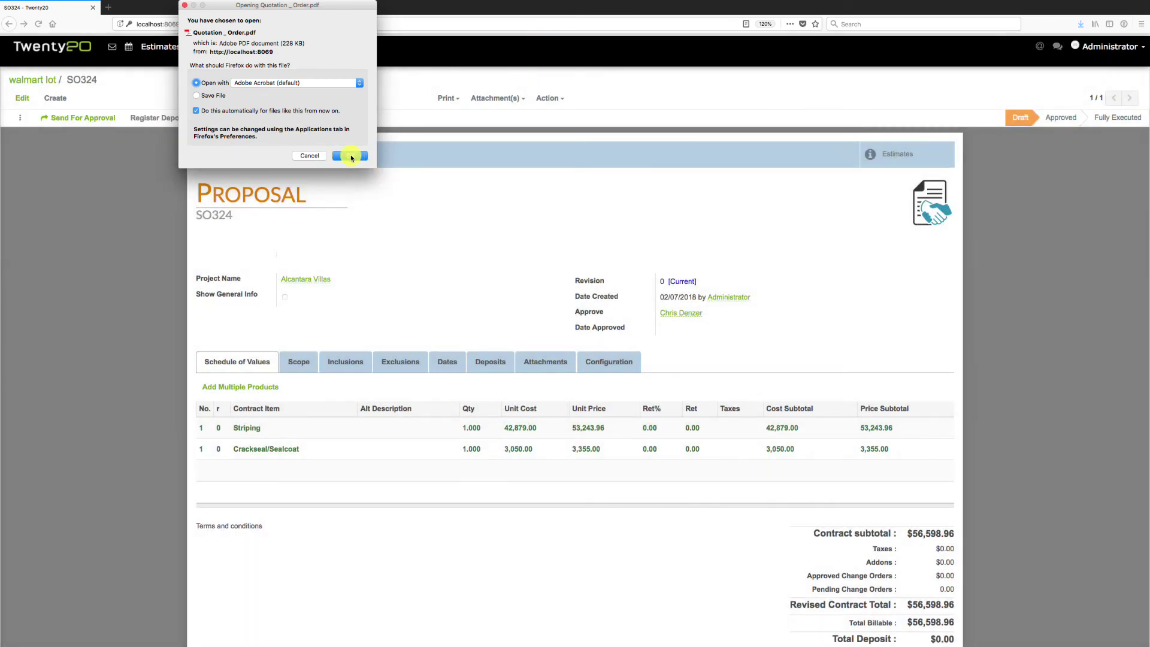
pyautogui.click(352, 157)
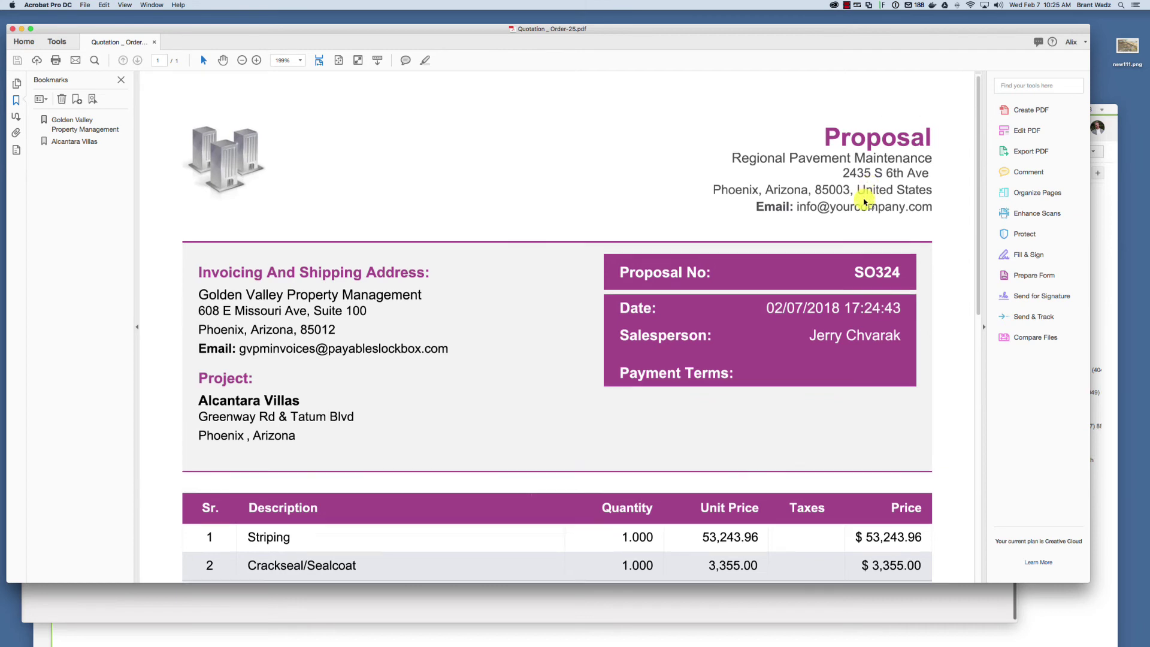
pyautogui.scroll(-5, 869, 198)
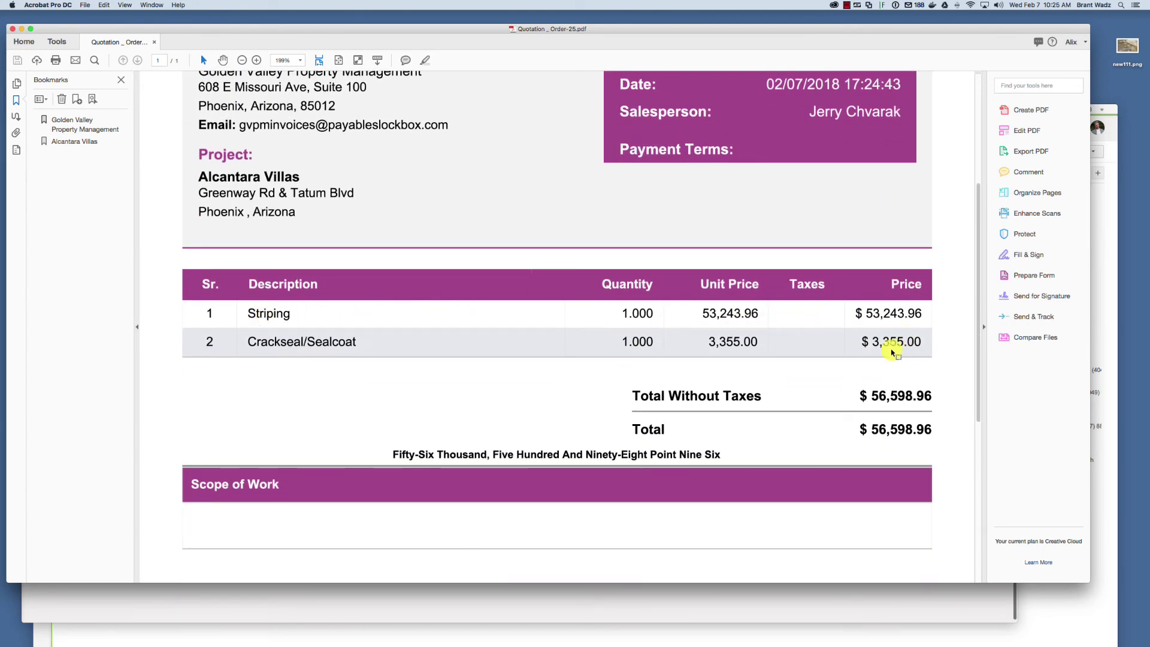
pyautogui.scroll(-3, 443, 404)
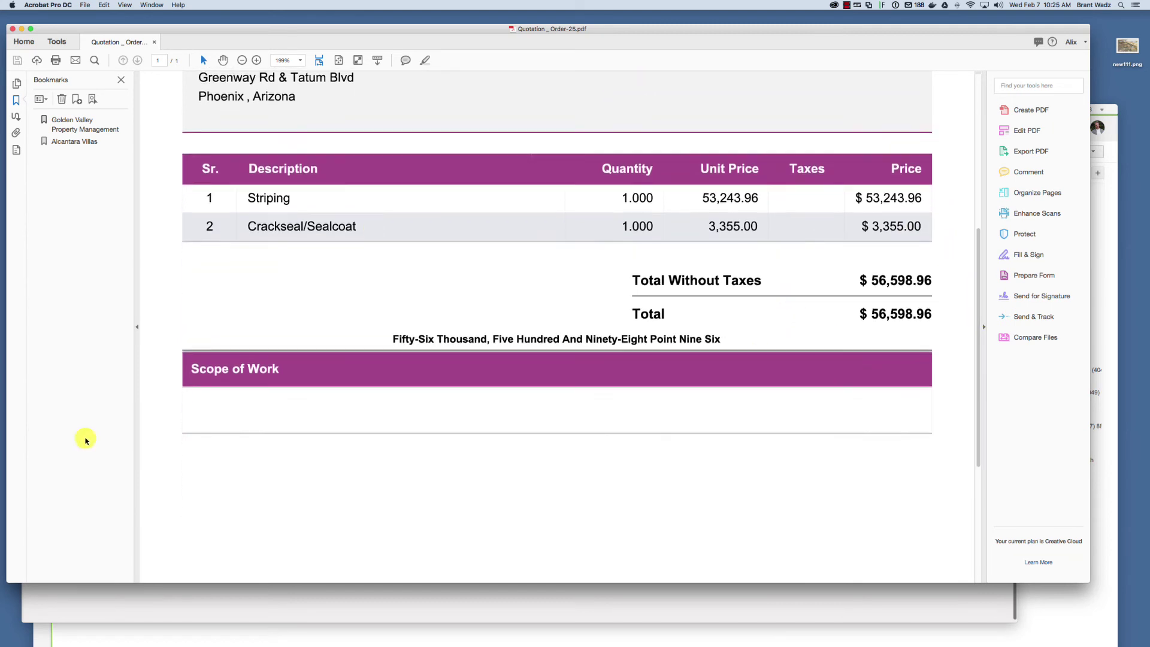
pyautogui.scroll(-3, 801, 429)
pyautogui.scroll(-3, 801, 429)
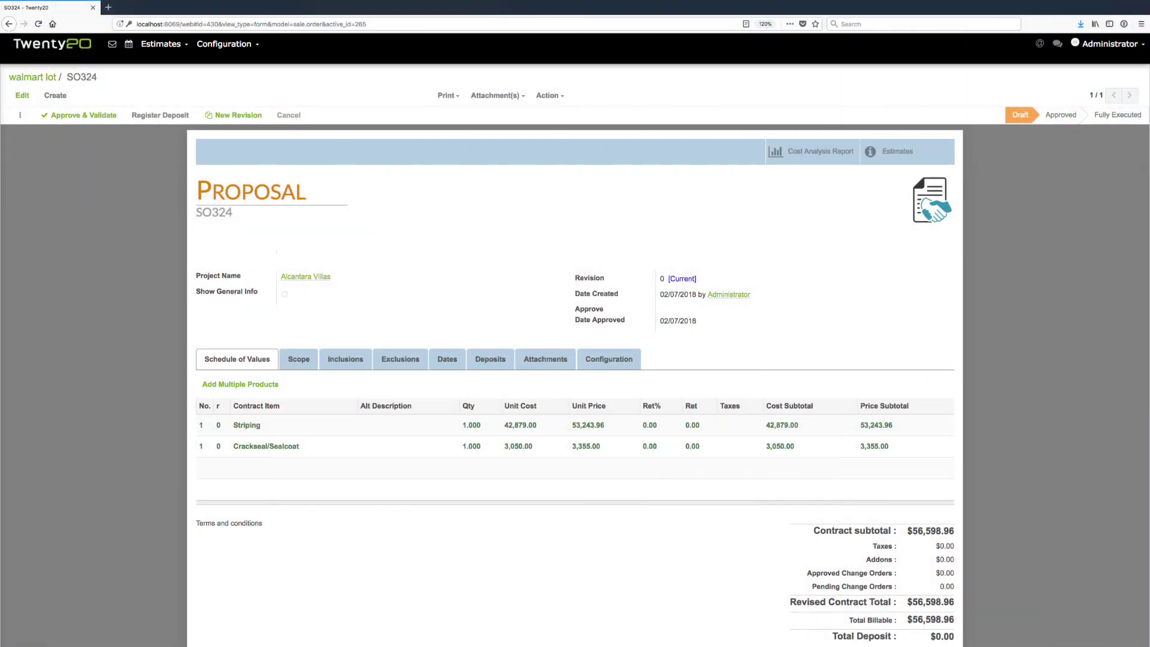
# Approve and validate the proposal, and set the resulting contract to fully executed
pyautogui.click(87, 116)
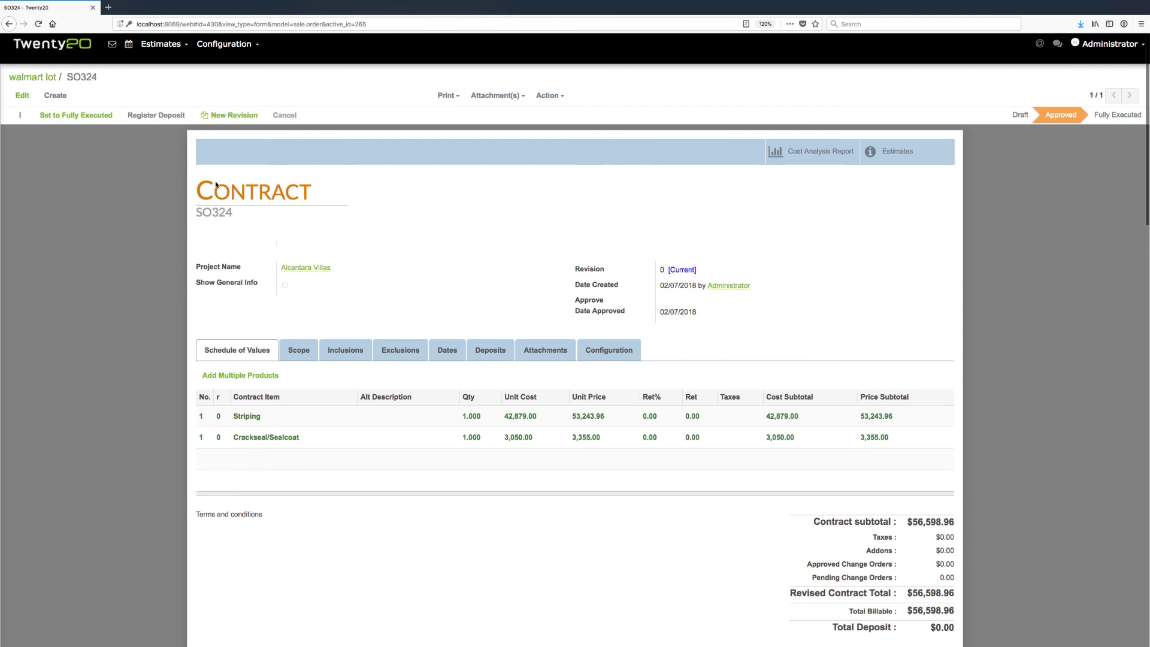
pyautogui.click(70, 117)
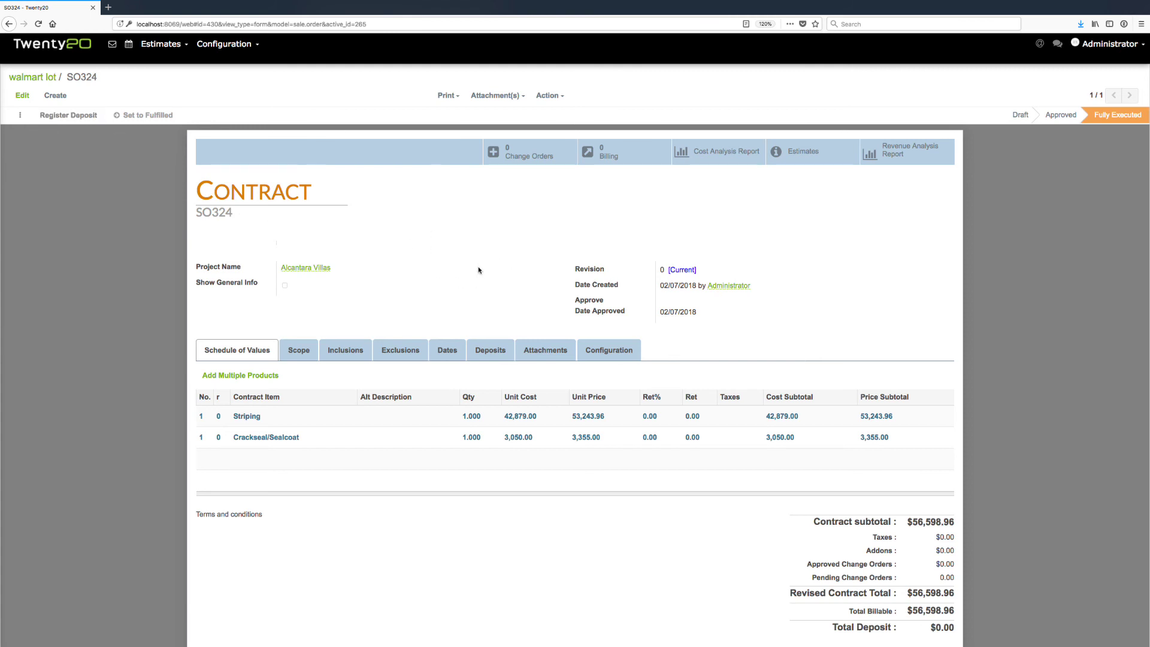
# From the contract's Alcantara Villas project, view the Cost Analysis Report and return to the project
pyautogui.click(296, 272)
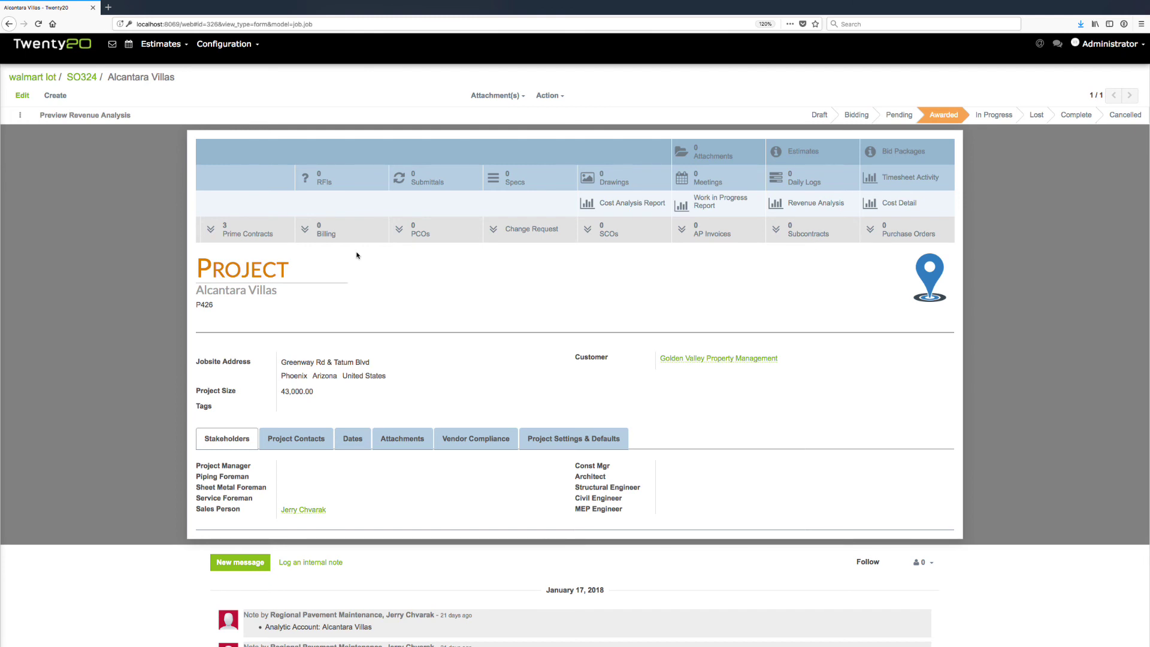
pyautogui.click(615, 205)
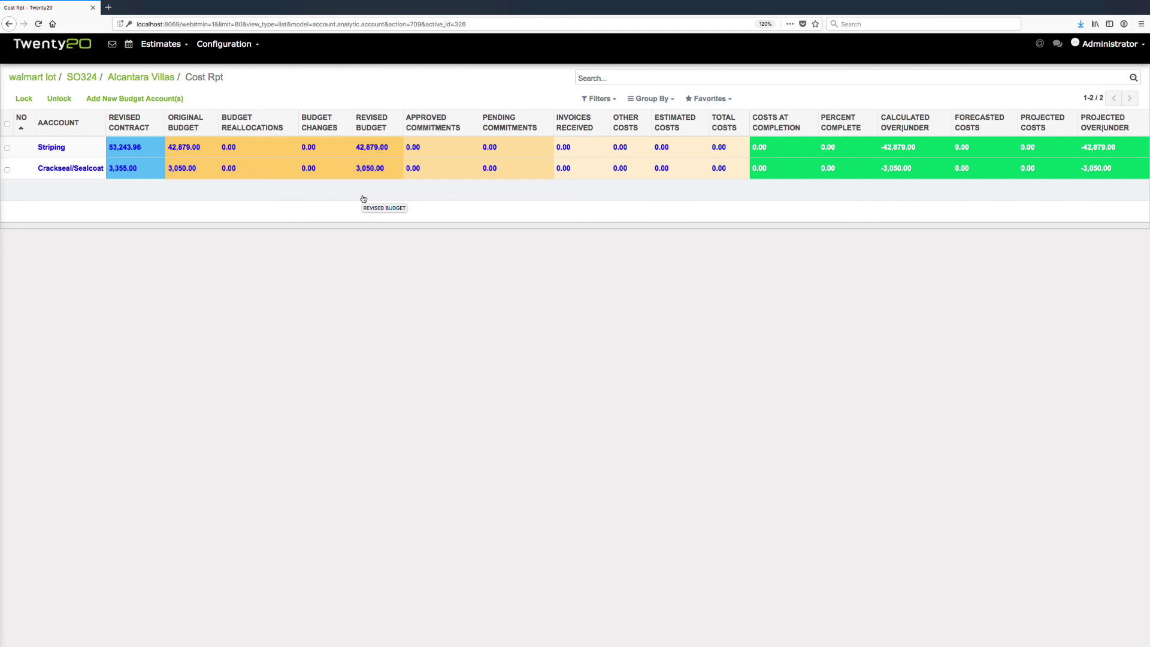
pyautogui.click(141, 78)
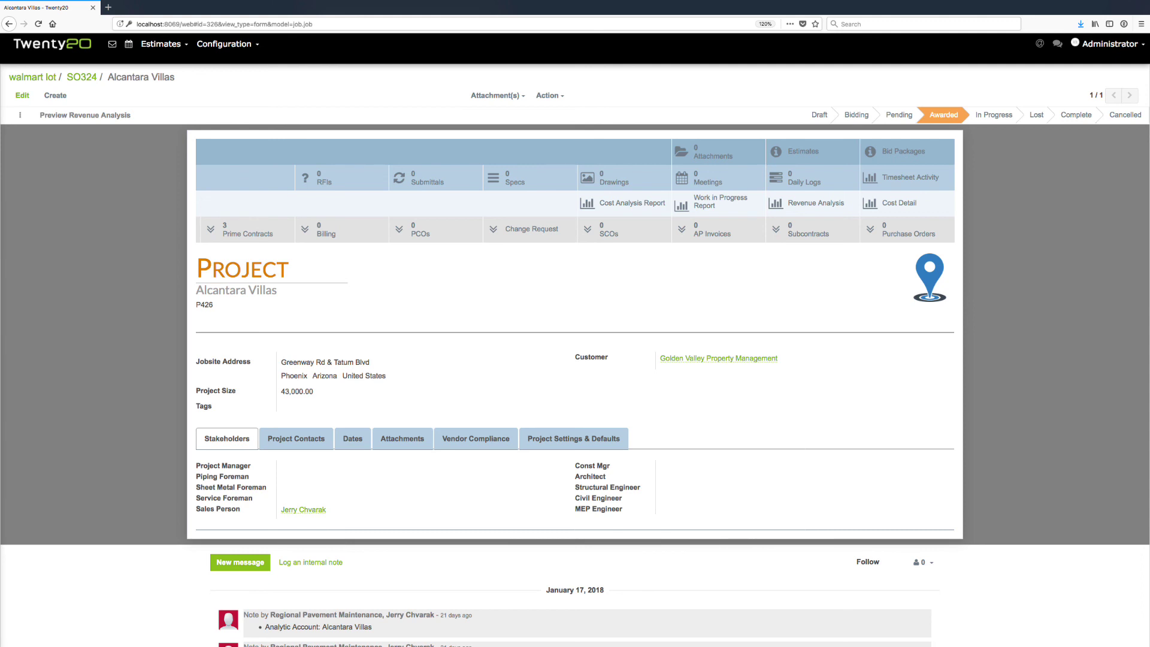
pyautogui.click(45, 47)
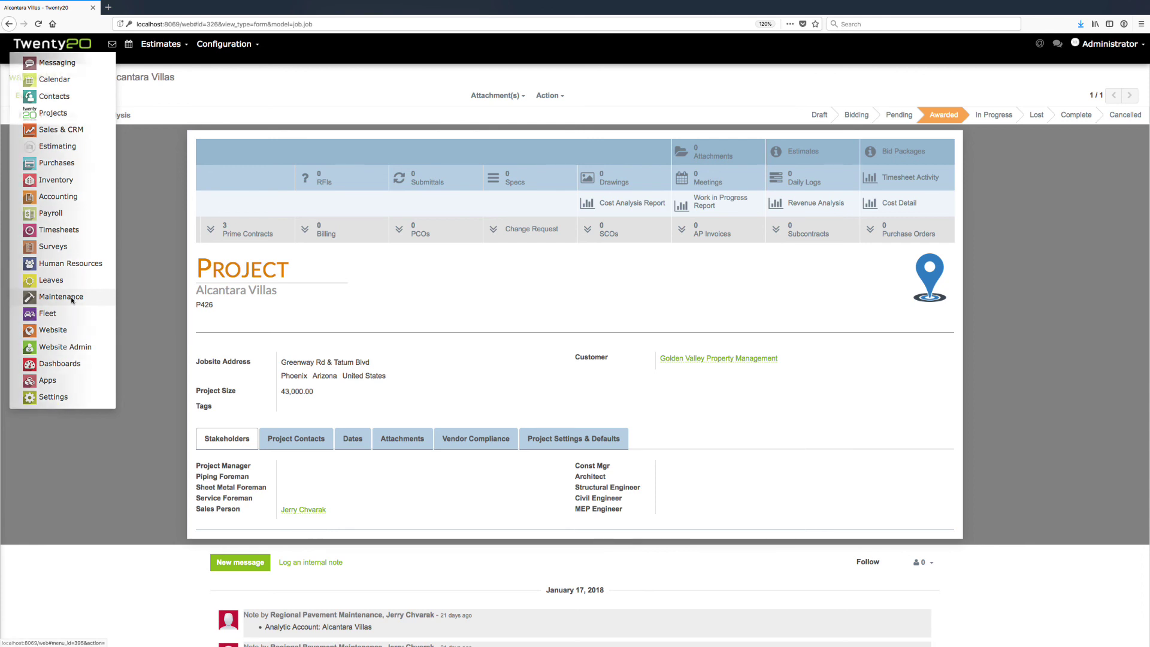
pyautogui.click(330, 97)
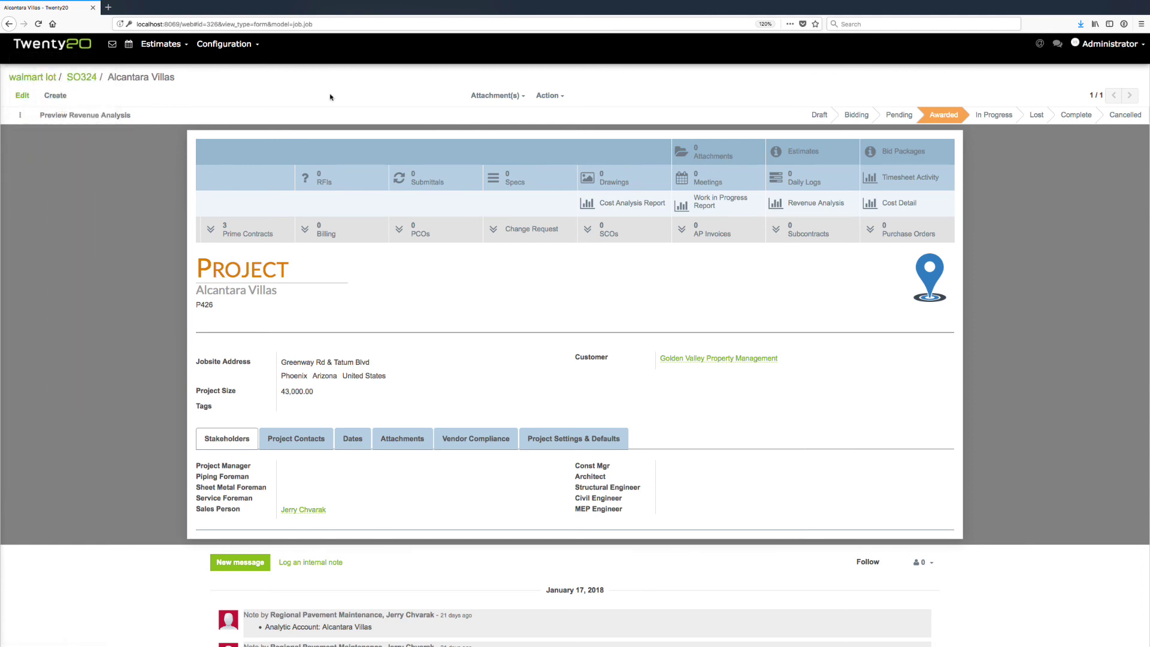